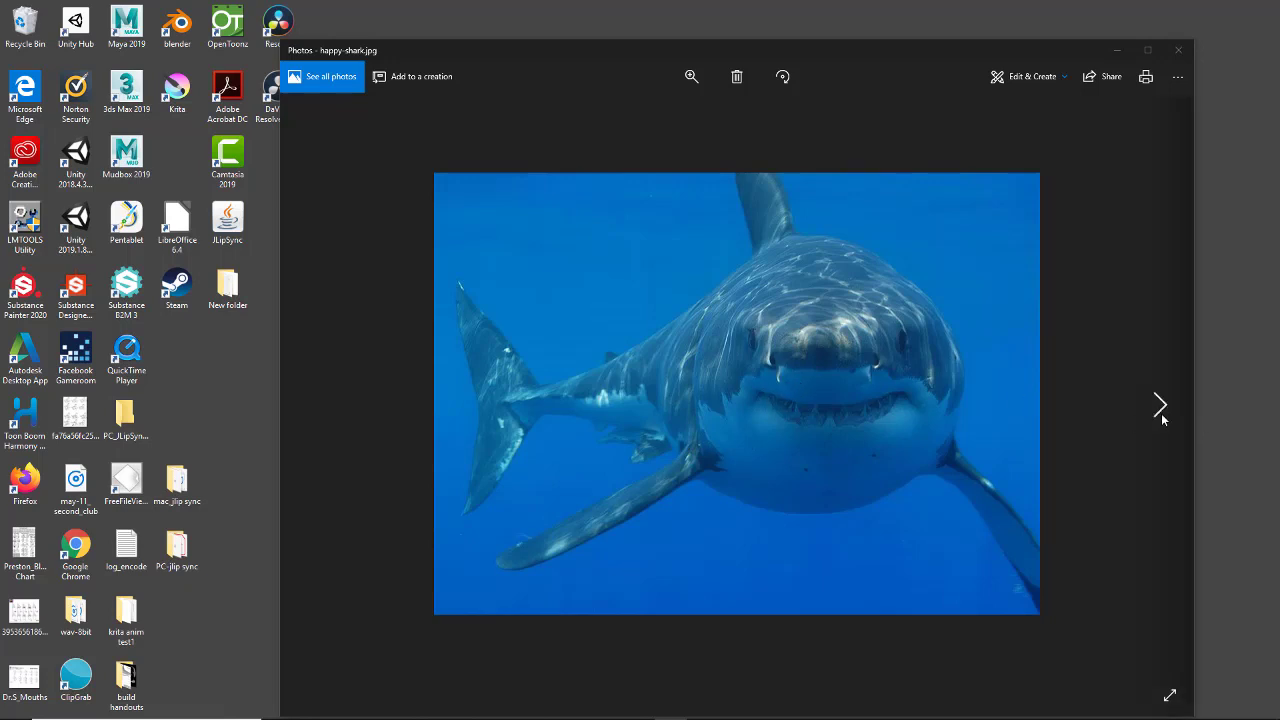
# Step: Look through the shark reference photos in the image viewer, return to happy-shark.jpg and close the viewer
pyautogui.click(1160, 406)
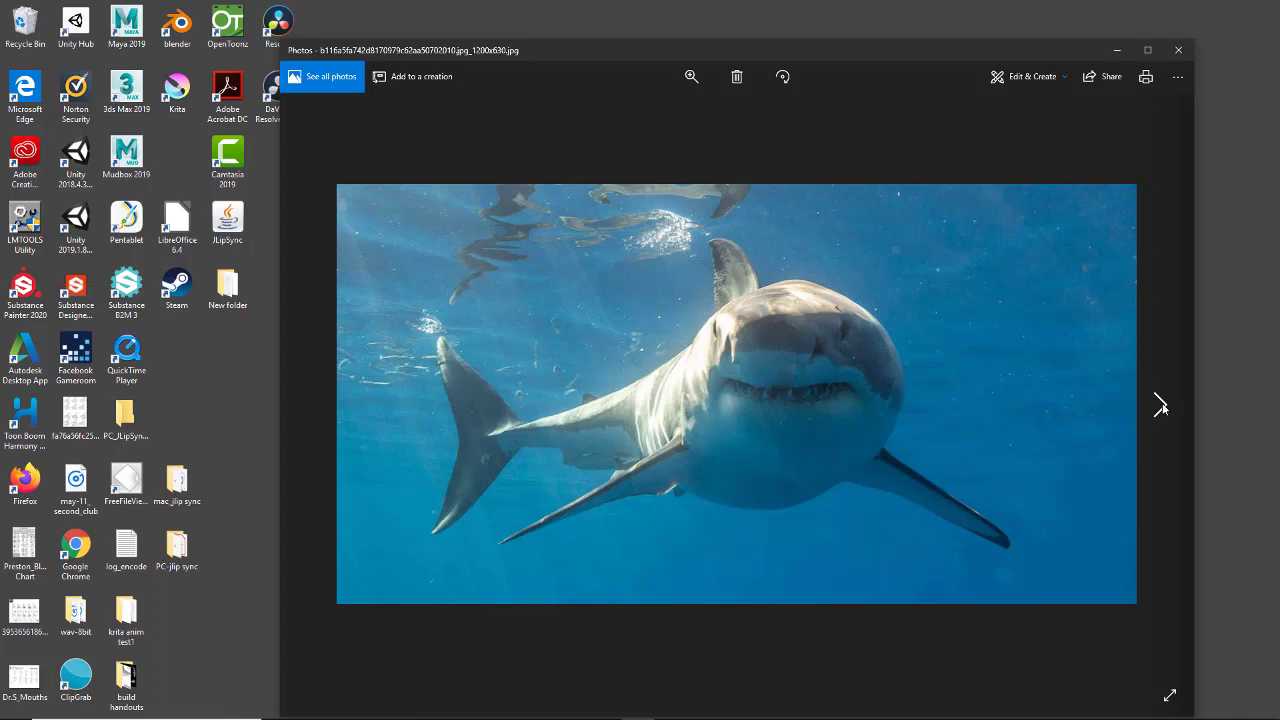
pyautogui.click(1160, 405)
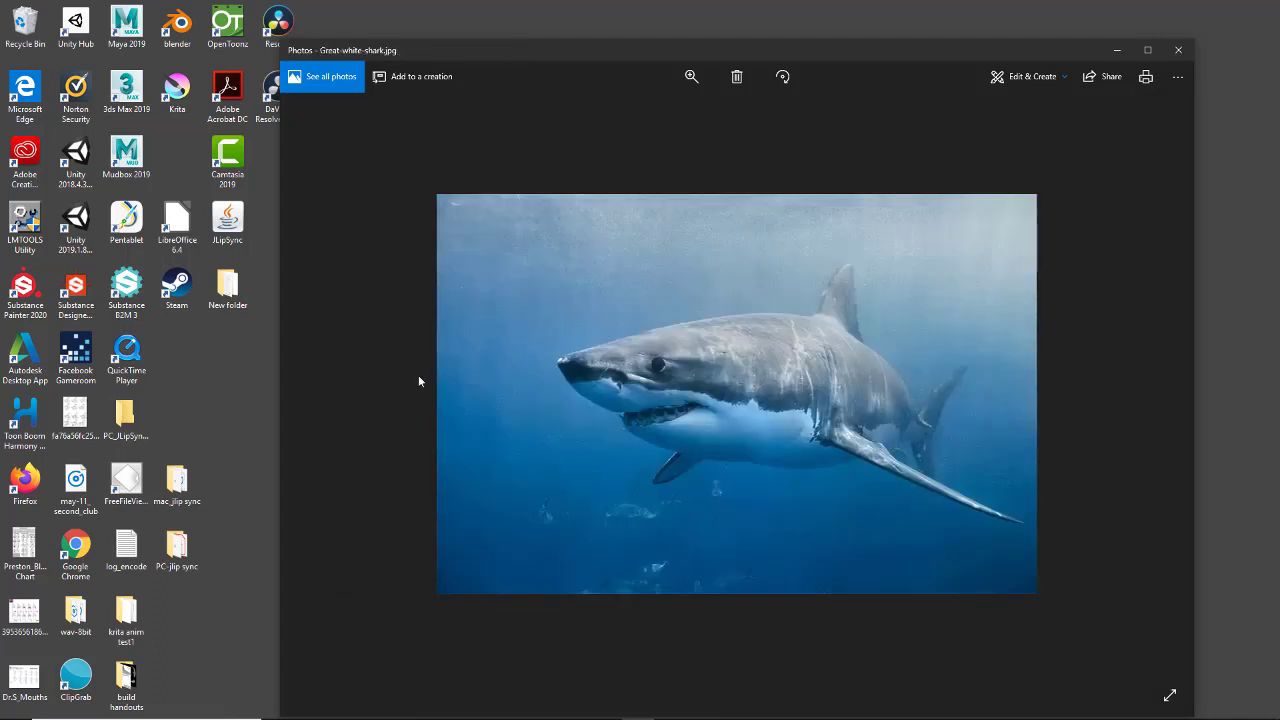
pyautogui.click(313, 405)
pyautogui.click(312, 404)
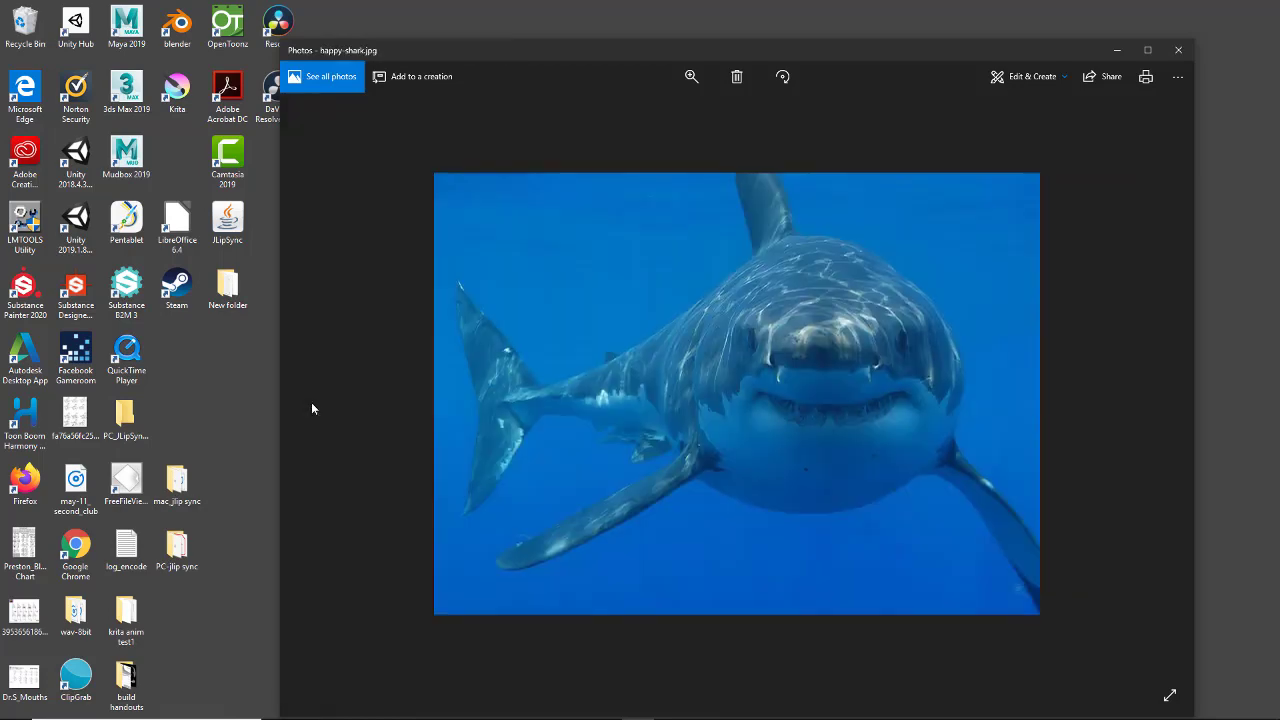
pyautogui.click(1177, 51)
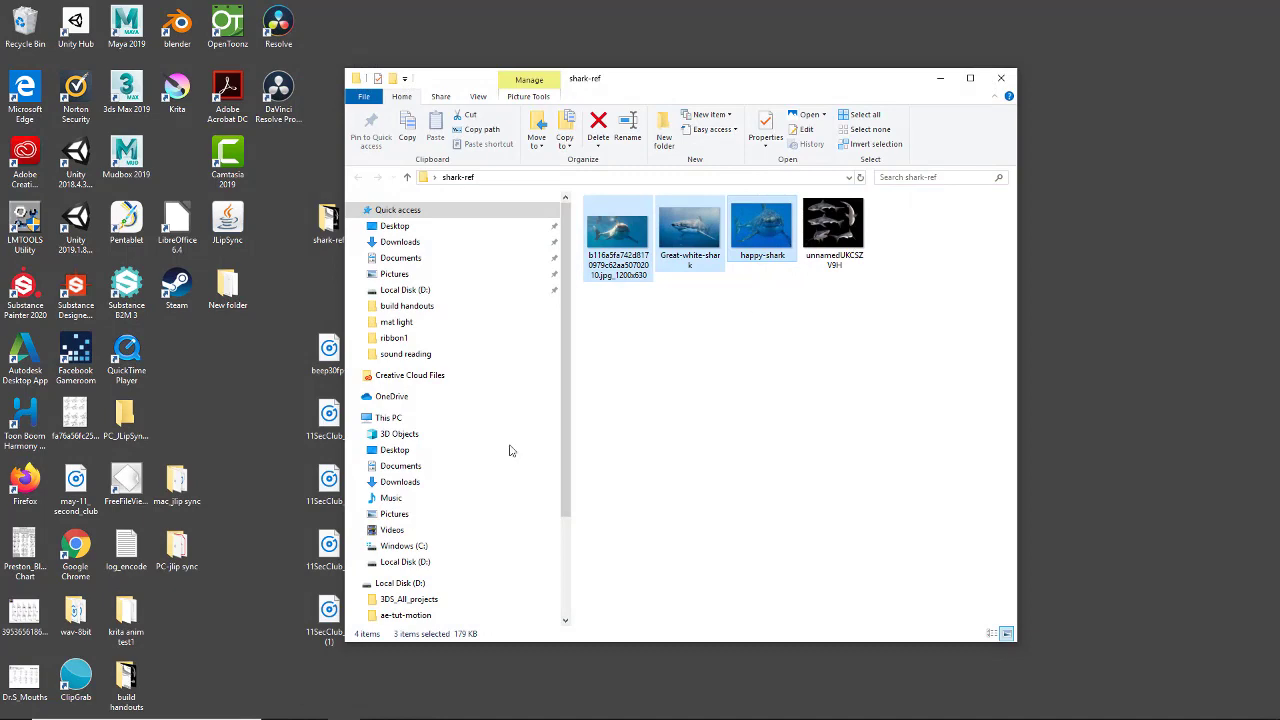
# Step: Switch to 3ds Max and maximize the Perspective viewport
pyautogui.moveTo(204, 717)
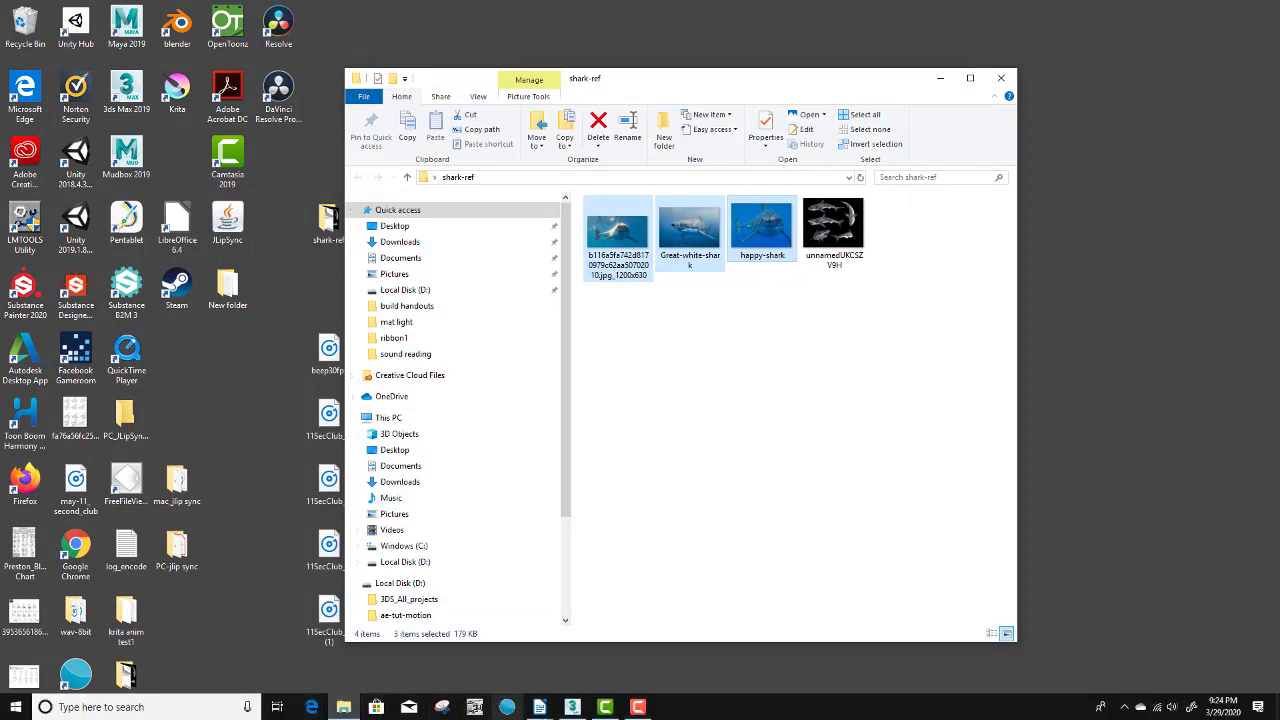
pyautogui.click(572, 707)
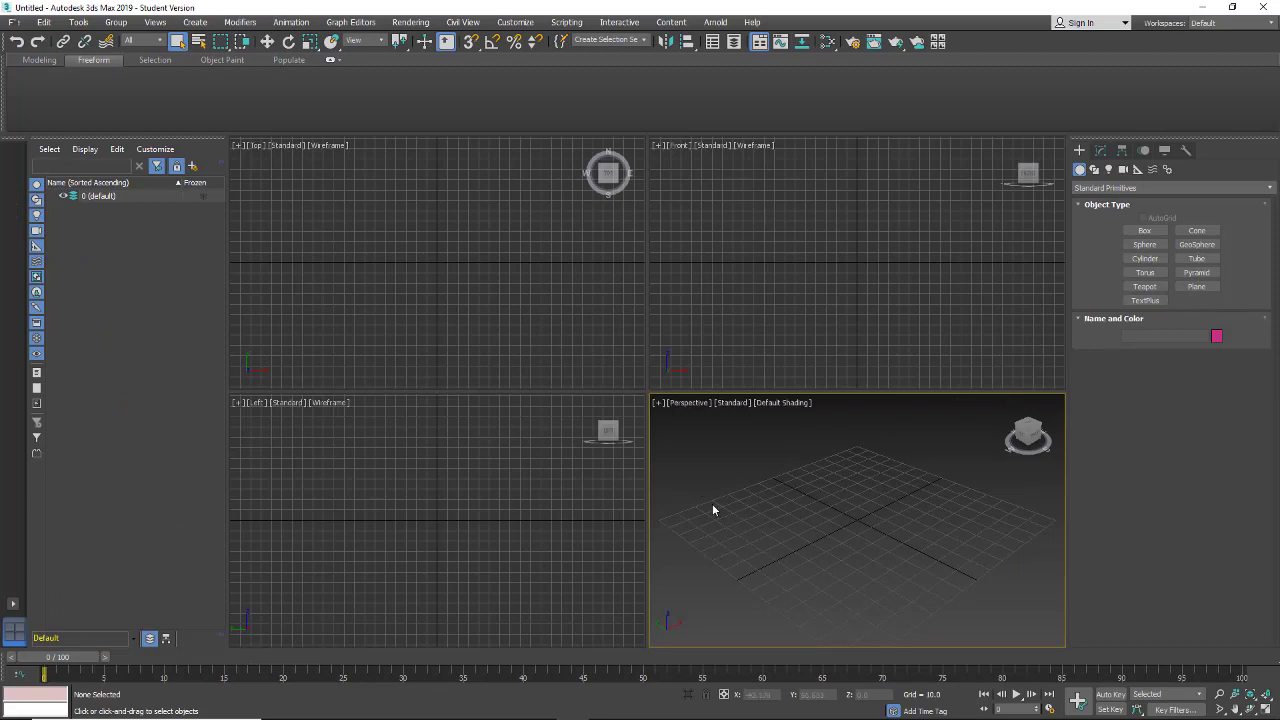
pyautogui.hotkey('alt', 'w')
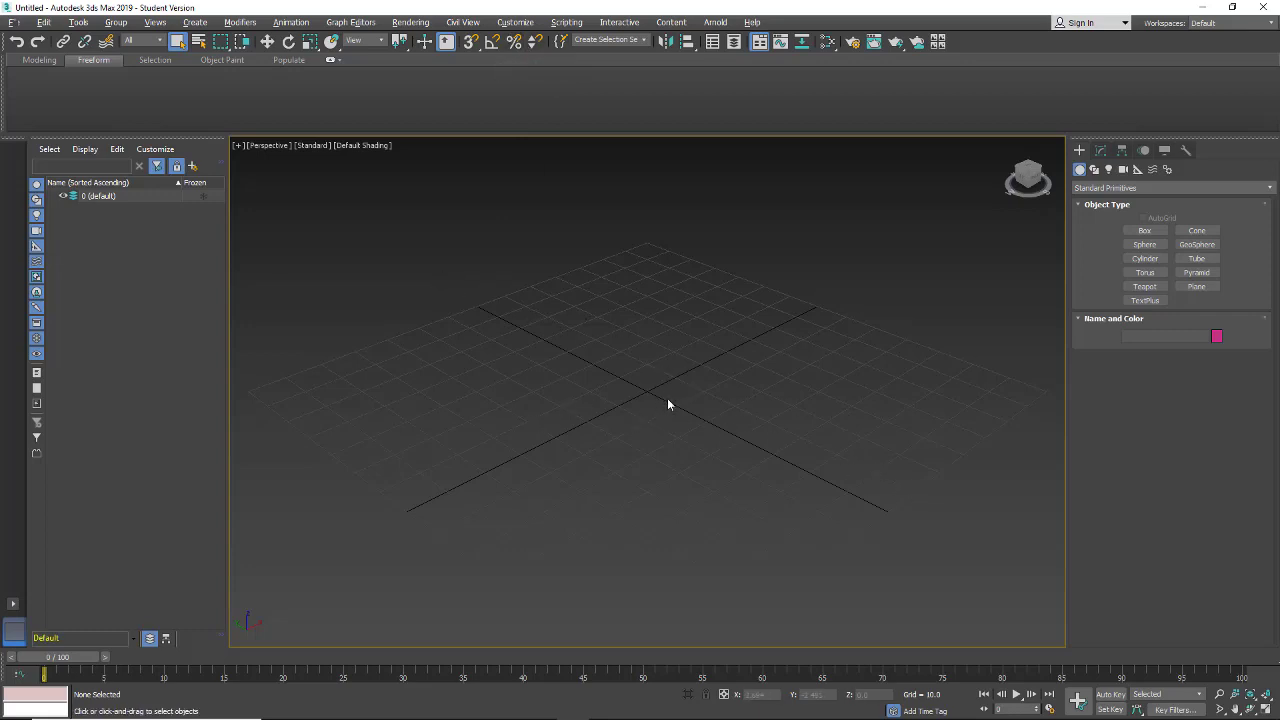
# Step: Check the system unit scale and display unit settings in Units Setup, accepting both dialogs as they are
pyautogui.click(515, 22)
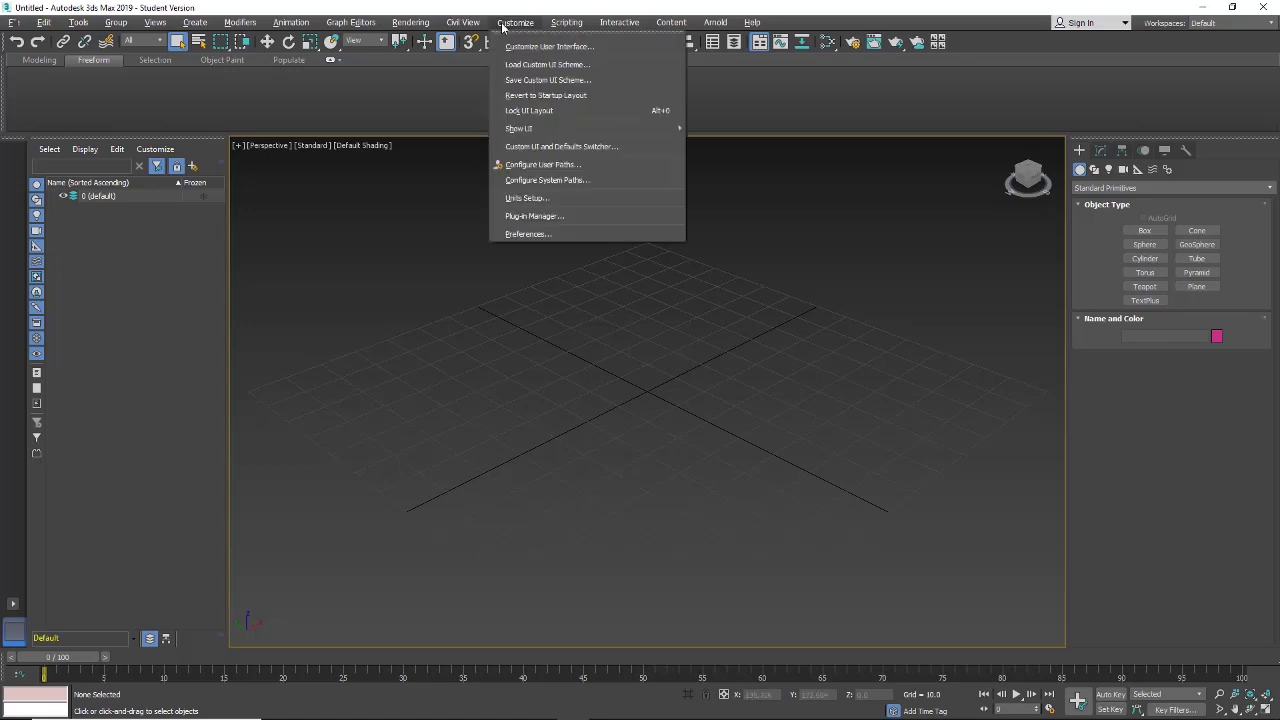
pyautogui.click(528, 198)
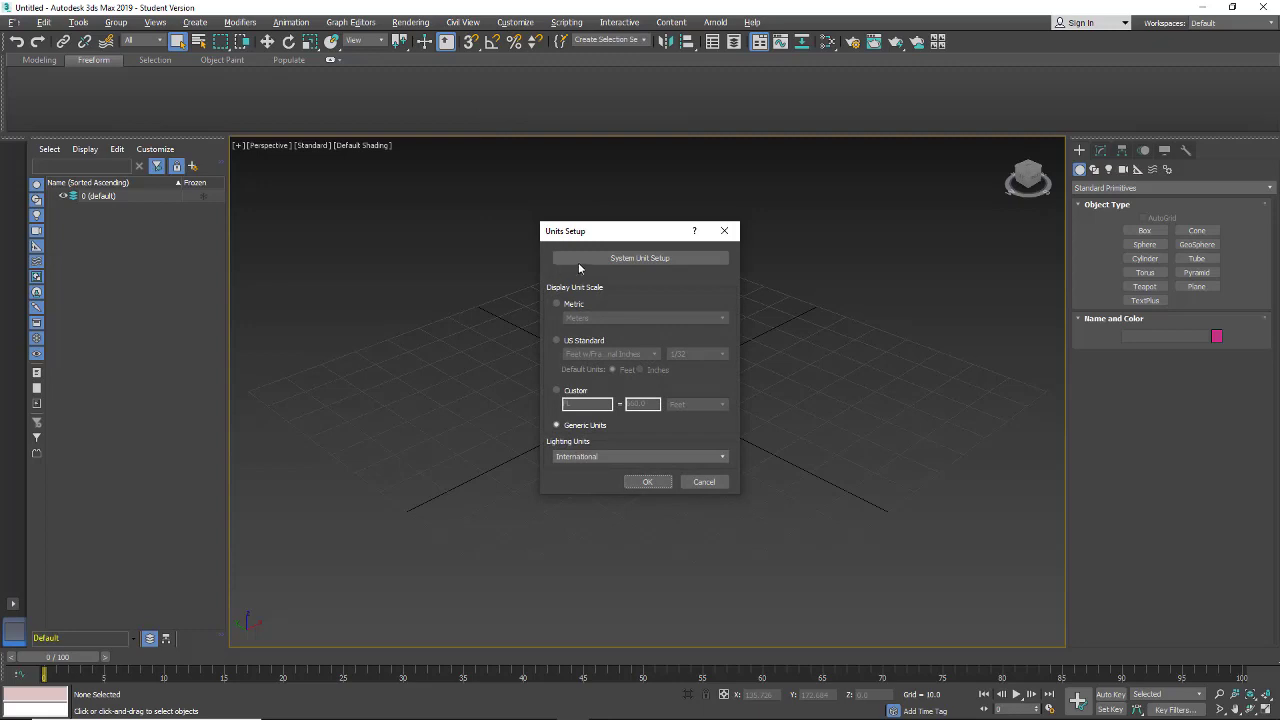
pyautogui.click(629, 260)
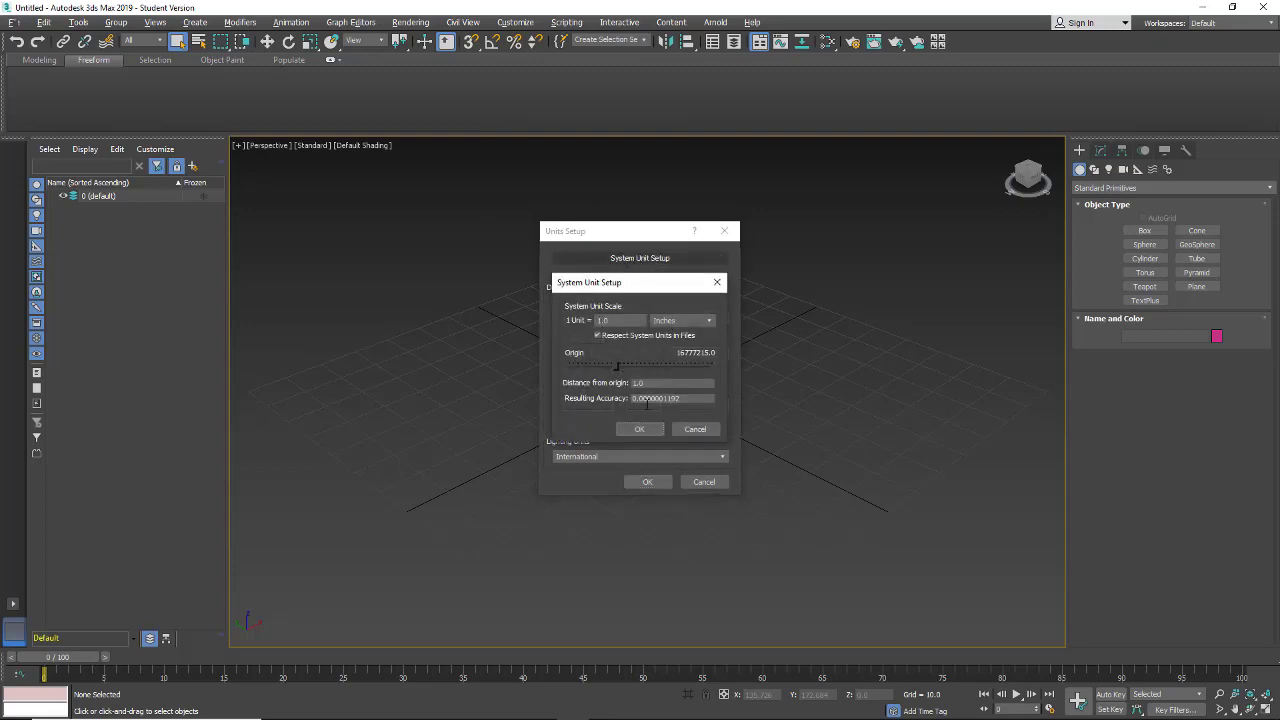
pyautogui.click(640, 429)
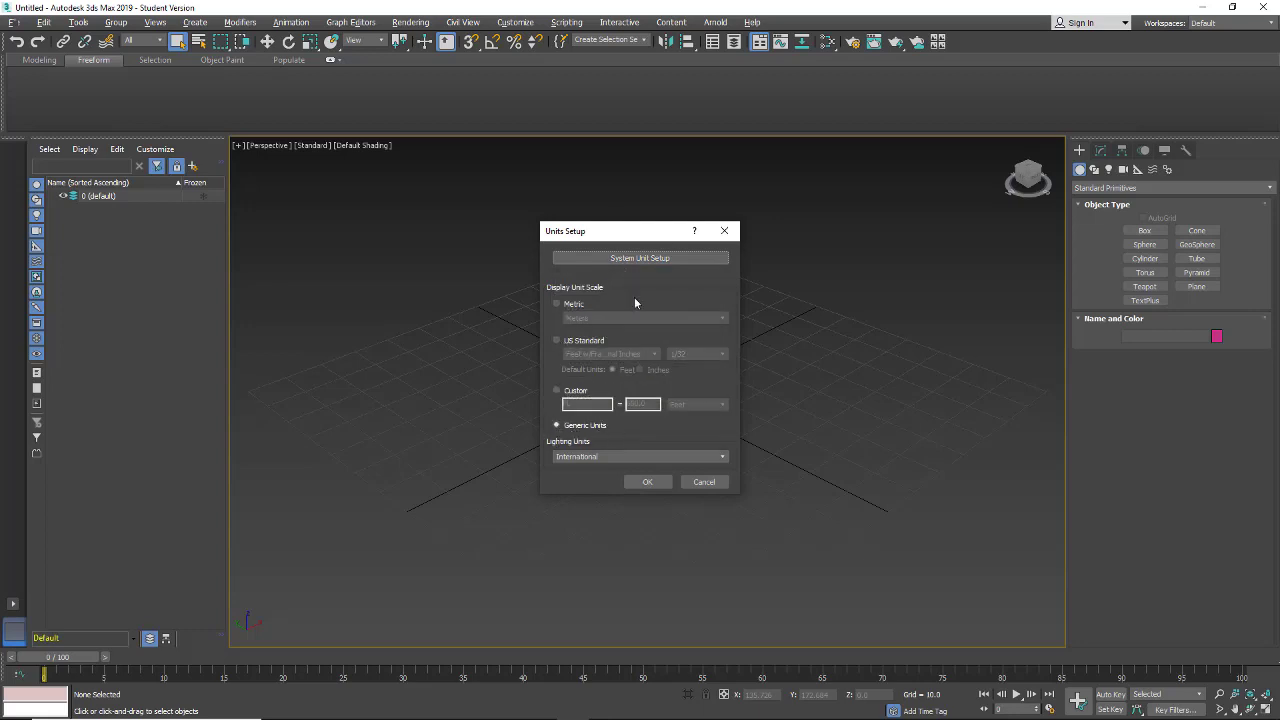
pyautogui.click(645, 483)
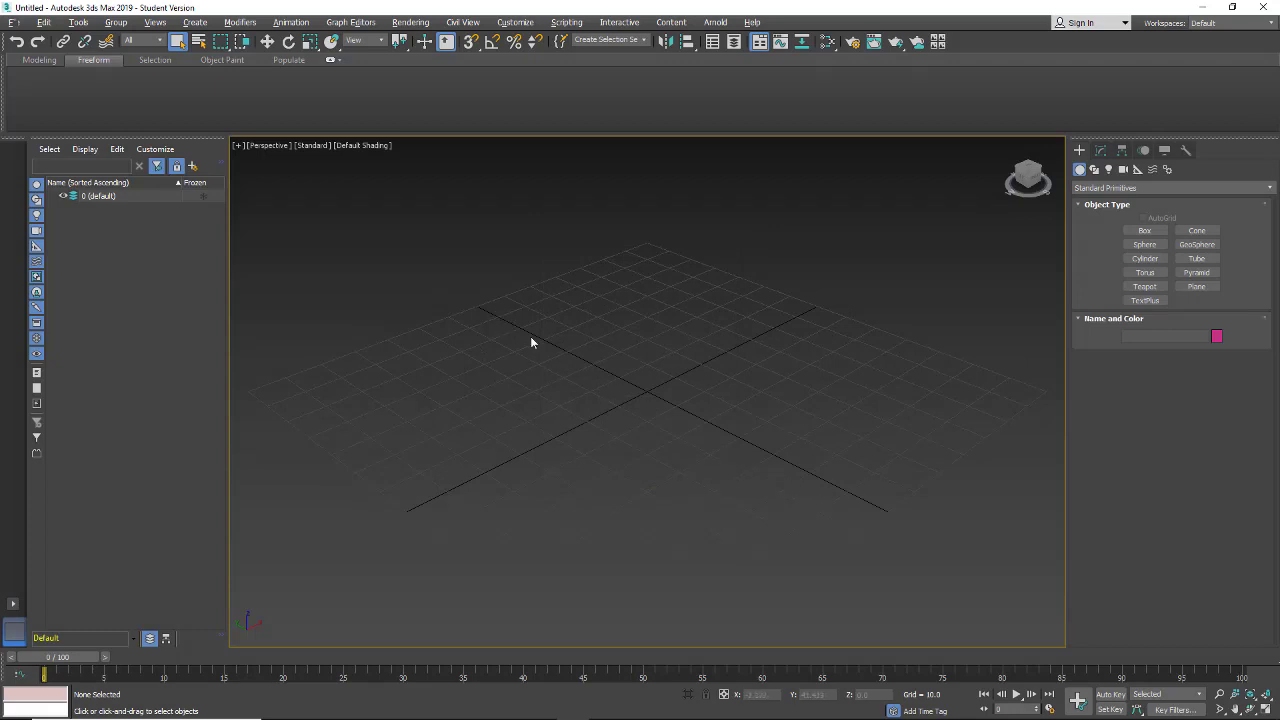
# Step: Examine the Home Grid dimensions in Grid and Snap Settings, then close the dialog
pyautogui.click(46, 22)
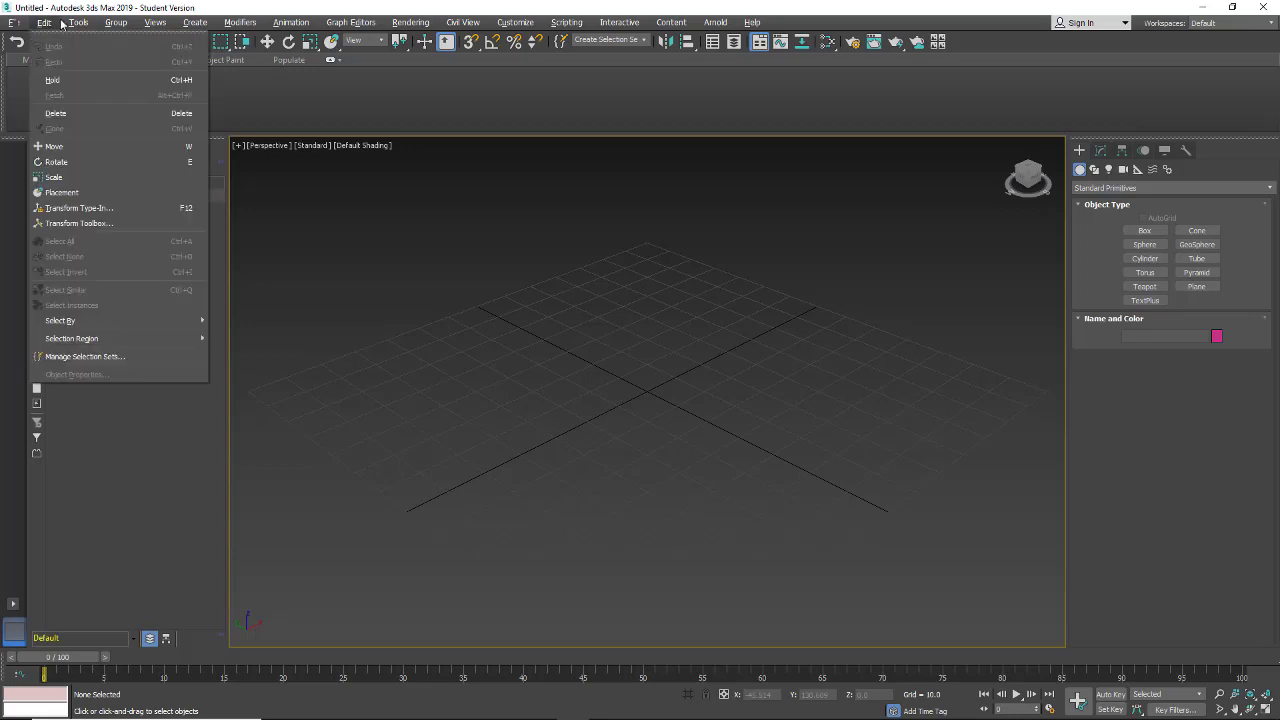
pyautogui.moveTo(73, 23)
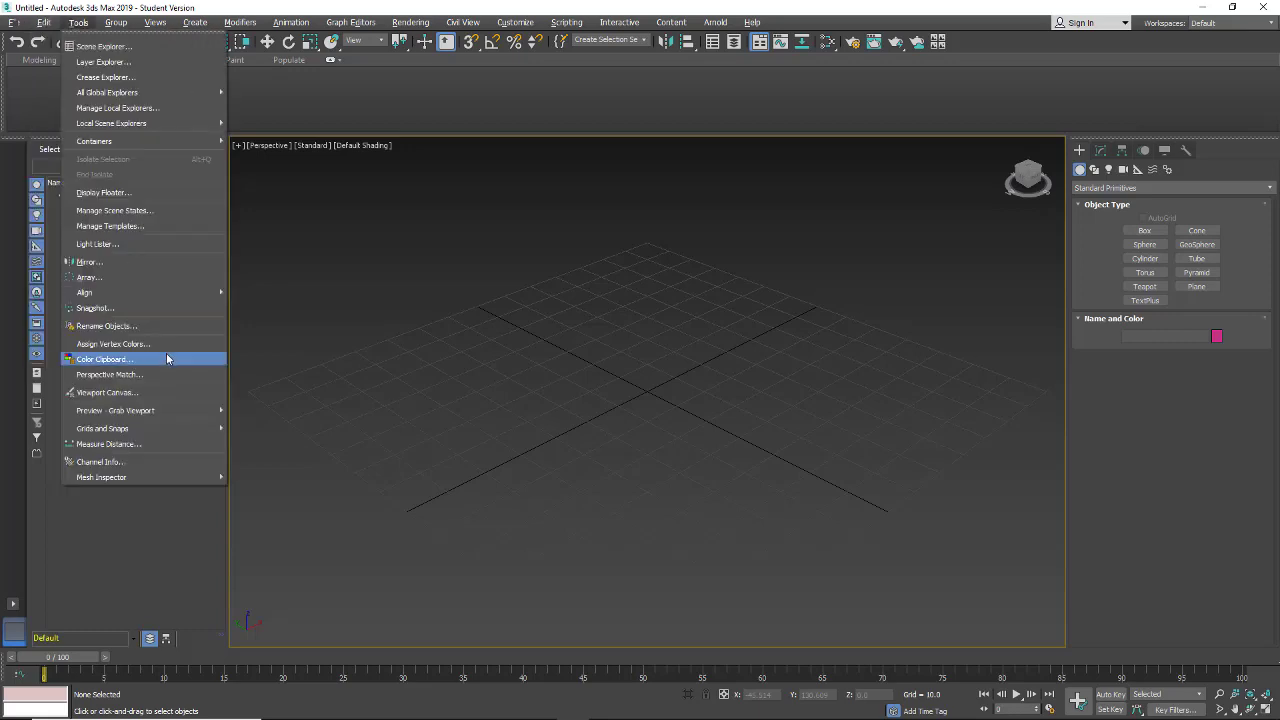
pyautogui.moveTo(125, 431)
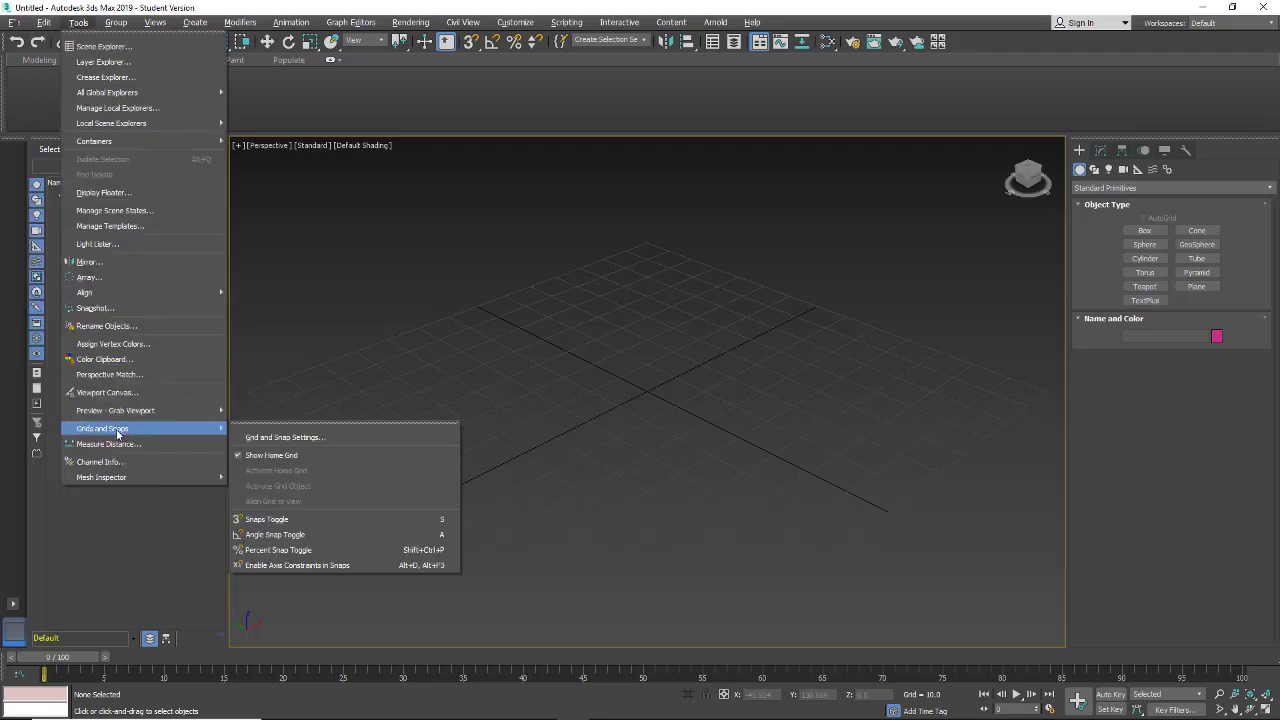
pyautogui.click(284, 437)
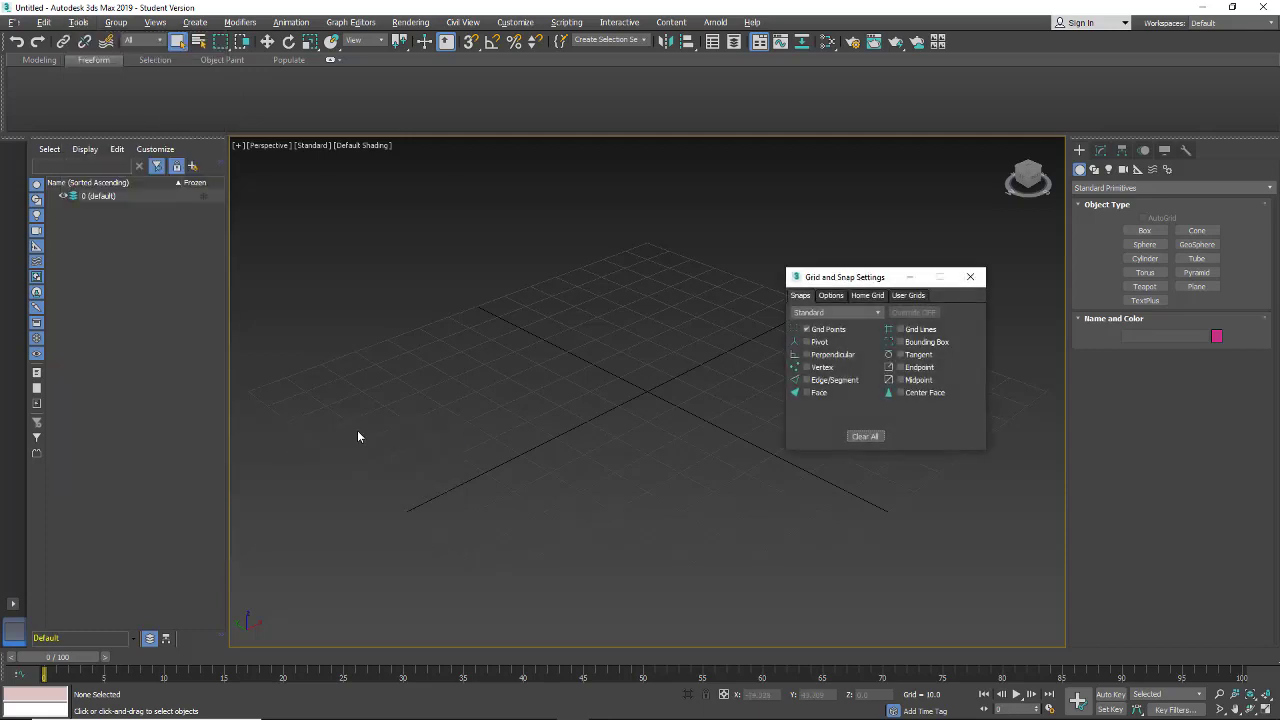
pyautogui.moveTo(855, 279); pyautogui.dragTo(746, 228)
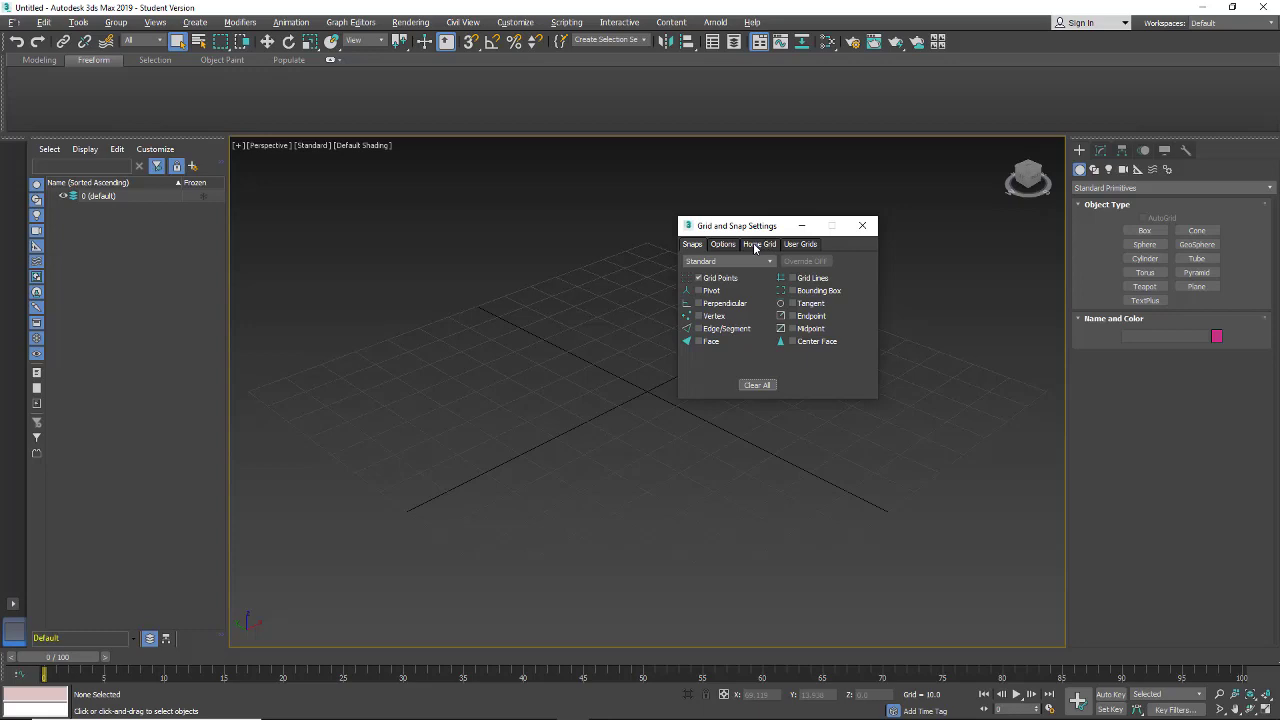
pyautogui.click(757, 245)
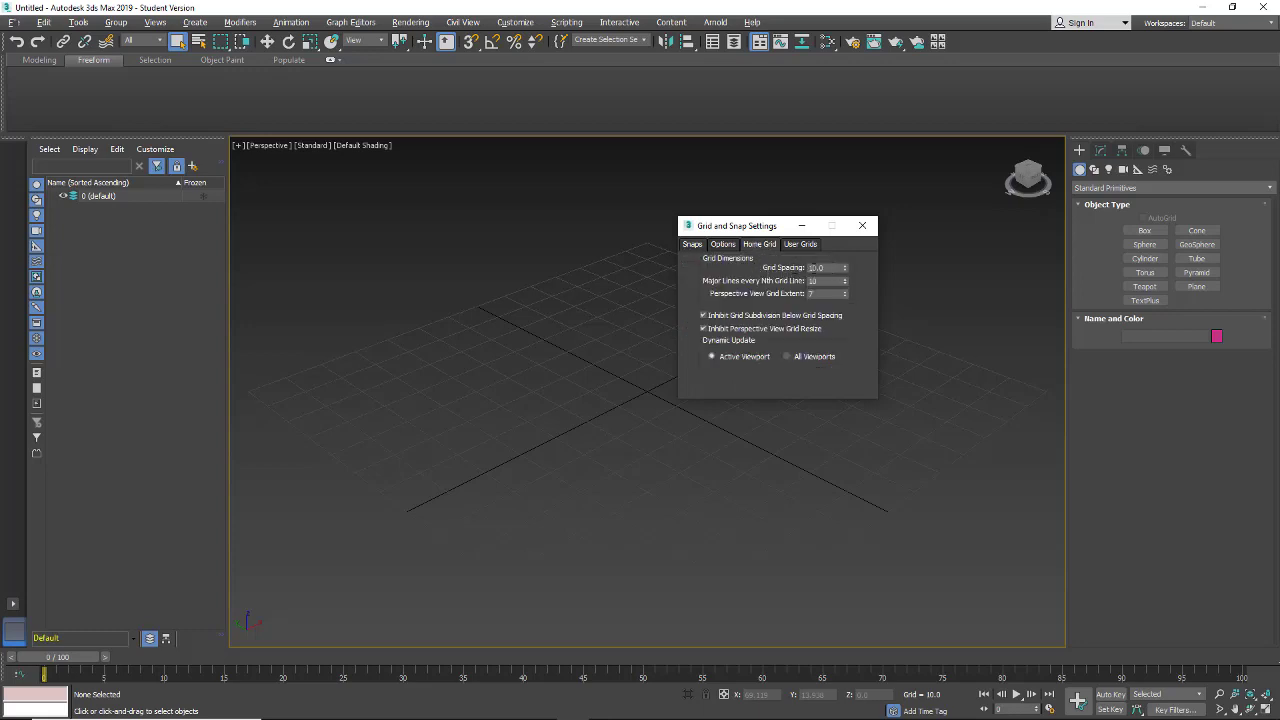
pyautogui.moveTo(756, 228); pyautogui.dragTo(455, 175)
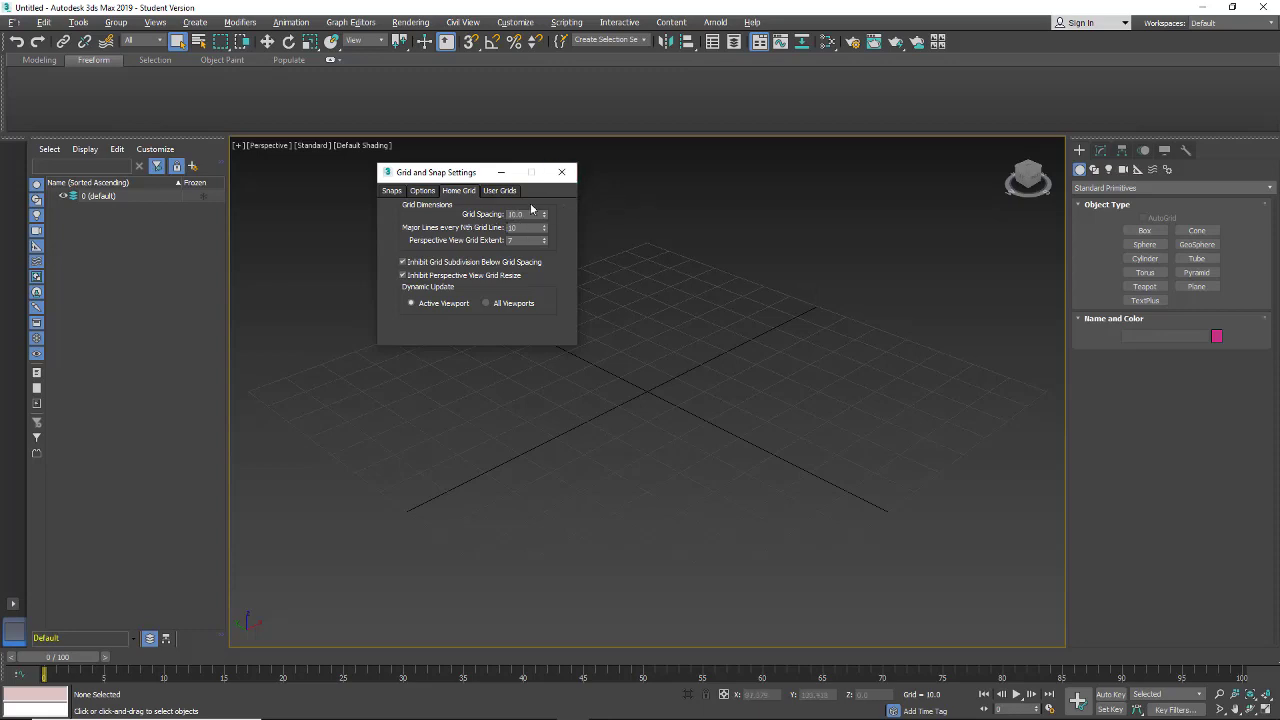
pyautogui.click(561, 174)
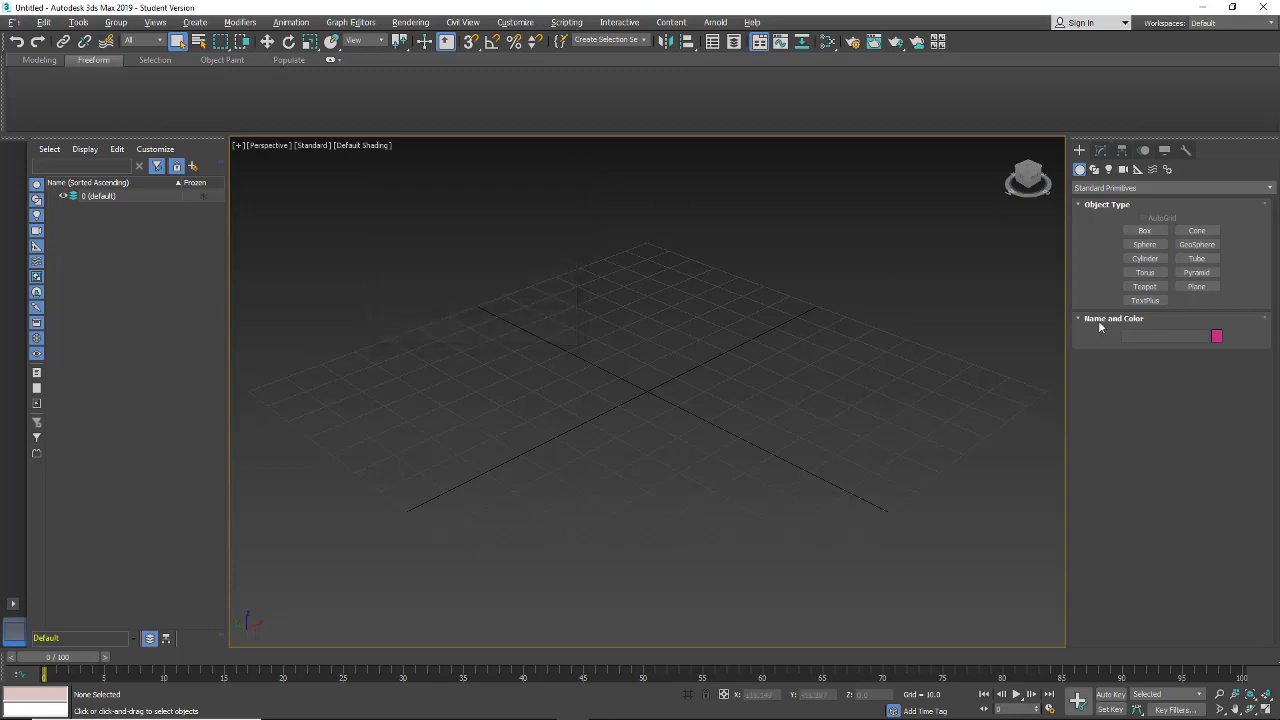
# Step: Start a Box primitive with the Cube creation method and expand its Keyboard Entry options
pyautogui.click(1140, 231)
pyautogui.click(1138, 373)
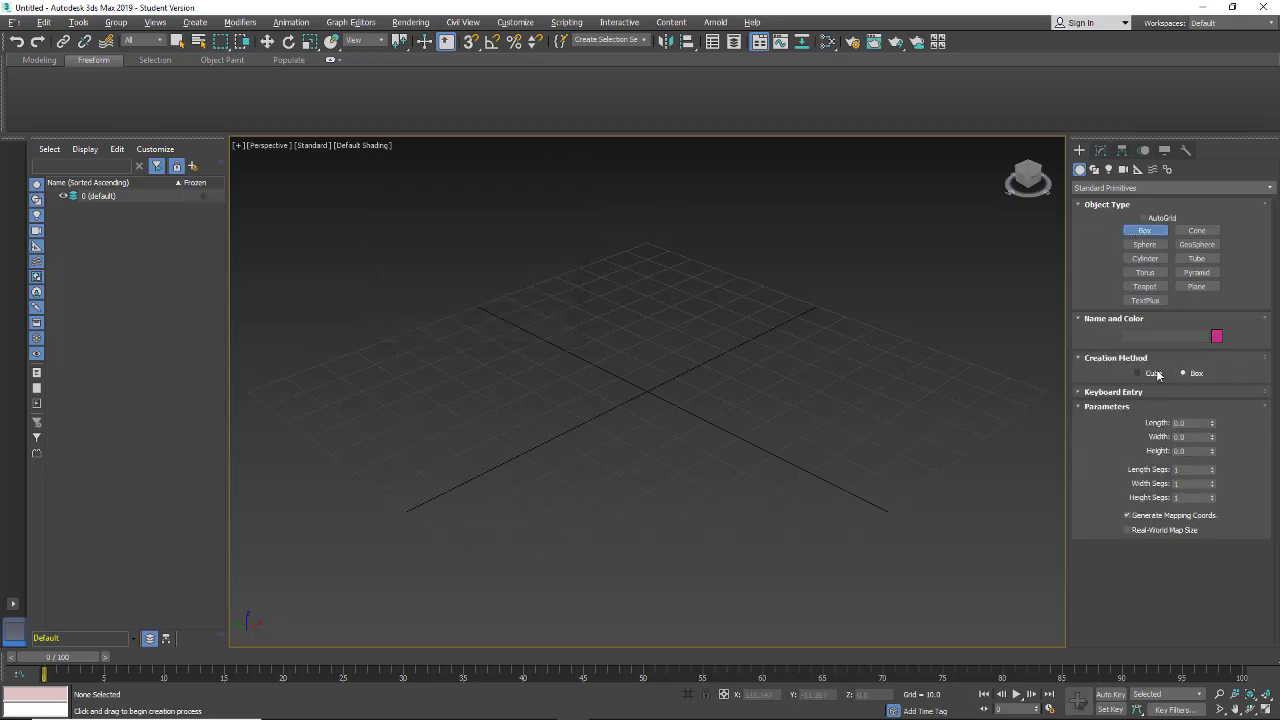
pyautogui.click(1080, 392)
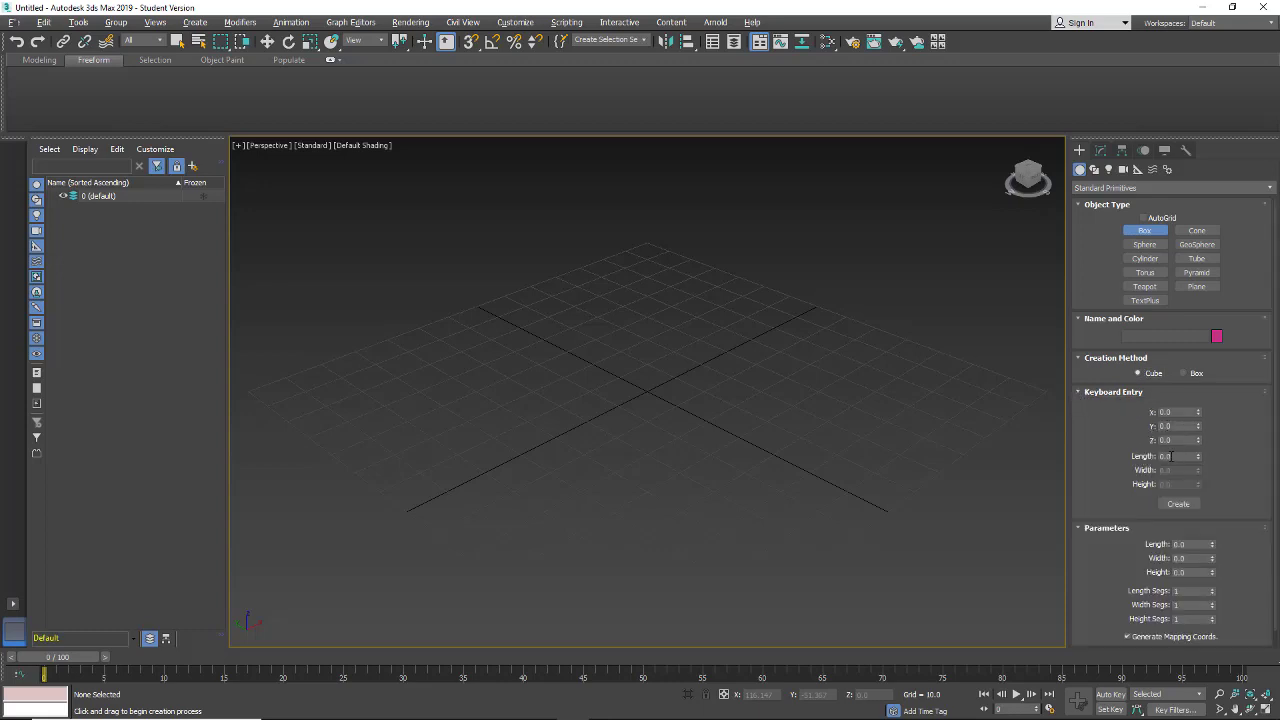
# Step: Create a 1-inch cube at the origin through keyboard entry, inspect its size and delete it
pyautogui.click(1162, 456)
pyautogui.write('1')
pyautogui.scroll(-1, 1134, 503)
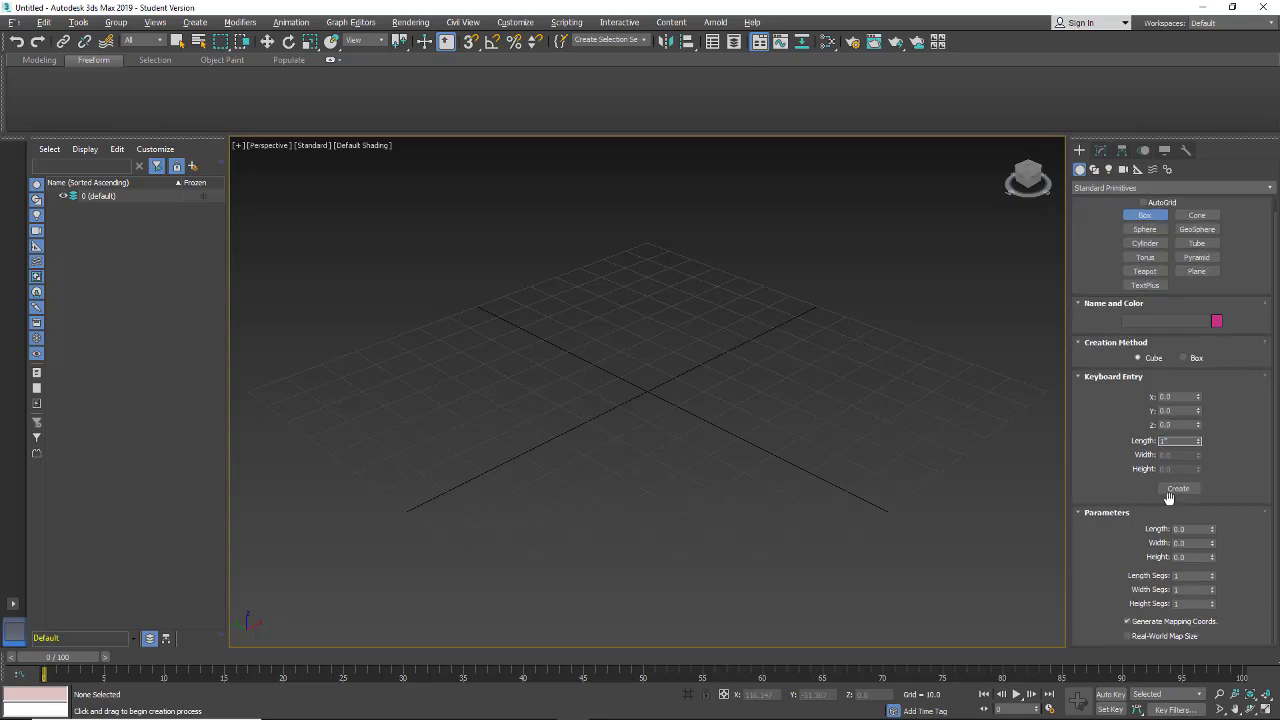
pyautogui.click(1169, 491)
pyautogui.scroll(5, 677, 434)
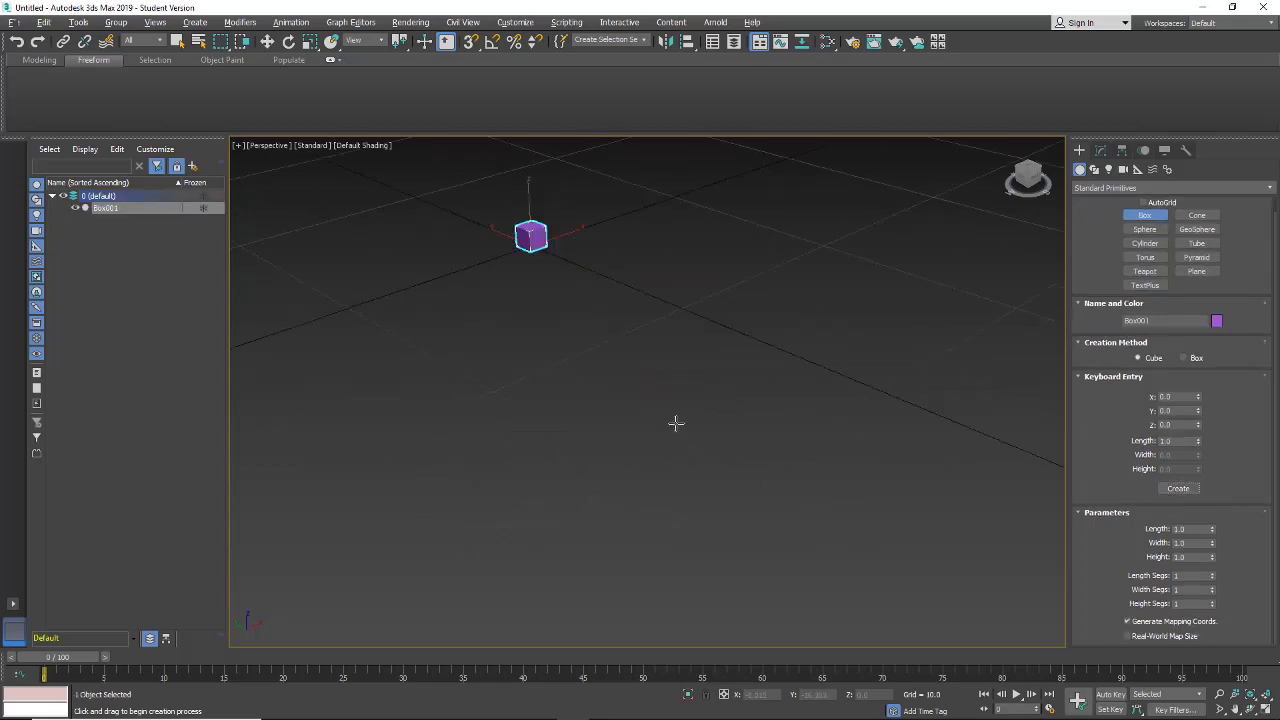
pyautogui.moveTo(549, 349); pyautogui.dragTo(728, 563, button='middle')
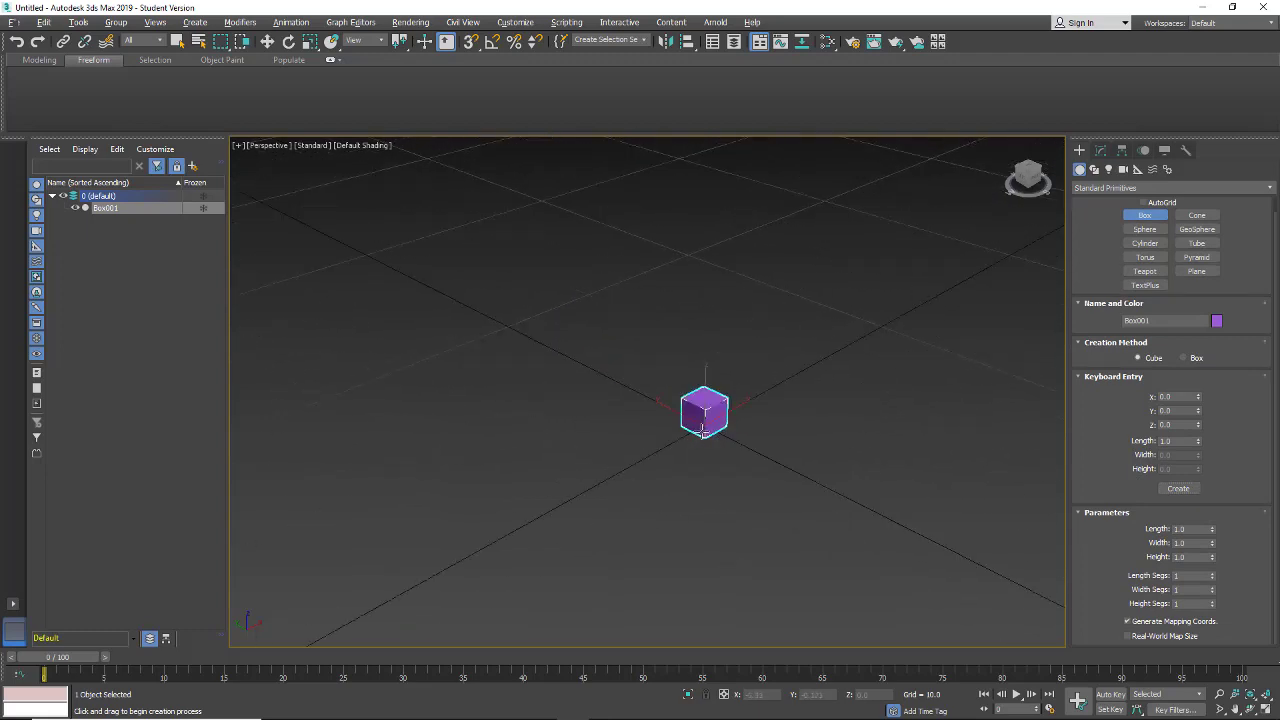
pyautogui.press('Delete')
pyautogui.scroll(-5, 717, 431)
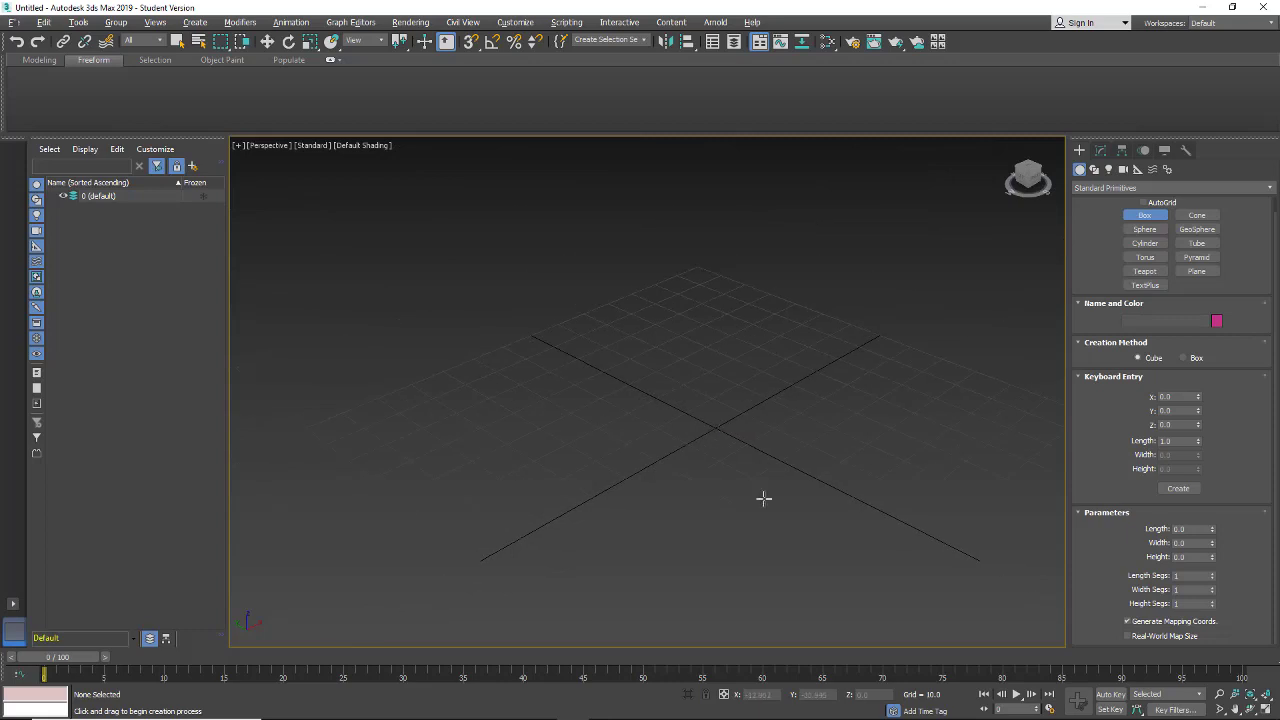
# Step: Create a cube with a length of 12 at the origin through keyboard entry
pyautogui.moveTo(763, 497); pyautogui.dragTo(711, 425, button='middle')
pyautogui.moveTo(1182, 442); pyautogui.dragTo(1133, 440)
pyautogui.click(1177, 488)
pyautogui.scroll(5, 723, 381)
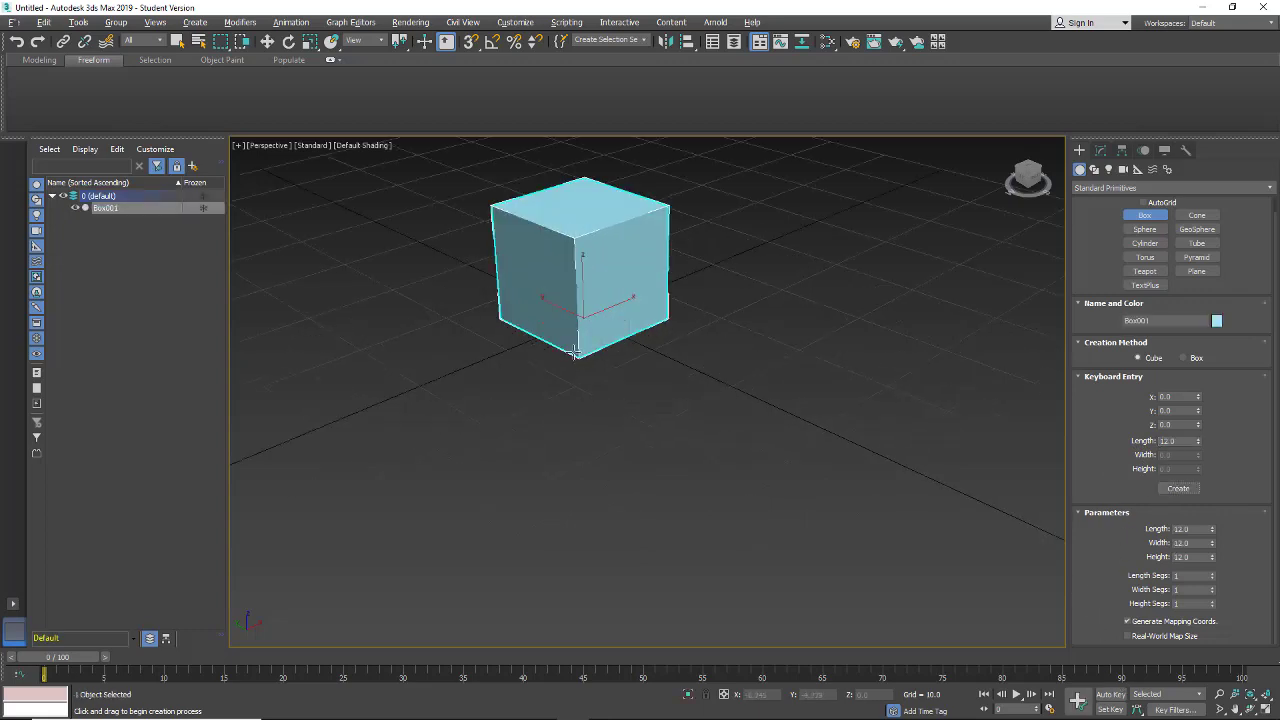
pyautogui.keyDown('alt'); pyautogui.moveTo(609, 477); pyautogui.dragTo(555, 289, button='middle'); pyautogui.keyUp('alt')
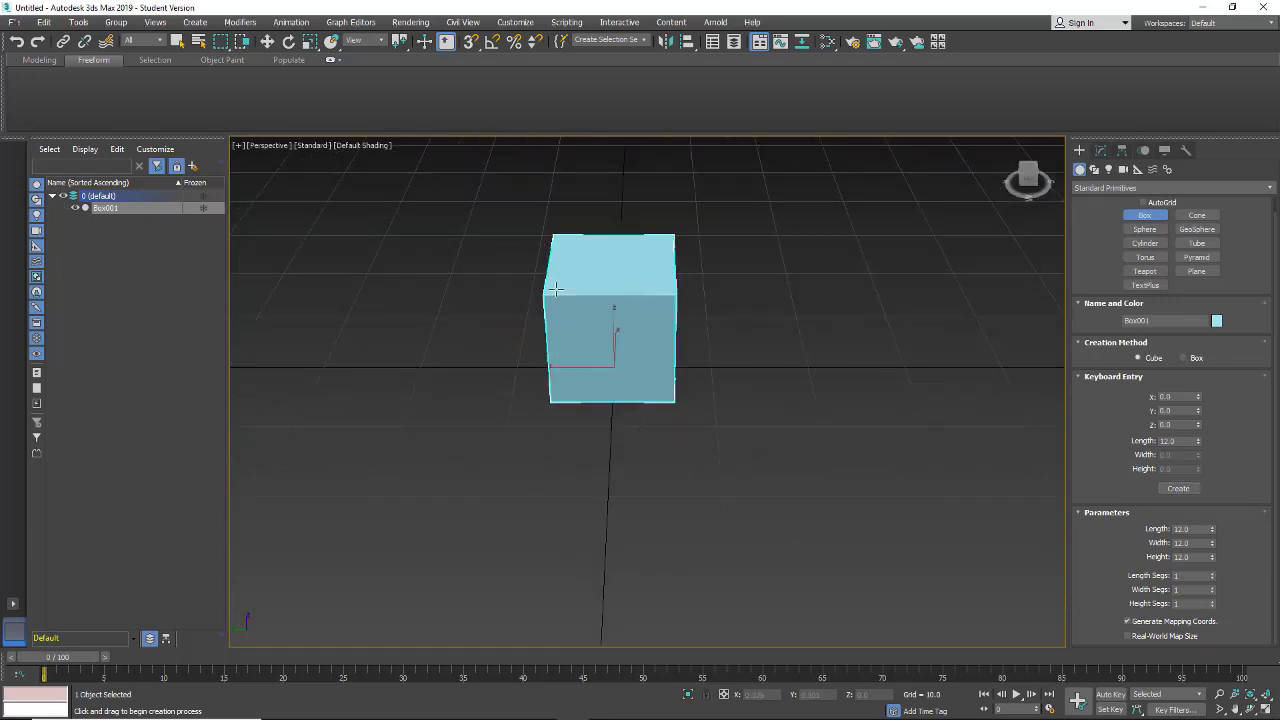
# Step: Move the cube about 3.9 units along the Y axis to compare it with the grid, then undo the move
pyautogui.click(267, 41)
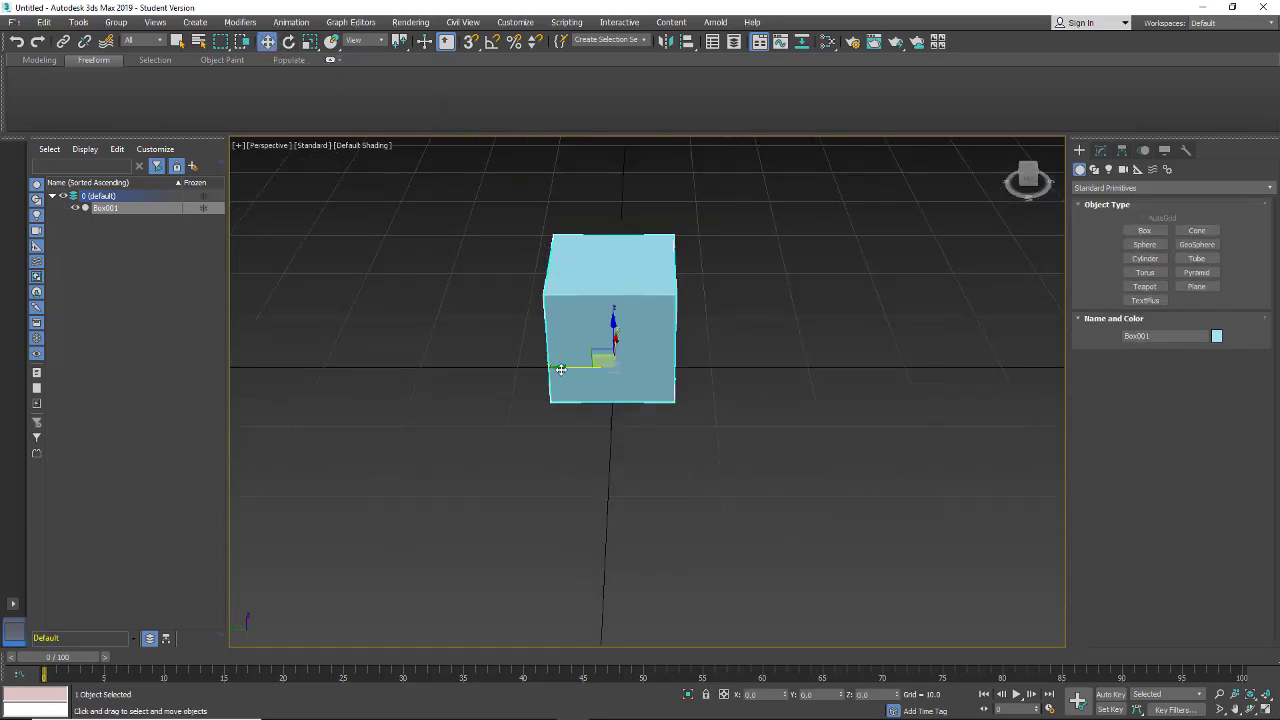
pyautogui.moveTo(561, 369); pyautogui.dragTo(521, 368)
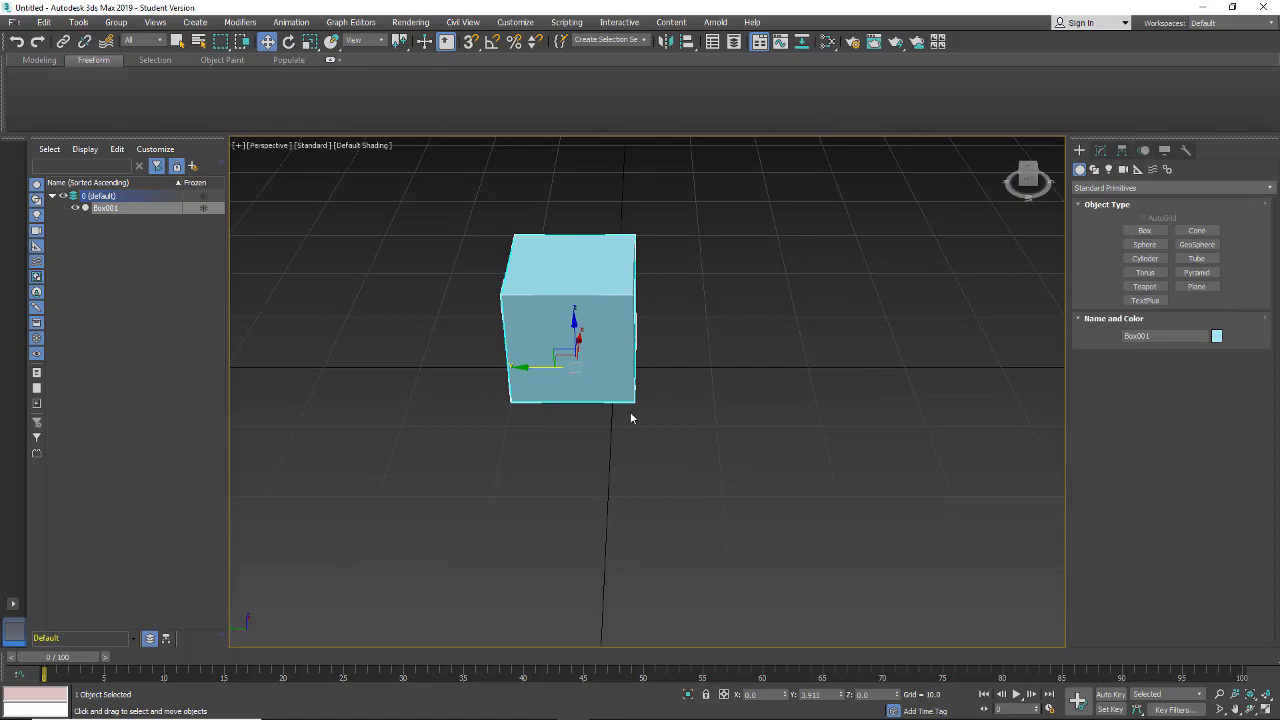
pyautogui.hotkey('ctrl', 'z')
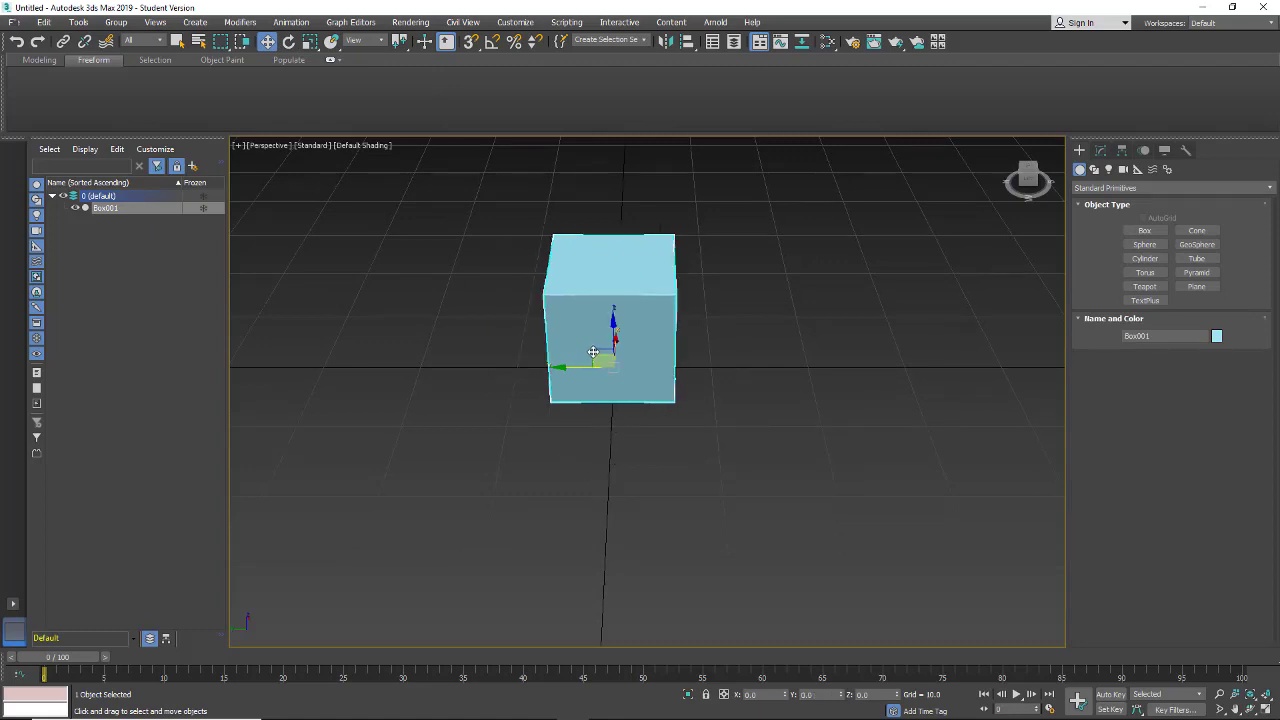
# Step: Set the home grid spacing to 12 in Grid and Snap Settings and close the dialog
pyautogui.click(78, 23)
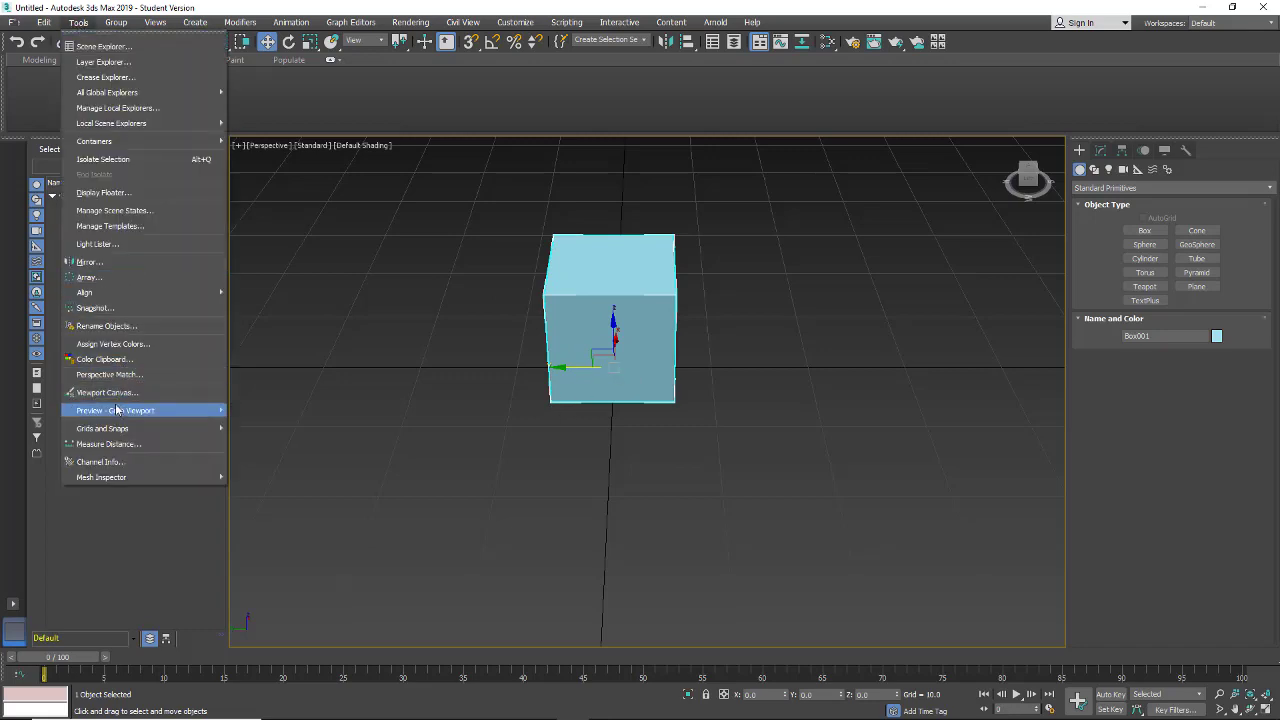
pyautogui.moveTo(97, 432)
pyautogui.click(246, 437)
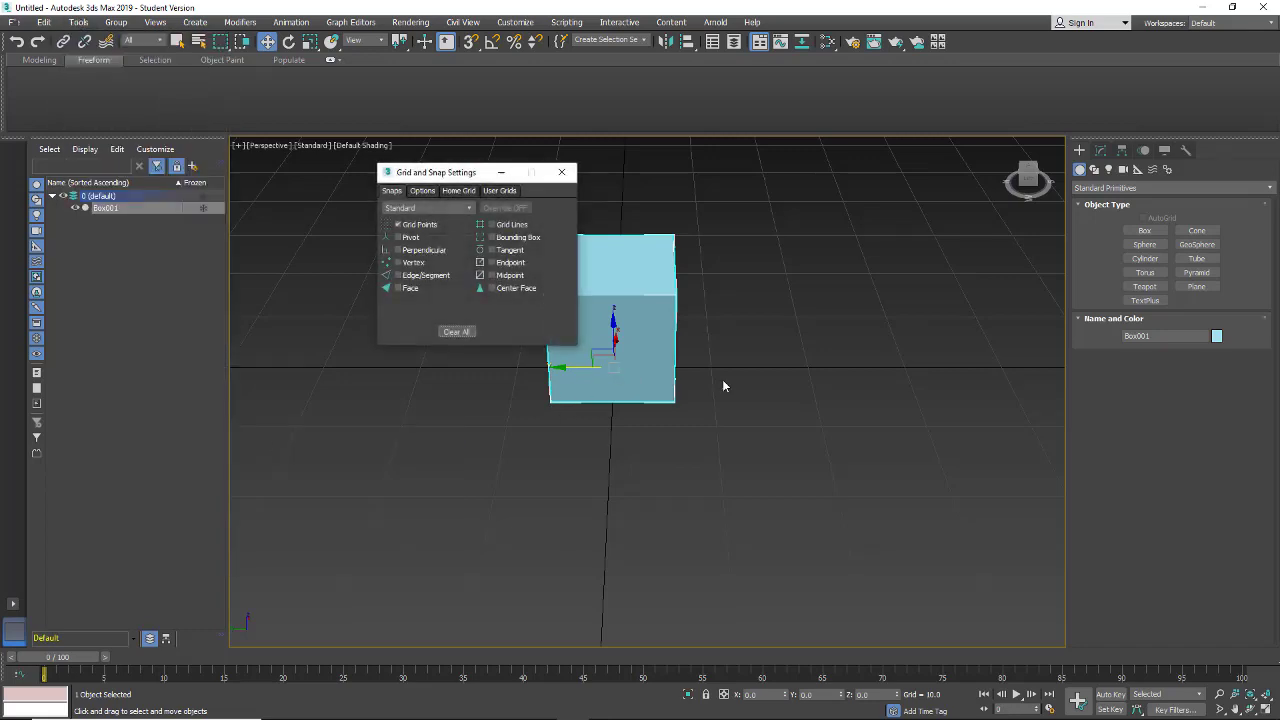
pyautogui.click(459, 190)
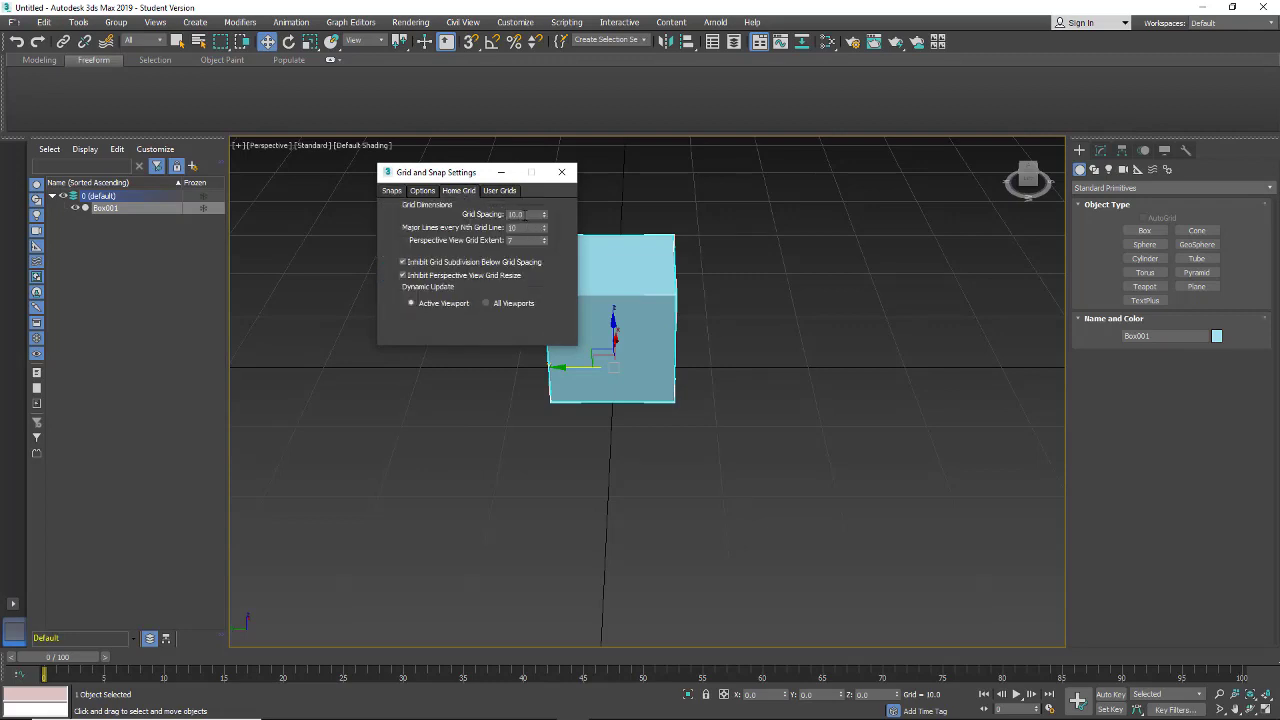
pyautogui.doubleClick(522, 215)
pyautogui.click(561, 172)
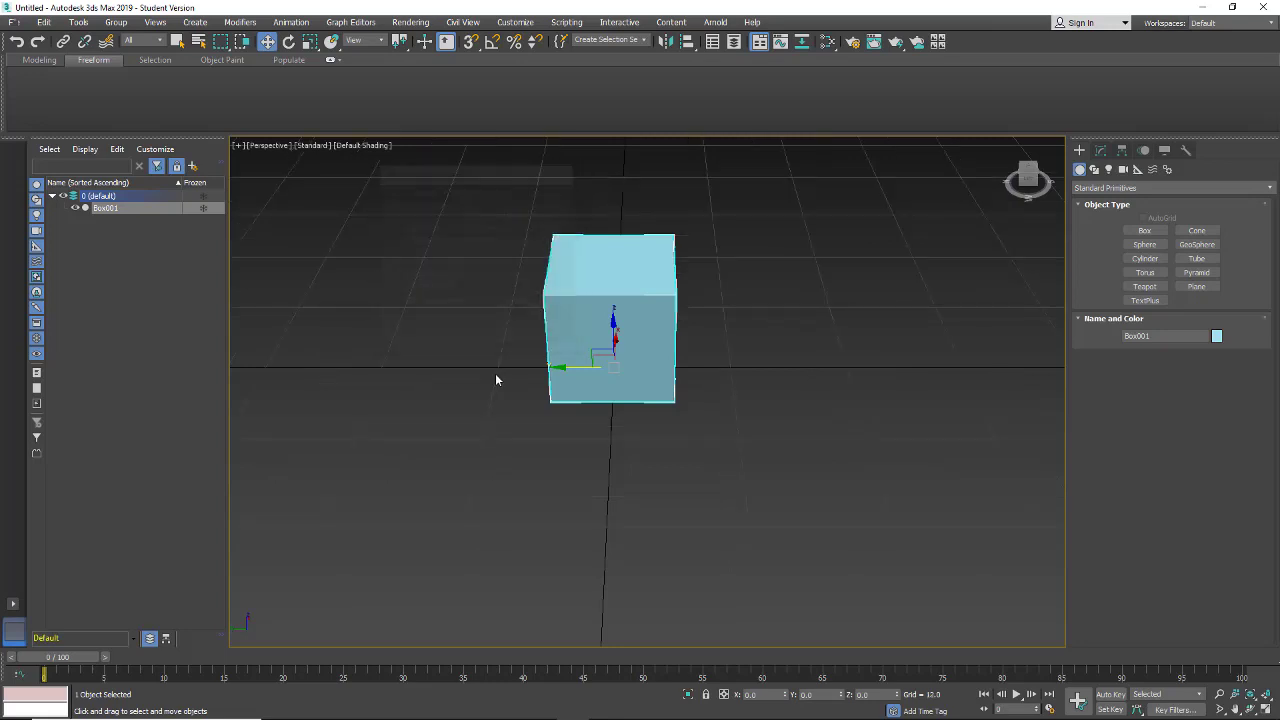
# Step: Move the cube about -5.5 units in X and 6.2 units in Y against the grid, then delete it
pyautogui.moveTo(578, 368); pyautogui.dragTo(552, 372)
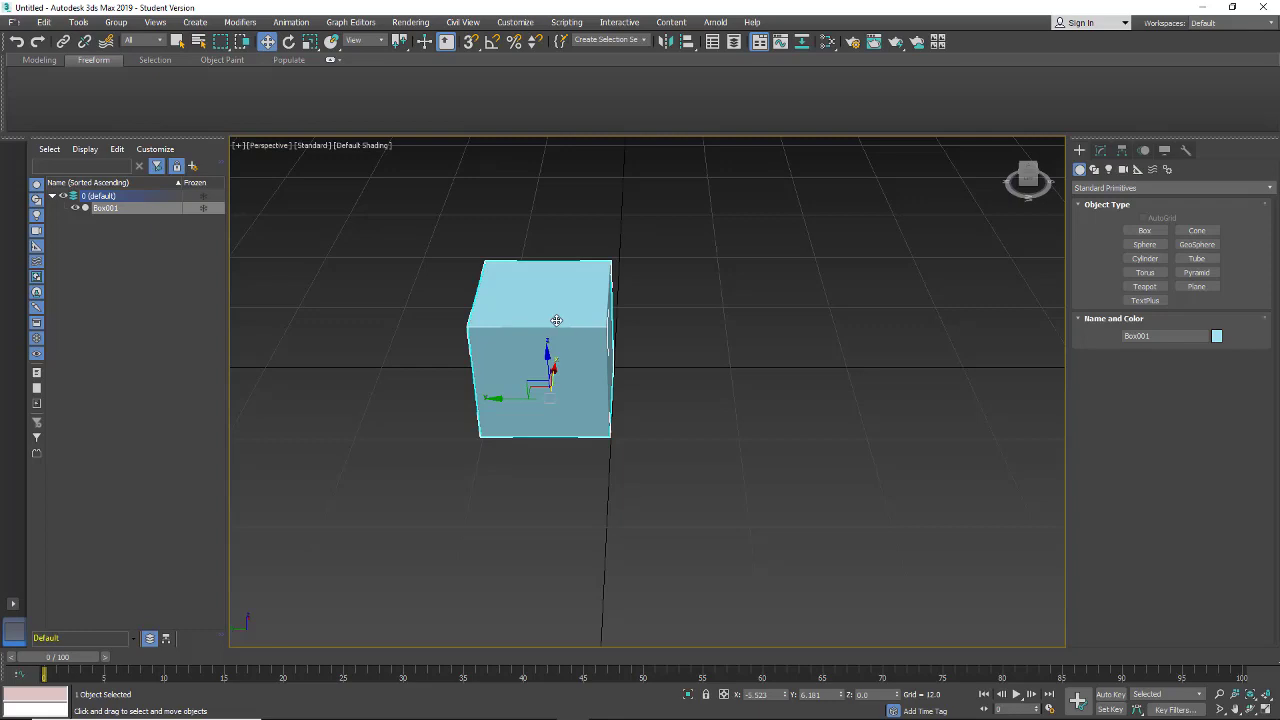
pyautogui.press('Delete')
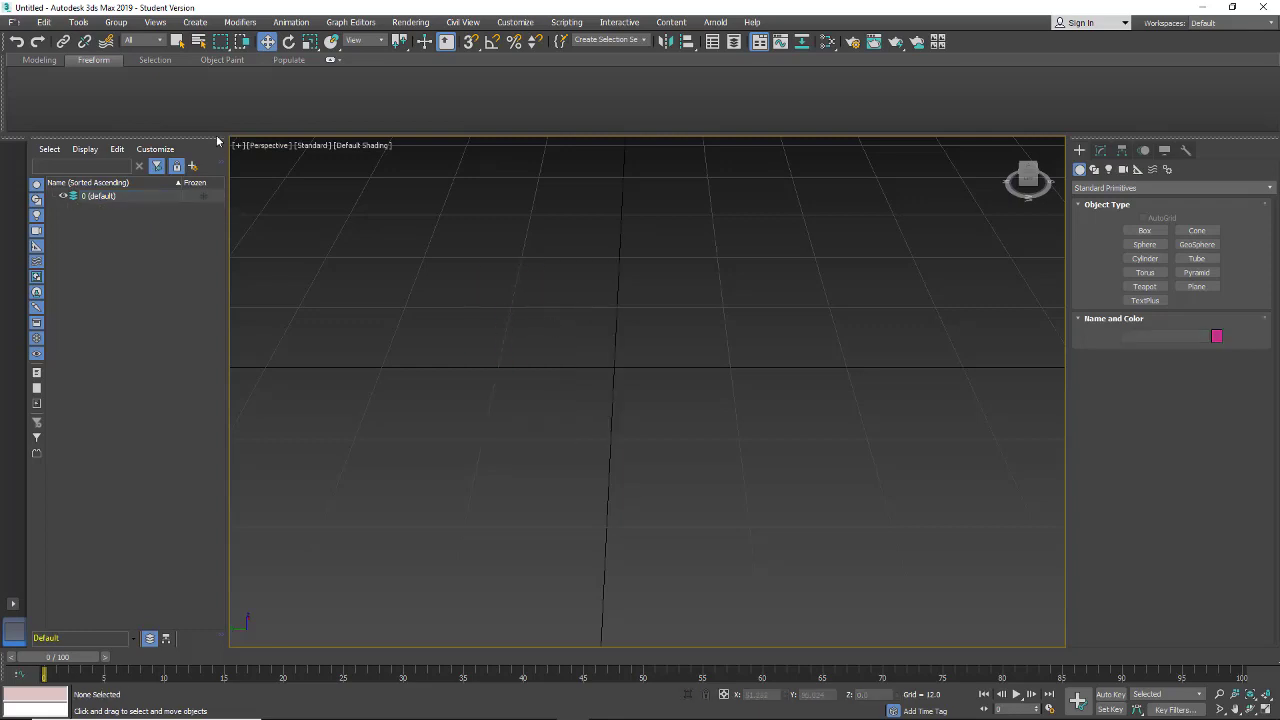
# Step: Set the home grid spacing to 10 in Grid and Snap Settings and close the dialog
pyautogui.click(78, 22)
pyautogui.moveTo(110, 428)
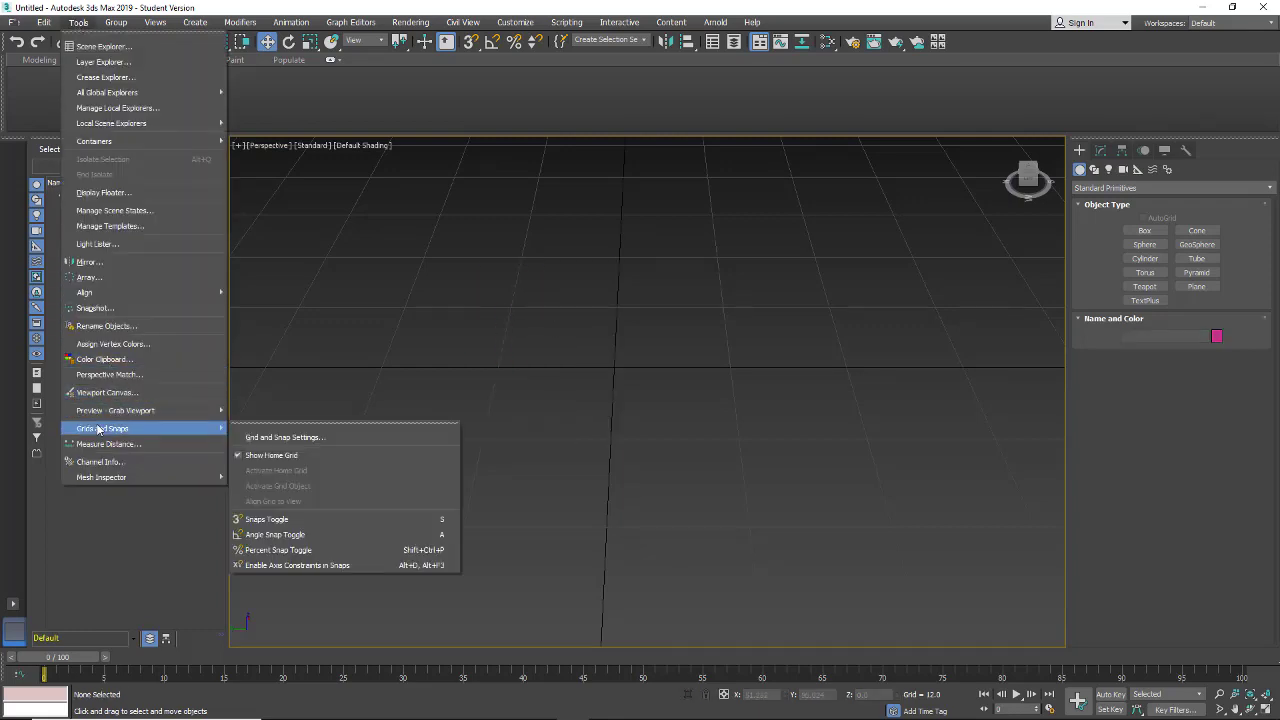
pyautogui.click(272, 438)
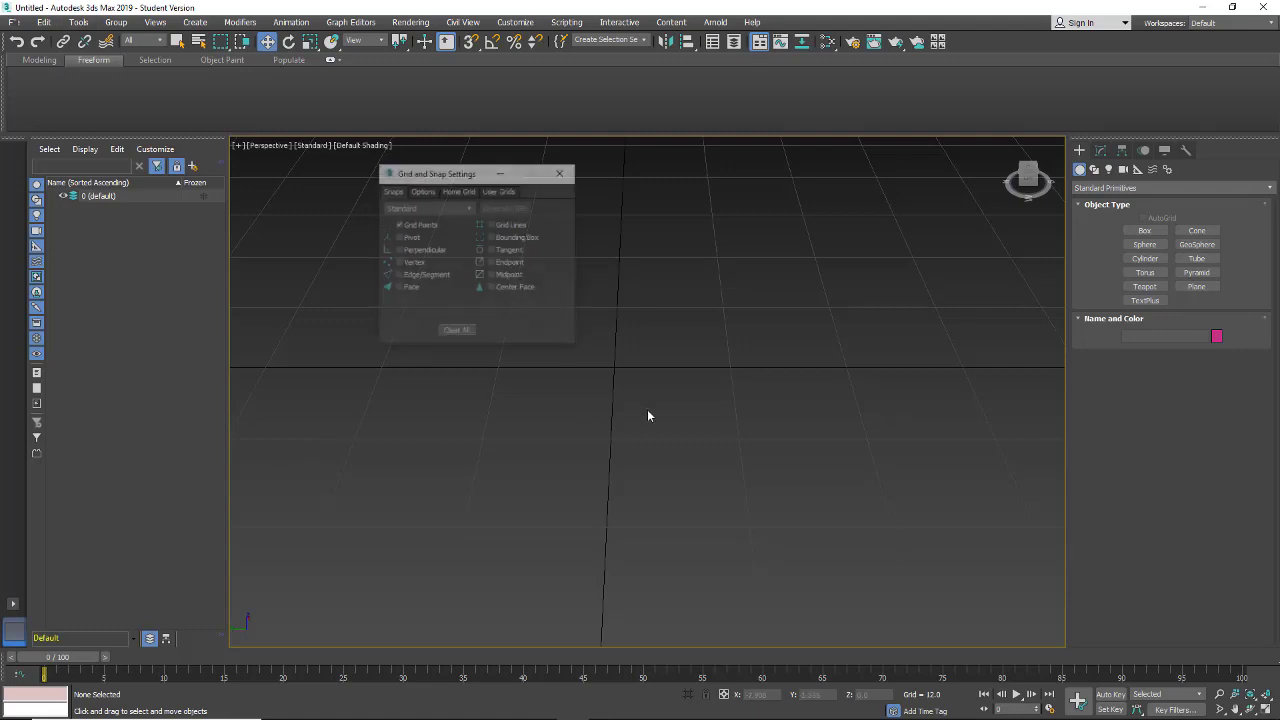
pyautogui.click(458, 190)
pyautogui.doubleClick(517, 214)
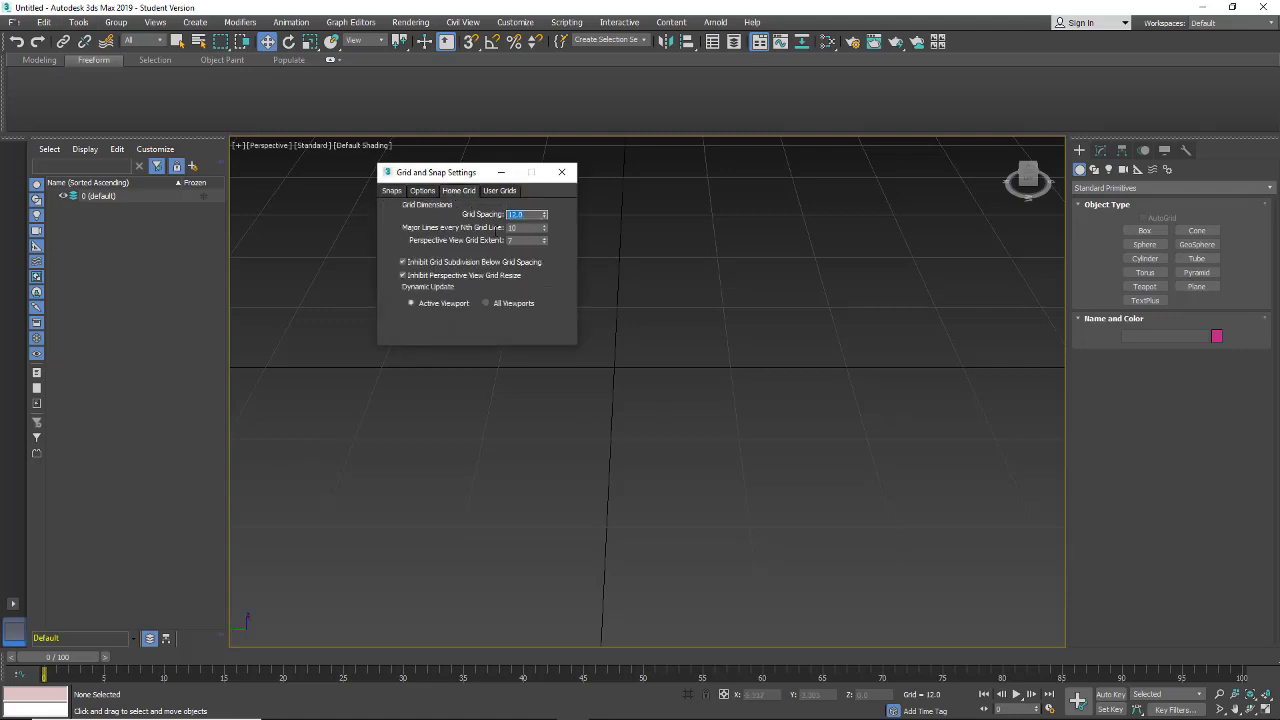
pyautogui.write('10')
pyautogui.press('Return')
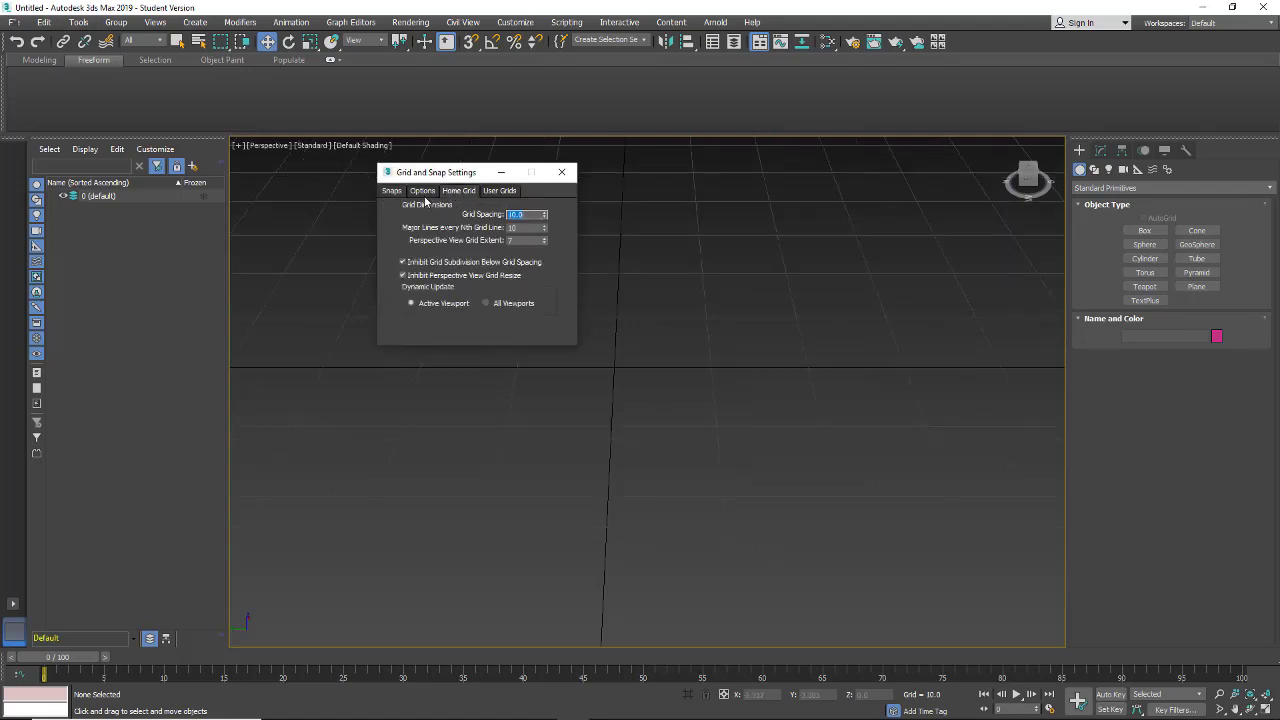
pyautogui.click(561, 172)
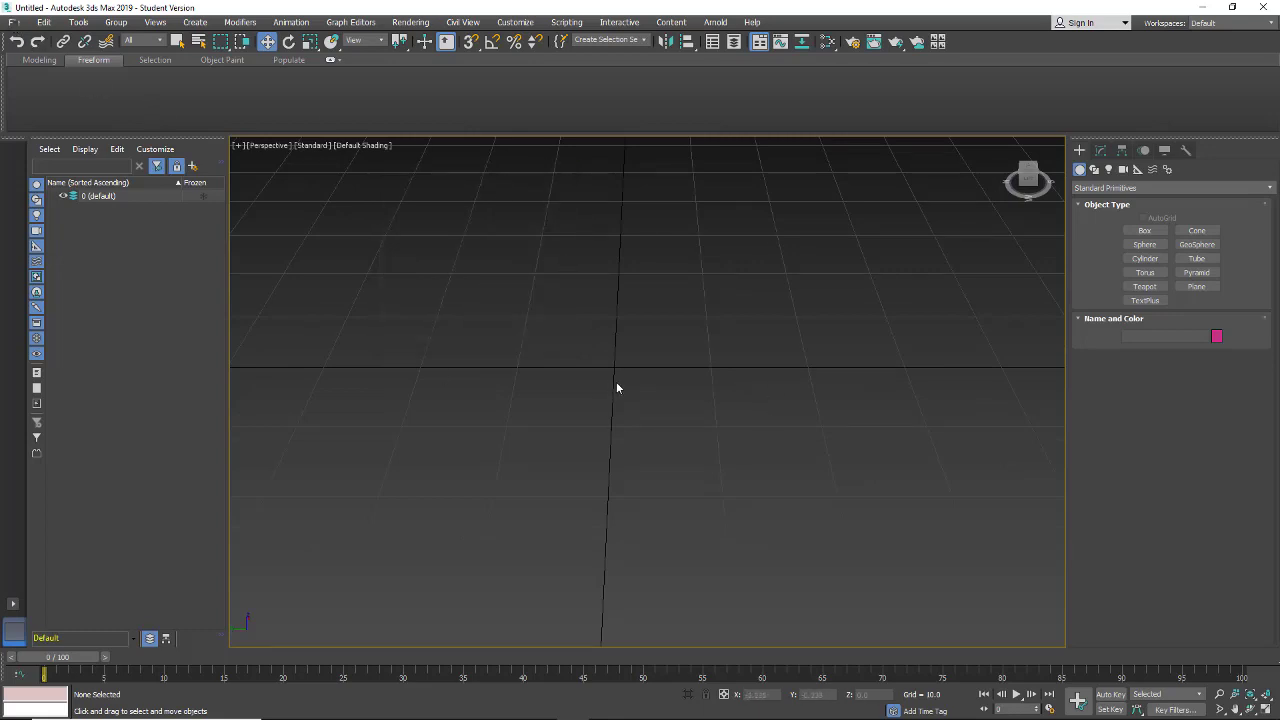
# Step: Draw a plane about 82.1 long and 55.3 wide across the middle of the home grid
pyautogui.scroll(-5, 616, 388)
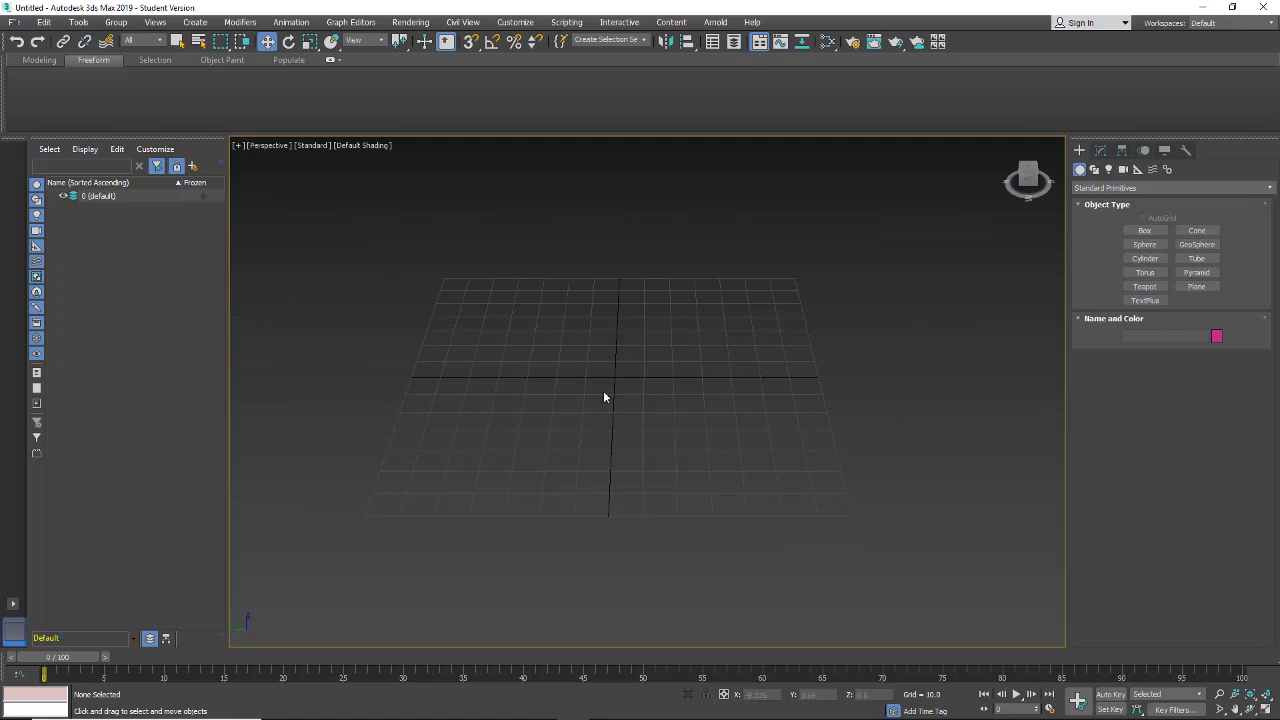
pyautogui.click(1196, 287)
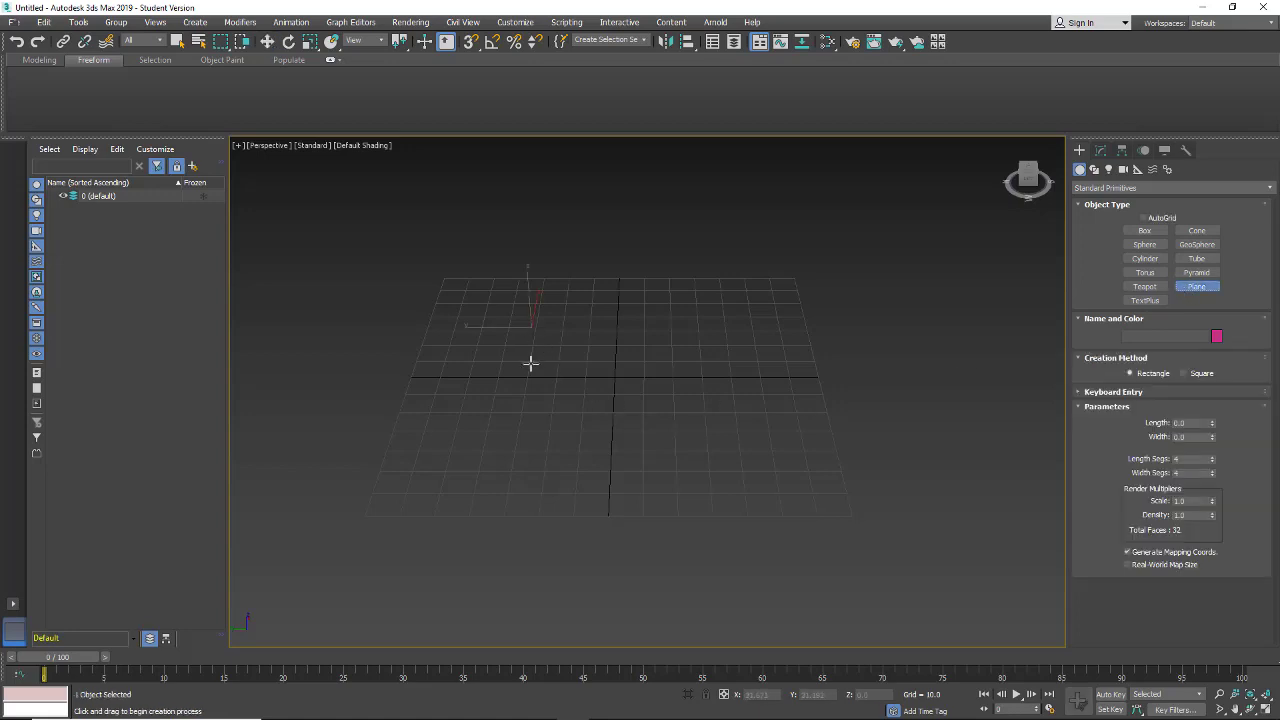
pyautogui.moveTo(528, 328); pyautogui.dragTo(770, 419)
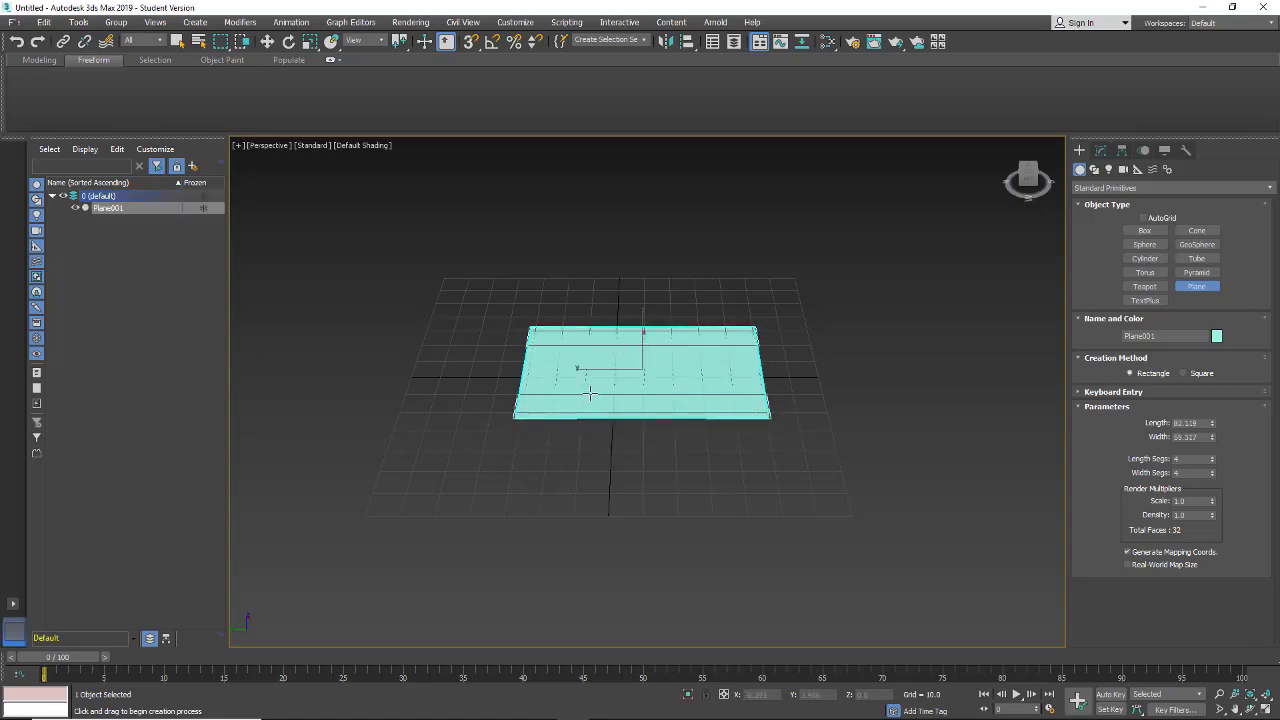
pyautogui.press('w')
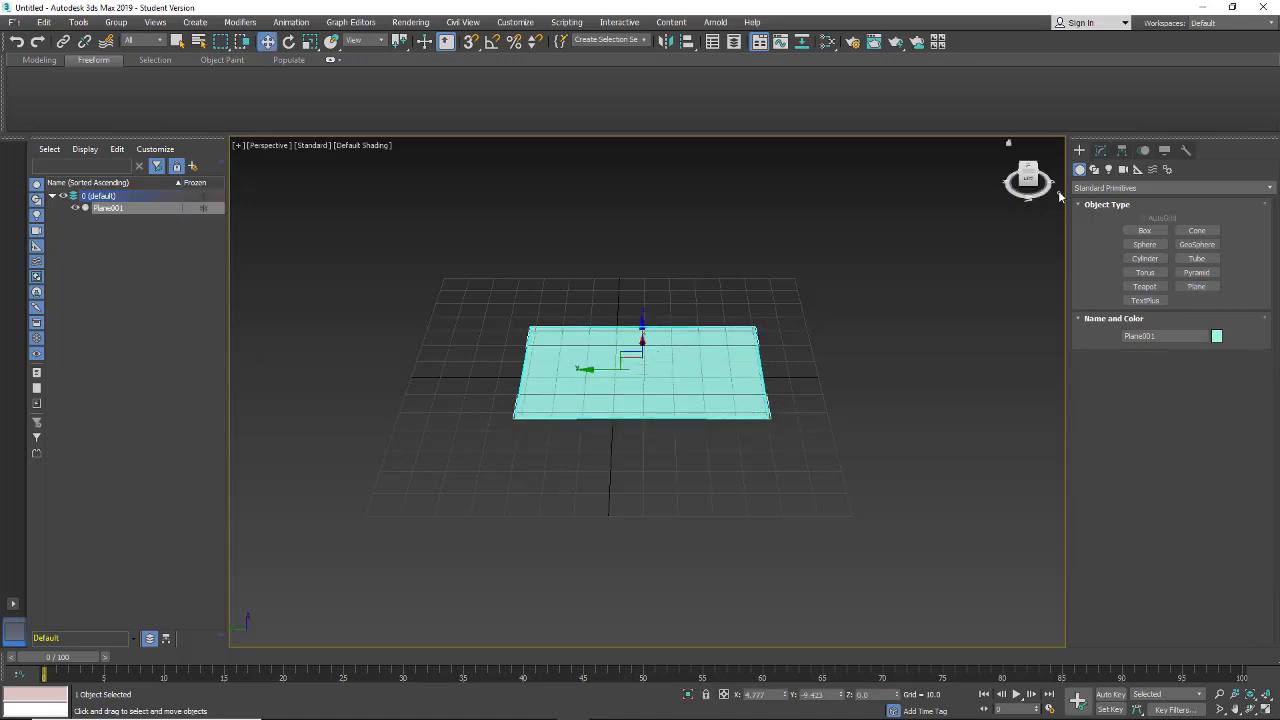
# Step: Set the plane's length and width segments to 1 and display the viewport with edged faces
pyautogui.click(1100, 150)
pyautogui.click(1183, 381)
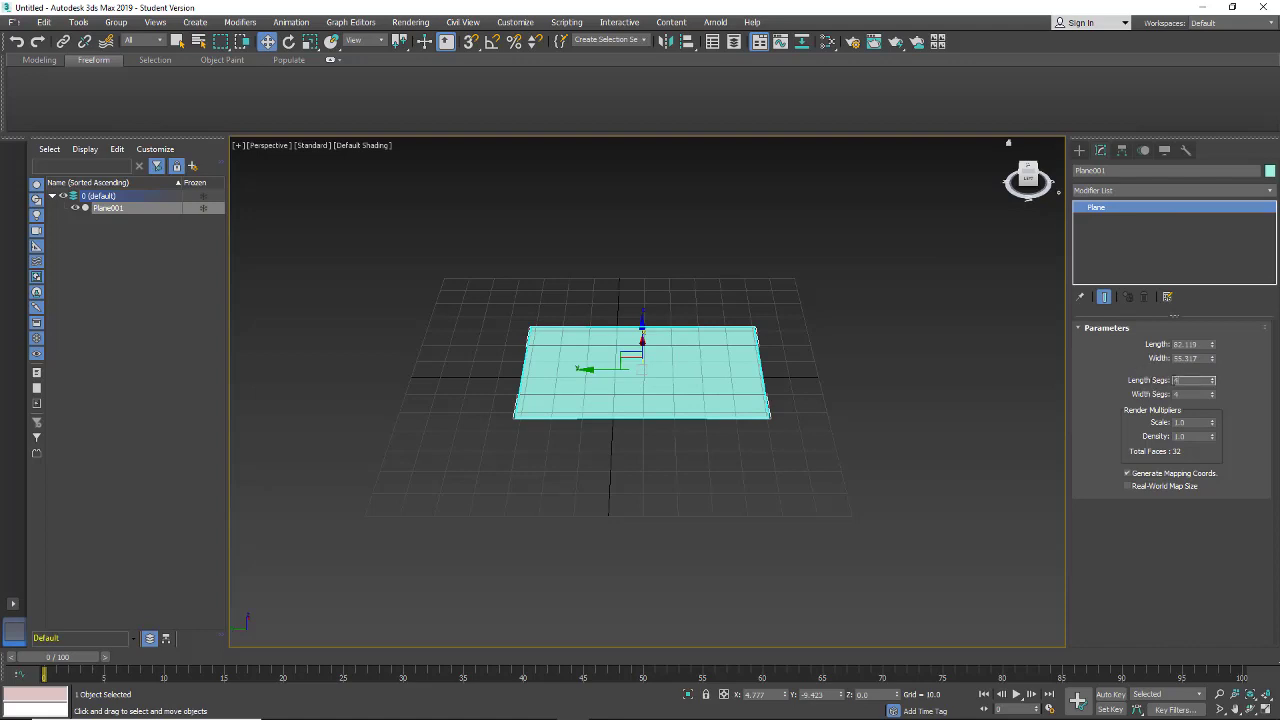
pyautogui.click(1179, 395)
pyautogui.click(818, 432)
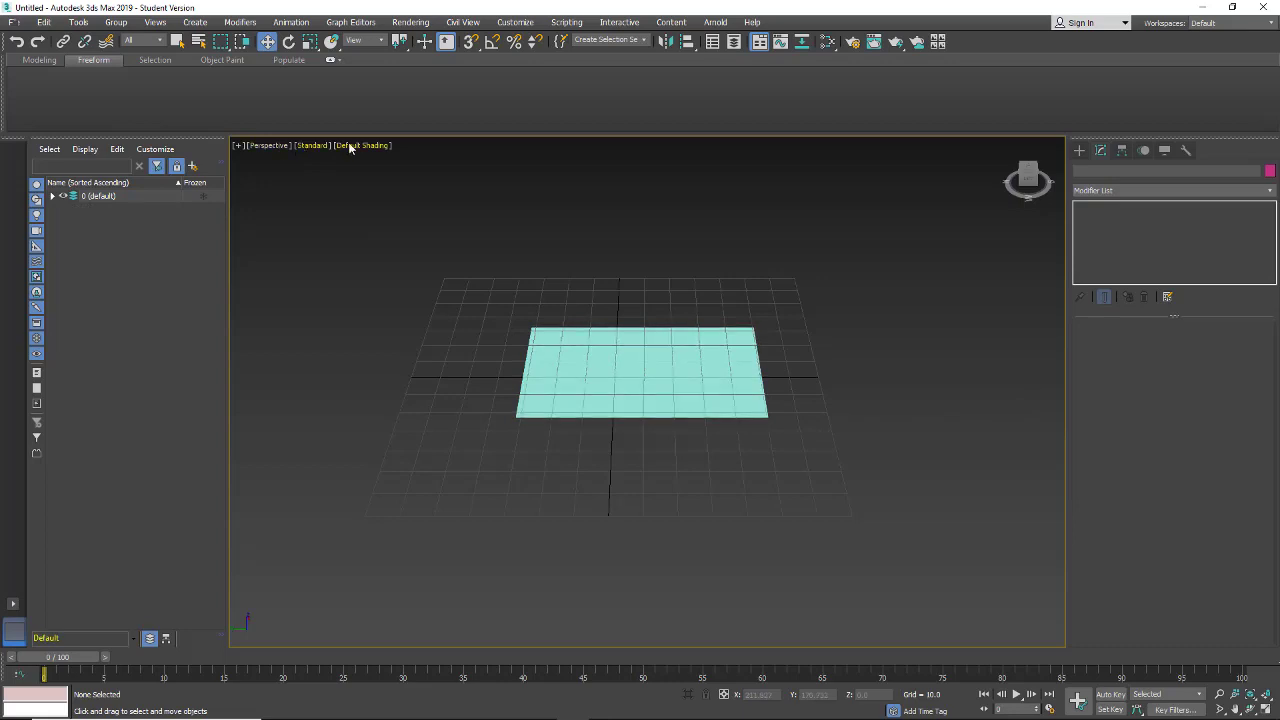
pyautogui.click(349, 147)
pyautogui.click(405, 292)
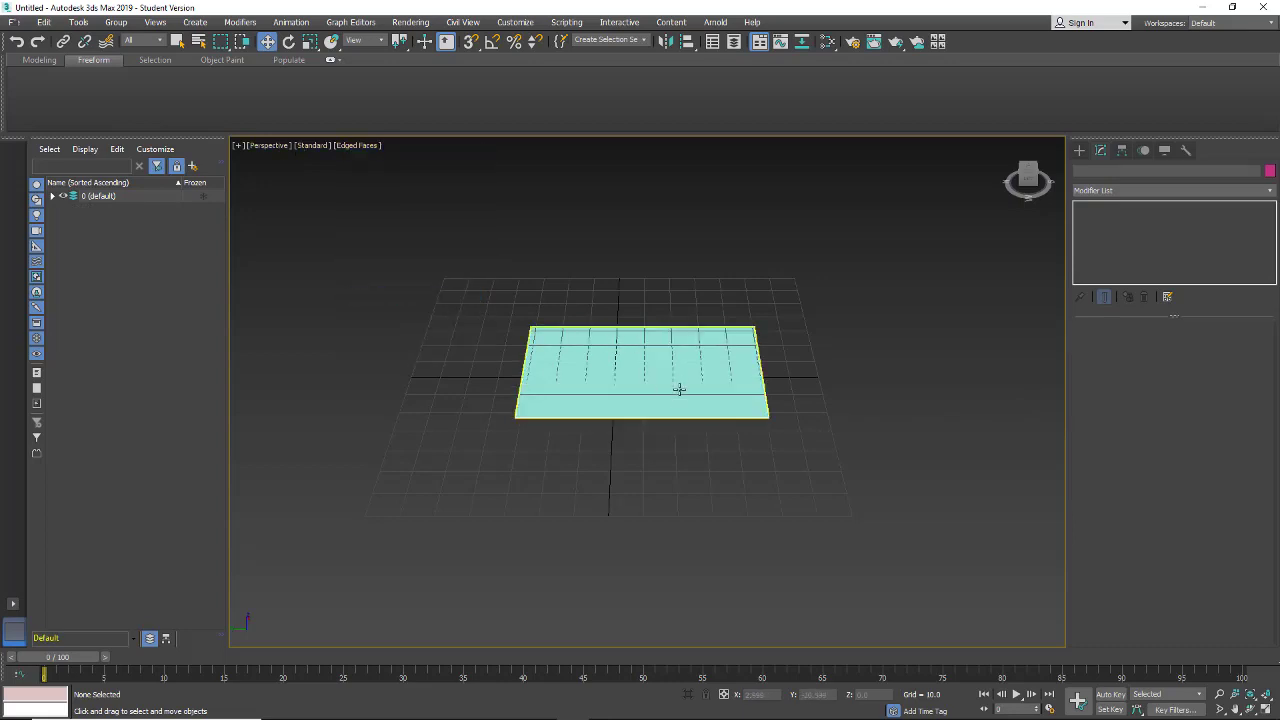
# Step: Select the plane and add a Standard scanline material in the Slate Material Editor
pyautogui.keyDown('alt'); pyautogui.moveTo(609, 407); pyautogui.dragTo(607, 401, button='middle'); pyautogui.keyUp('alt')
pyautogui.click(607, 401)
pyautogui.keyDown('alt'); pyautogui.moveTo(634, 316); pyautogui.dragTo(681, 371, button='middle'); pyautogui.keyUp('alt')
pyautogui.keyDown('alt'); pyautogui.moveTo(603, 477); pyautogui.dragTo(622, 497, button='middle'); pyautogui.keyUp('alt')
pyautogui.click(829, 42)
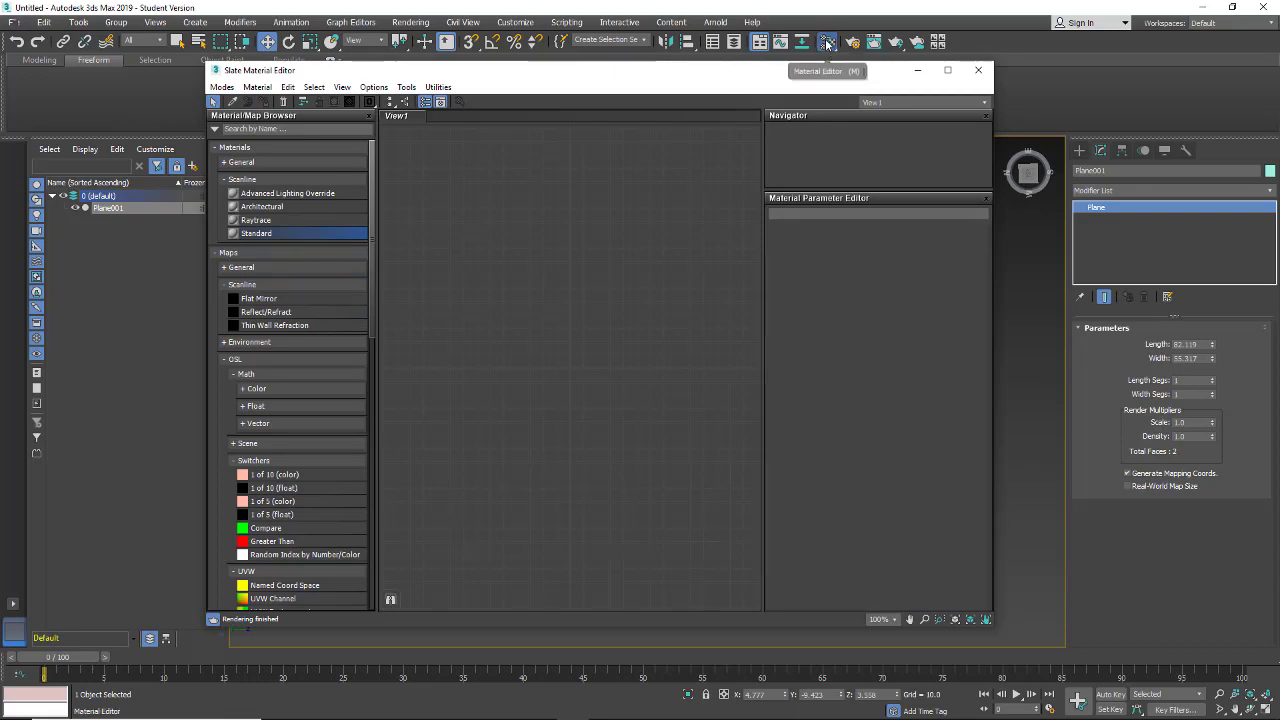
pyautogui.doubleClick(232, 234)
pyautogui.moveTo(515, 326); pyautogui.dragTo(621, 286, button='middle')
# Step: Connect a Bitmap map using the Carcharodon_carcharias_FAO image to the material's Diffuse Color
pyautogui.moveTo(625, 289); pyautogui.dragTo(565, 270)
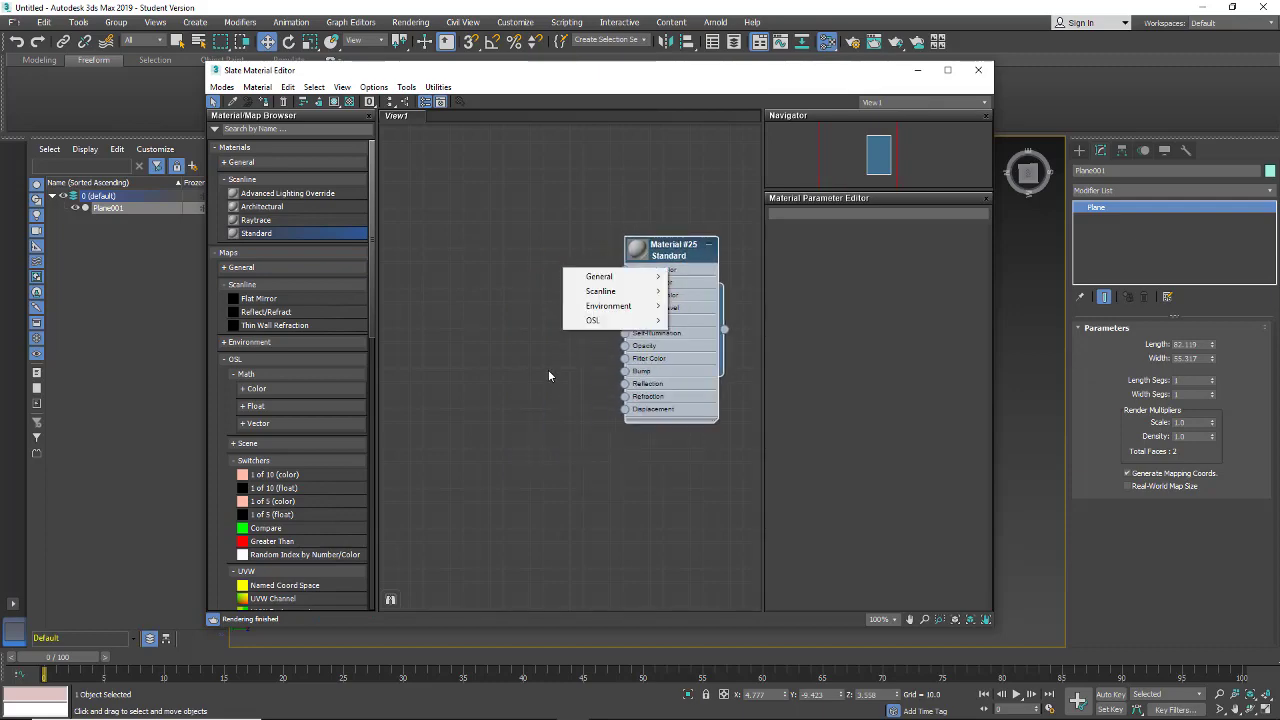
pyautogui.moveTo(598, 280)
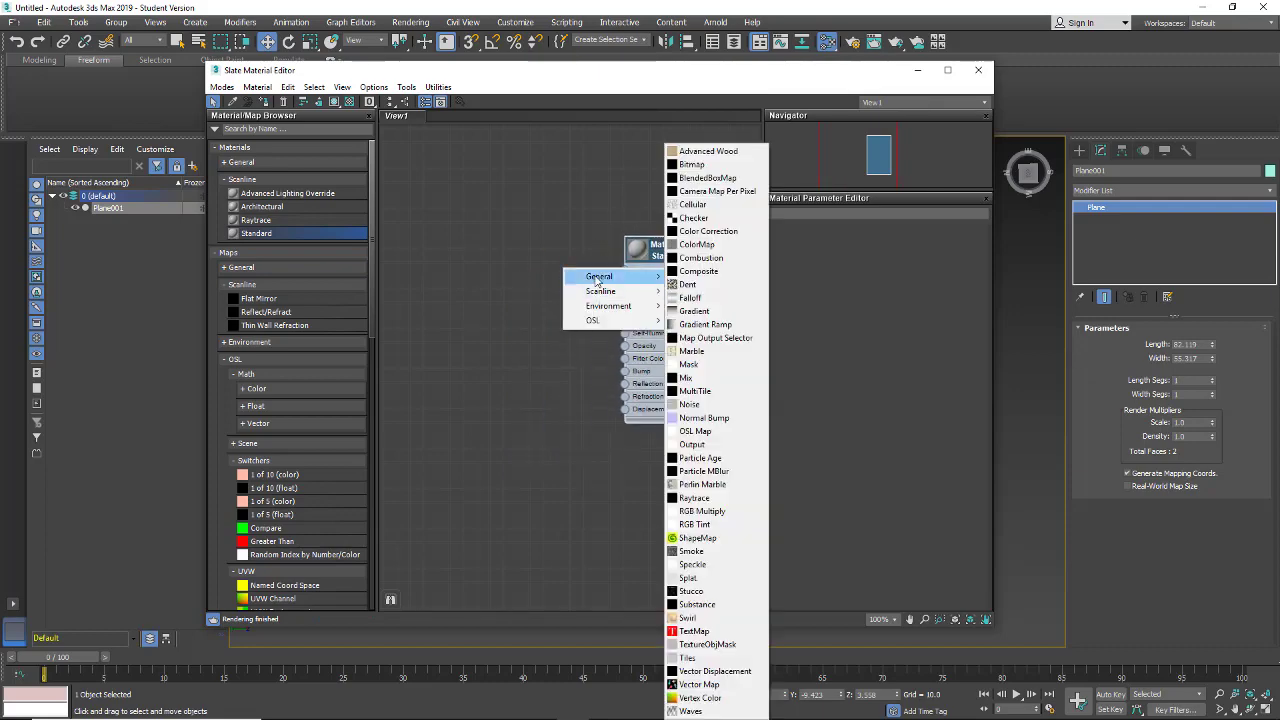
pyautogui.click(690, 164)
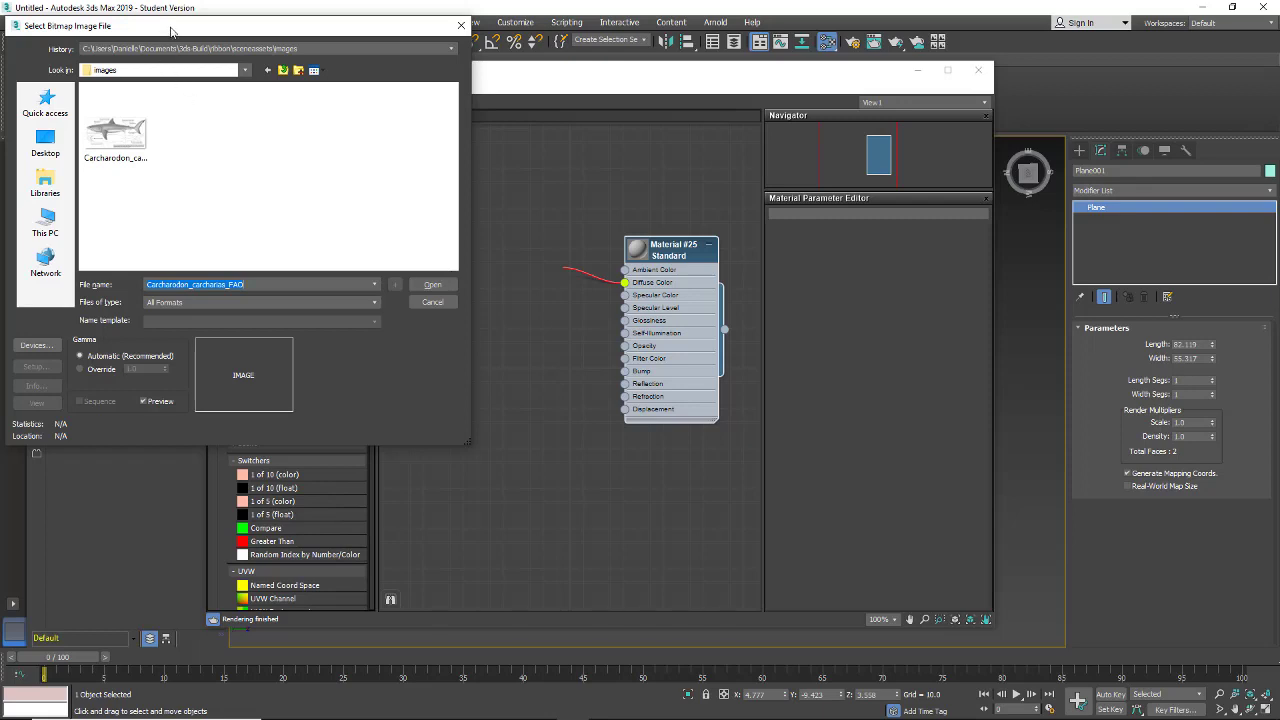
pyautogui.moveTo(171, 32); pyautogui.dragTo(289, 35)
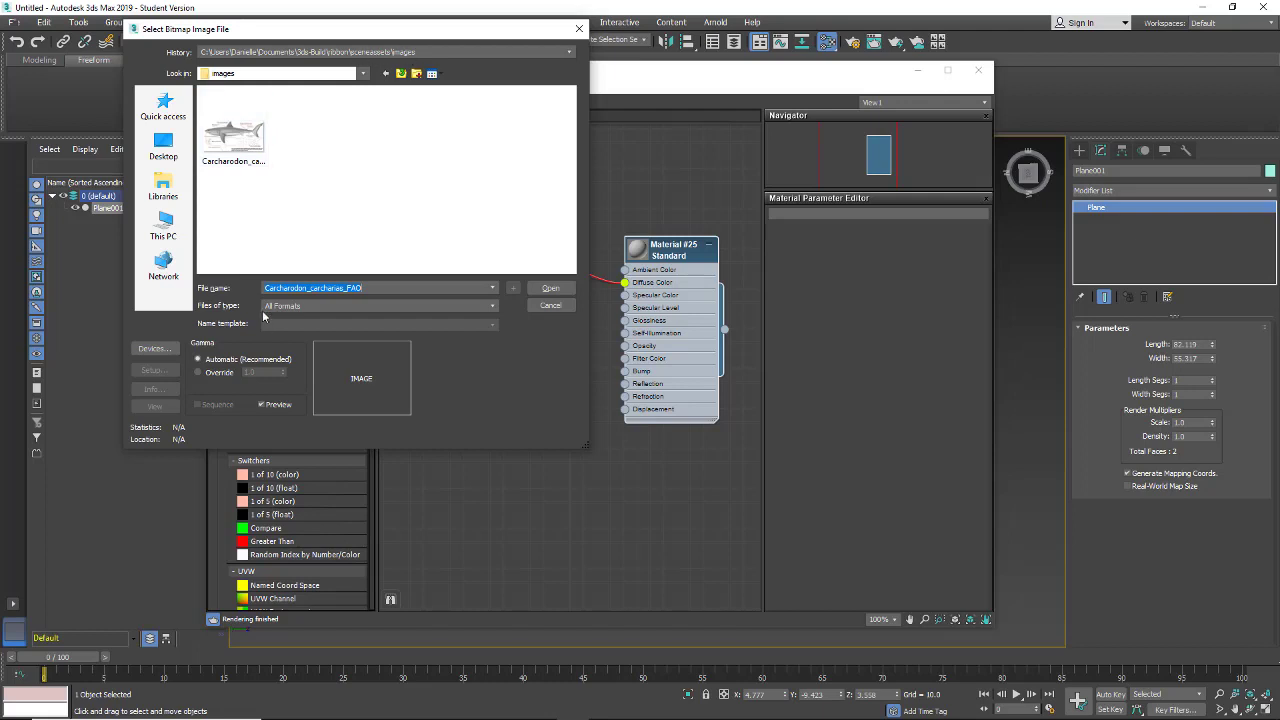
pyautogui.click(550, 288)
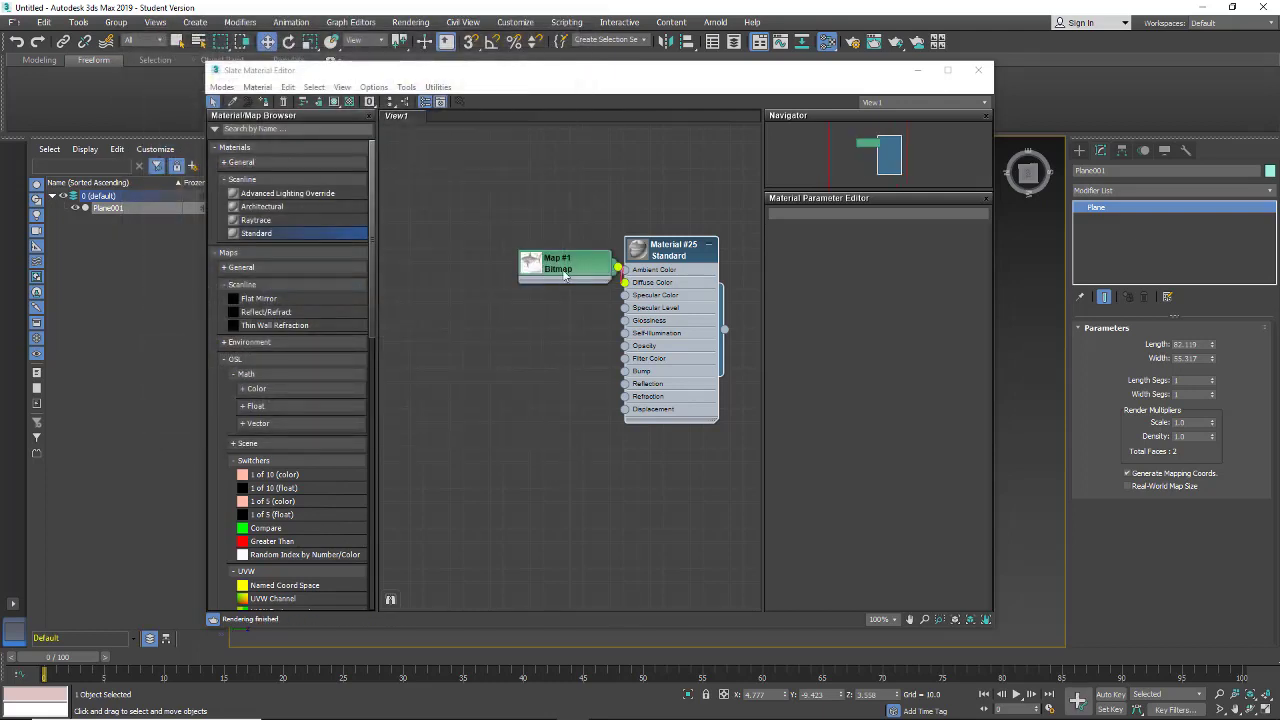
# Step: Turn on shaded display of the shark material in the viewport and assign it to the selected plane
pyautogui.click(677, 257)
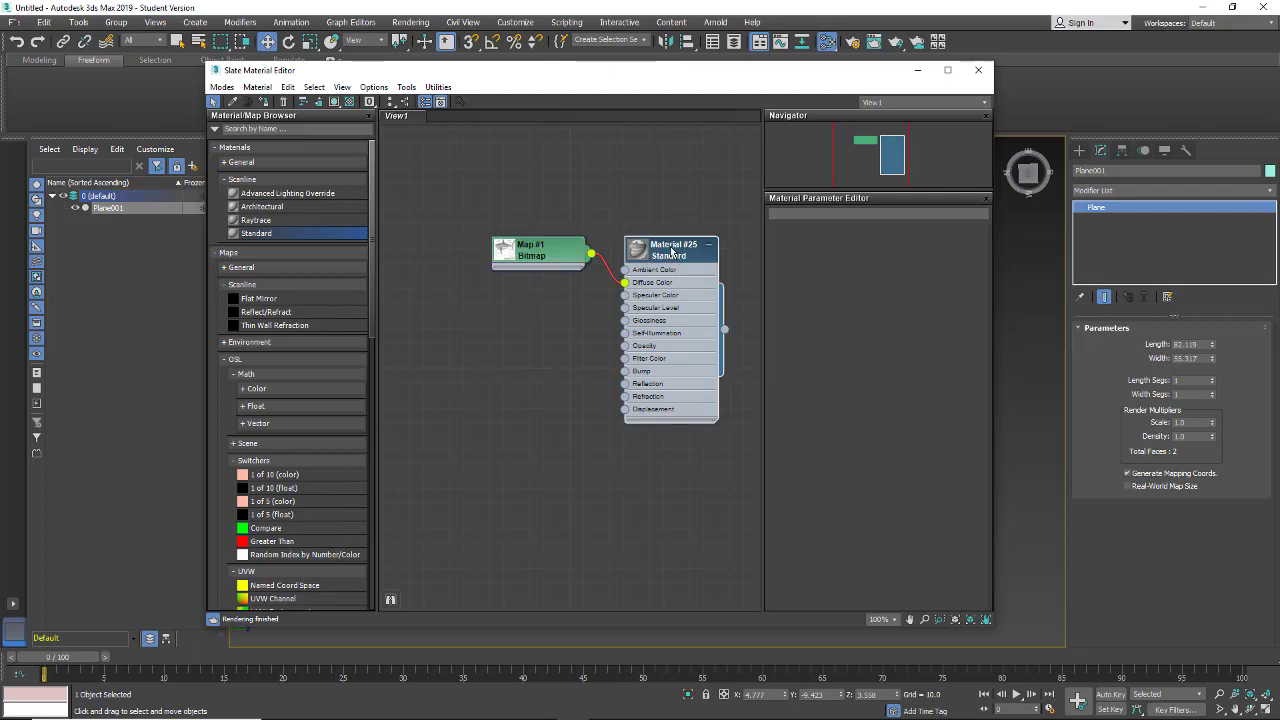
pyautogui.click(335, 103)
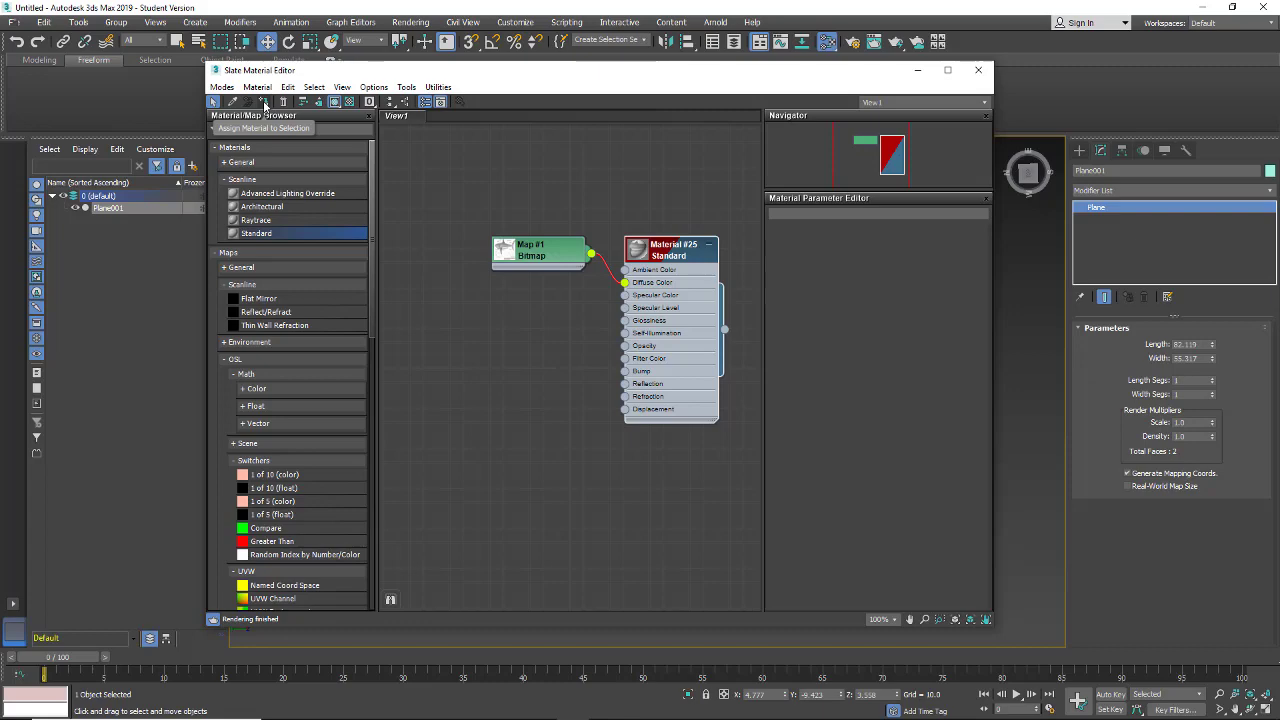
pyautogui.click(265, 103)
pyautogui.moveTo(615, 83); pyautogui.dragTo(531, 508)
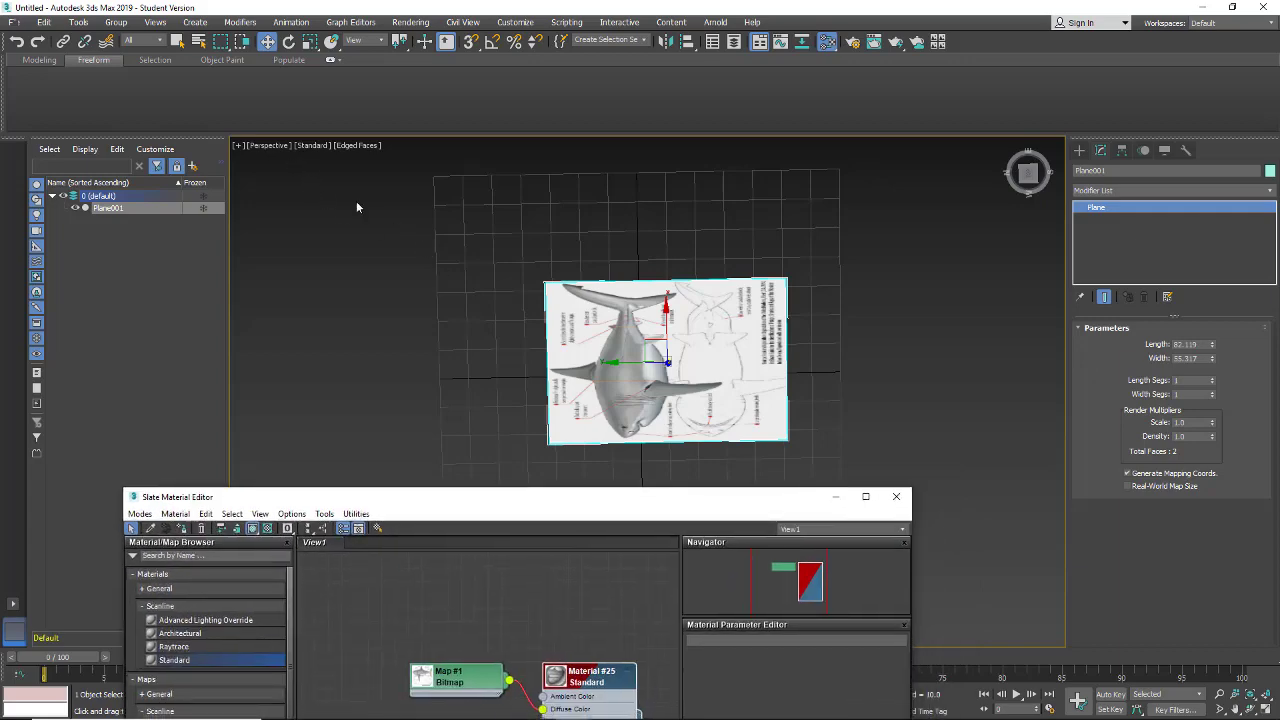
pyautogui.keyDown('alt'); pyautogui.moveTo(502, 397); pyautogui.dragTo(471, 360, button='middle'); pyautogui.keyUp('alt')
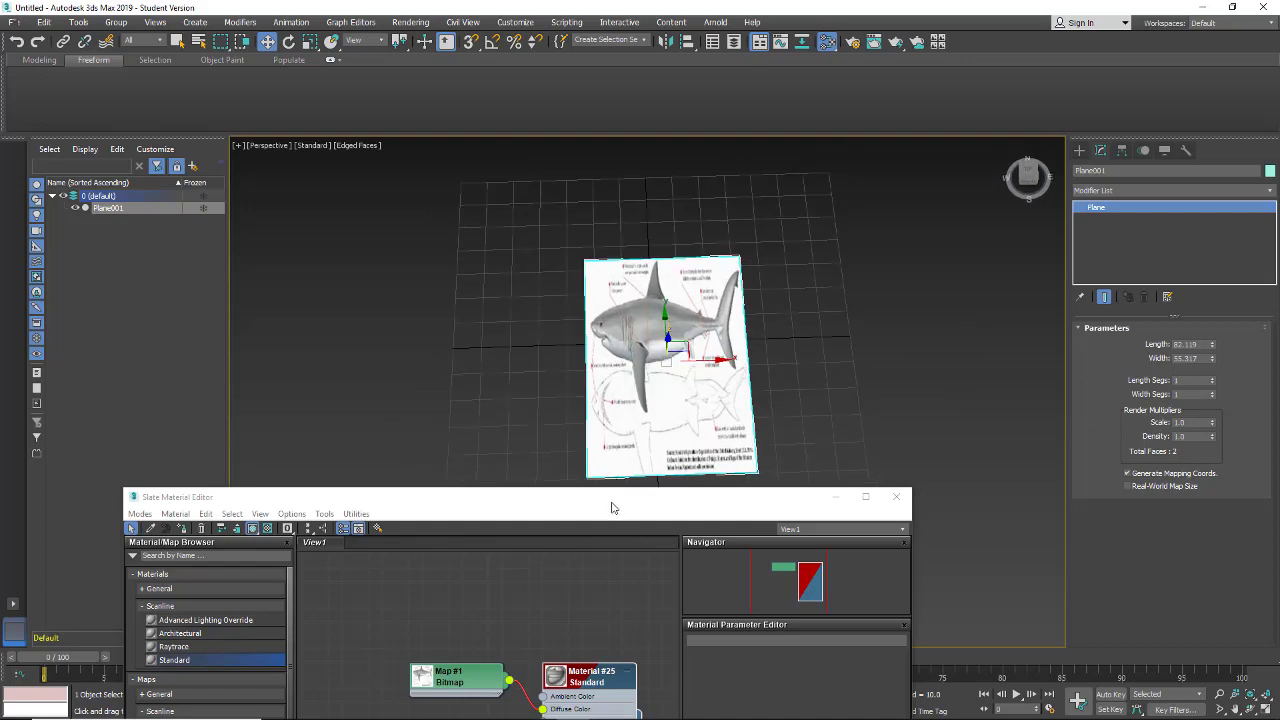
# Step: Scale the shark reference plane to about 55% in Y and about 149% in X to correct the image proportions
pyautogui.moveTo(612, 508); pyautogui.dragTo(279, 247)
pyautogui.click(309, 42)
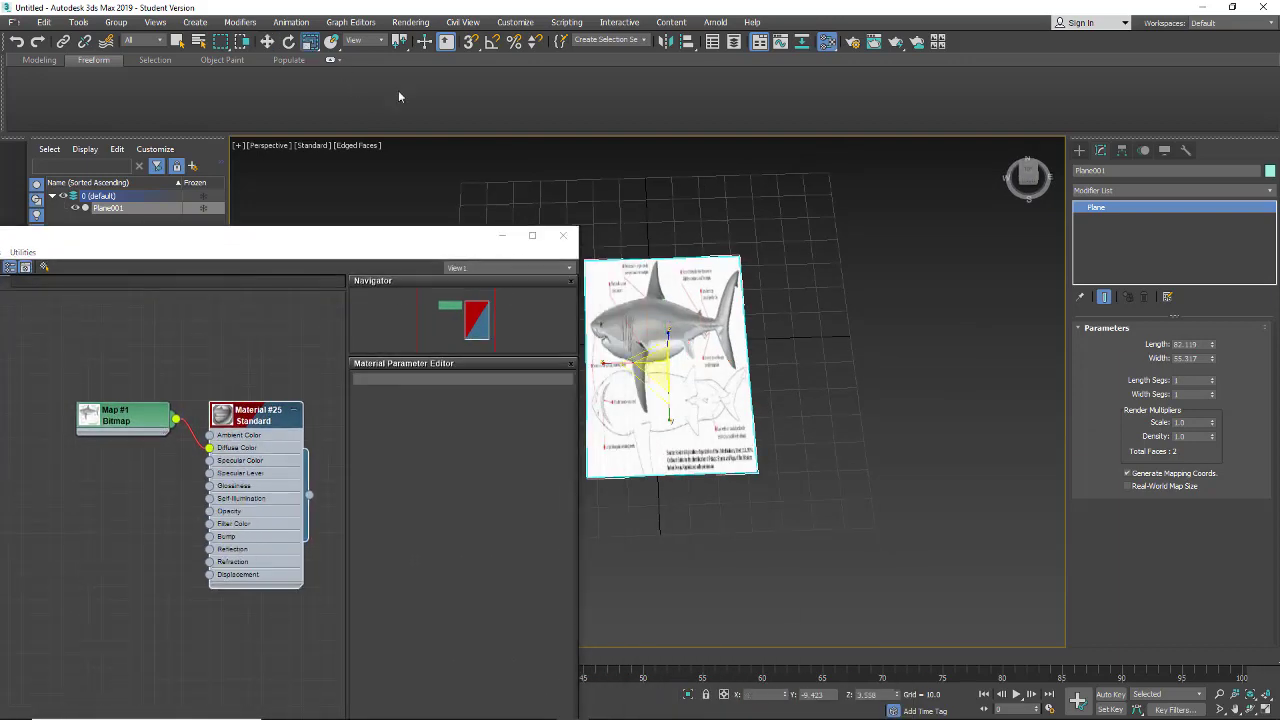
pyautogui.moveTo(664, 410); pyautogui.dragTo(662, 381)
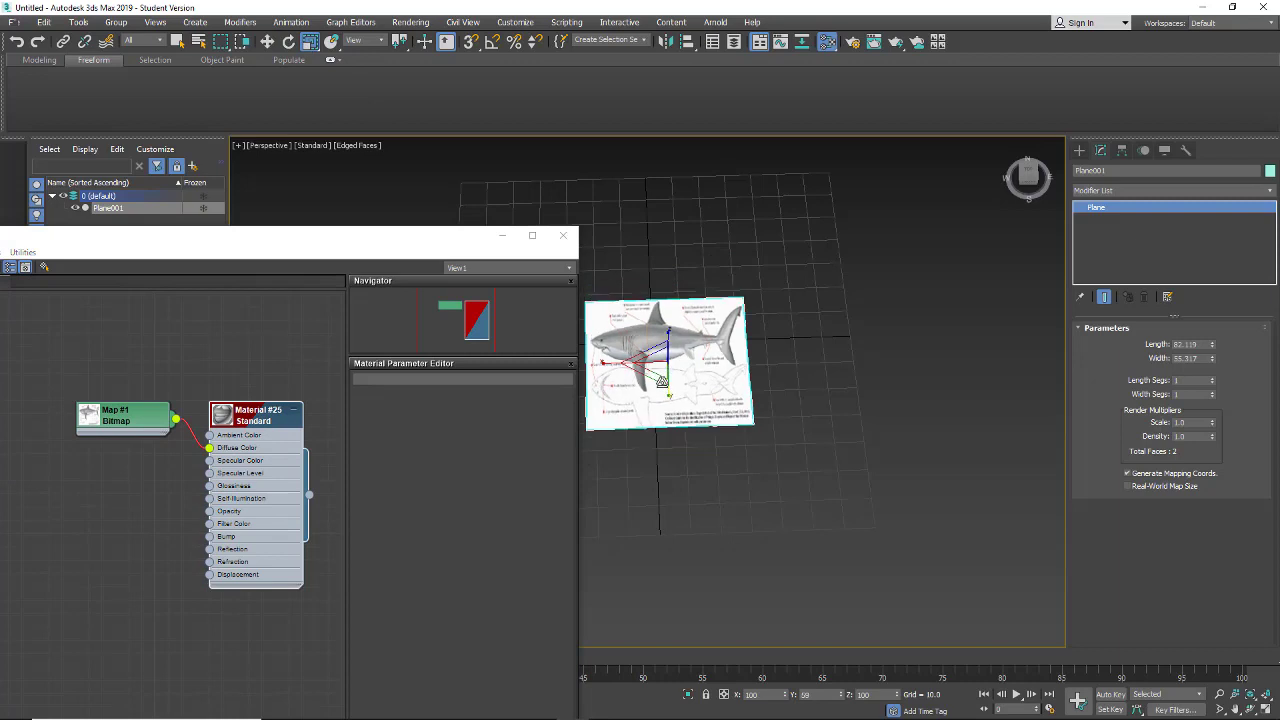
pyautogui.scroll(5, 662, 381)
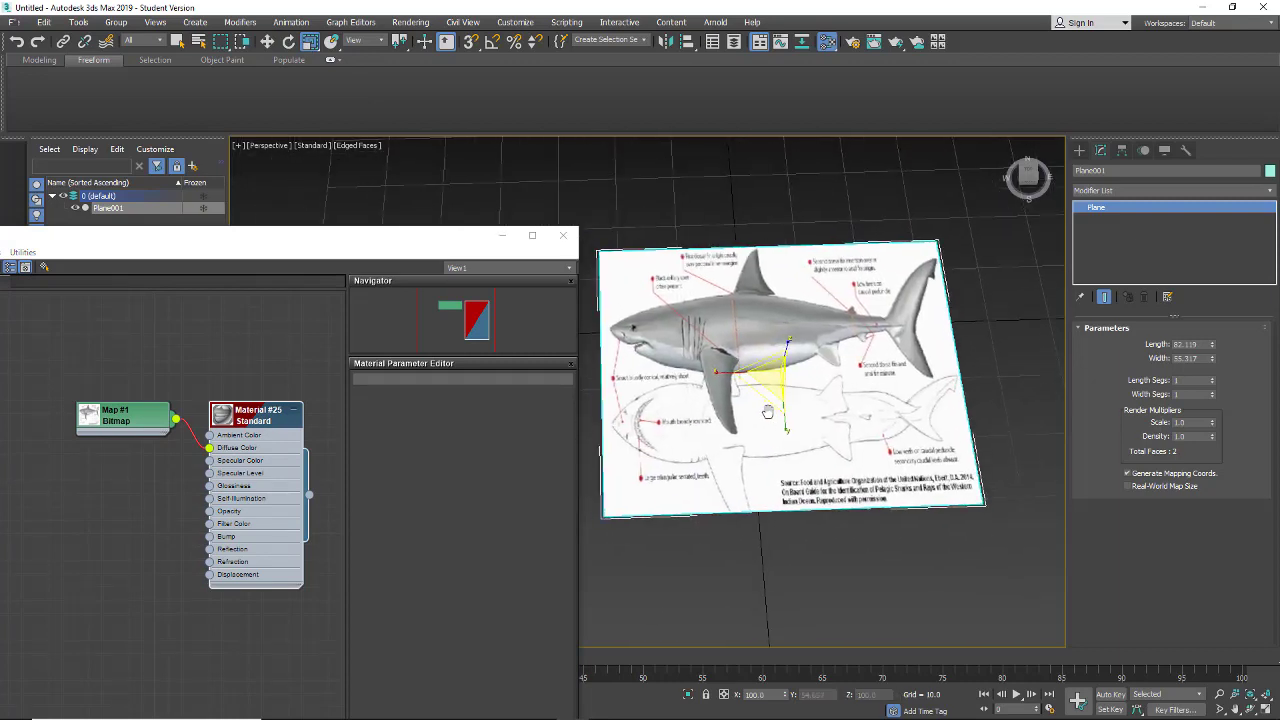
pyautogui.moveTo(732, 373); pyautogui.dragTo(703, 374)
pyautogui.moveTo(731, 398); pyautogui.dragTo(774, 396, button='middle')
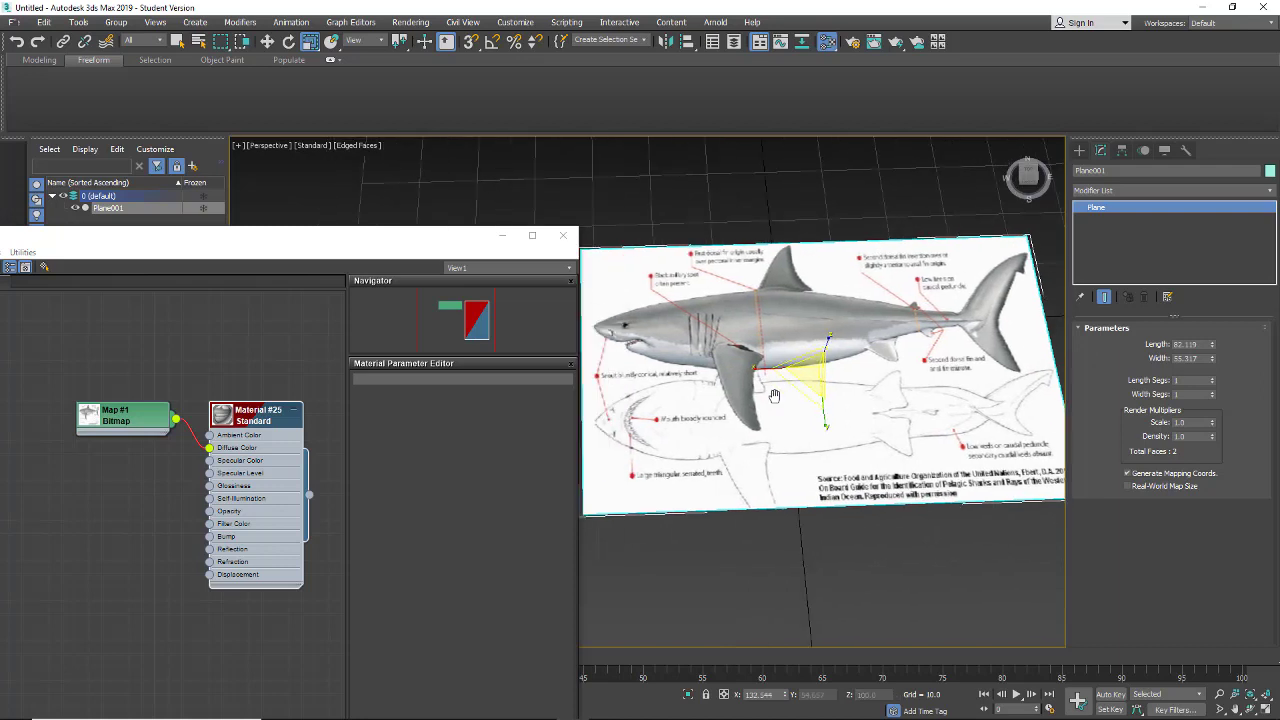
pyautogui.scroll(-3, 774, 396)
pyautogui.scroll(2, 757, 407)
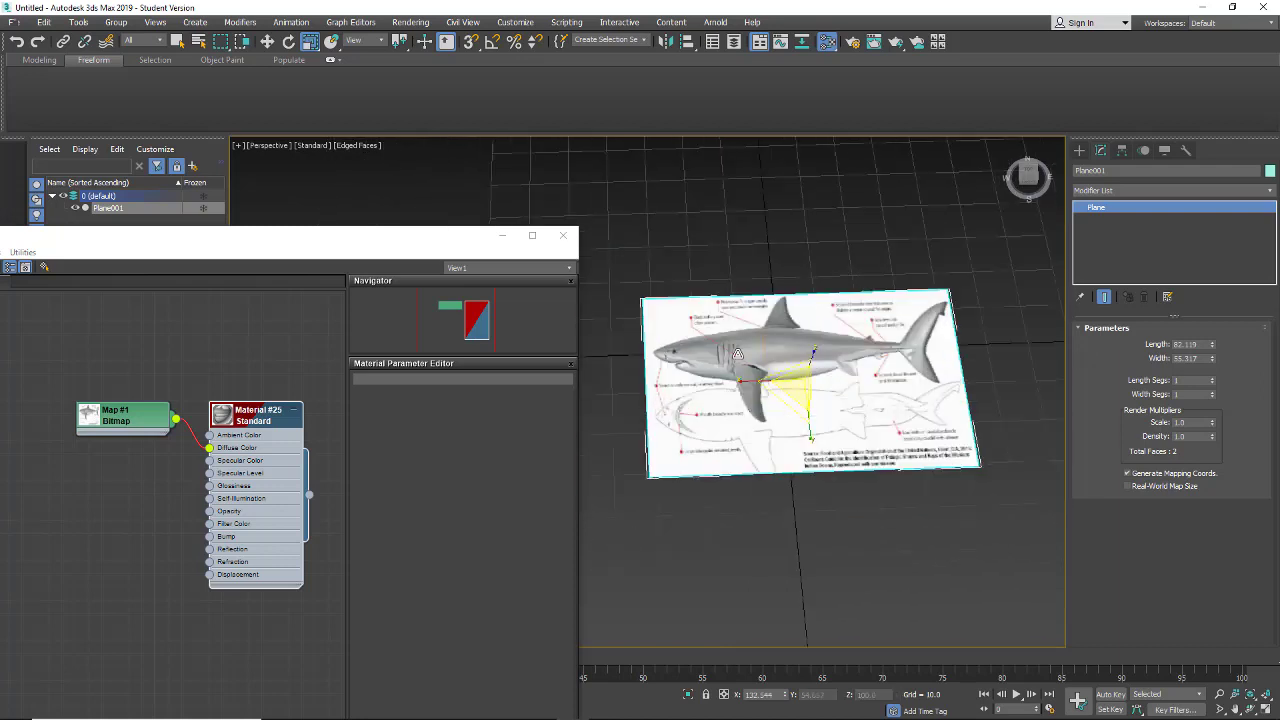
pyautogui.moveTo(737, 384)
pyautogui.mouseDown()
pyautogui.moveTo(748, 380)
pyautogui.moveTo(736, 381)
pyautogui.mouseUp()
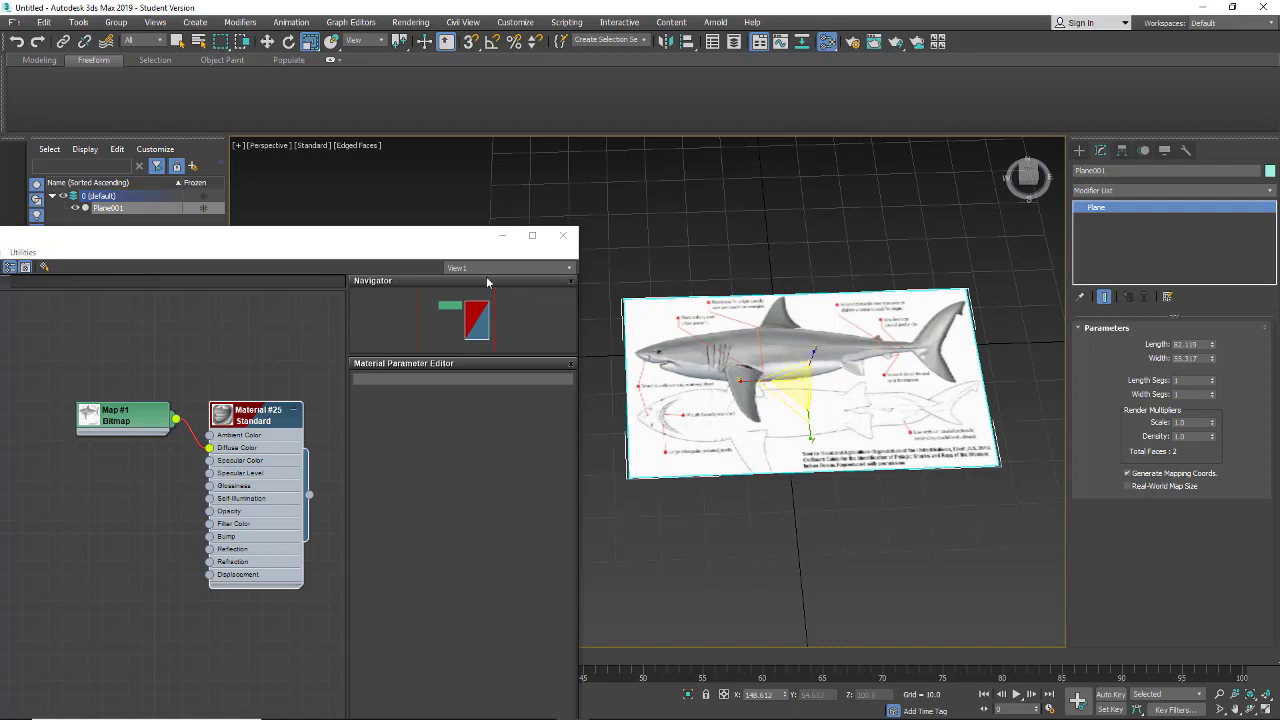
# Step: Reposition the Slate Material Editor to check the shark image beside it, then close the editor
pyautogui.moveTo(398, 241); pyautogui.dragTo(364, 347)
pyautogui.scroll(3, 631, 338)
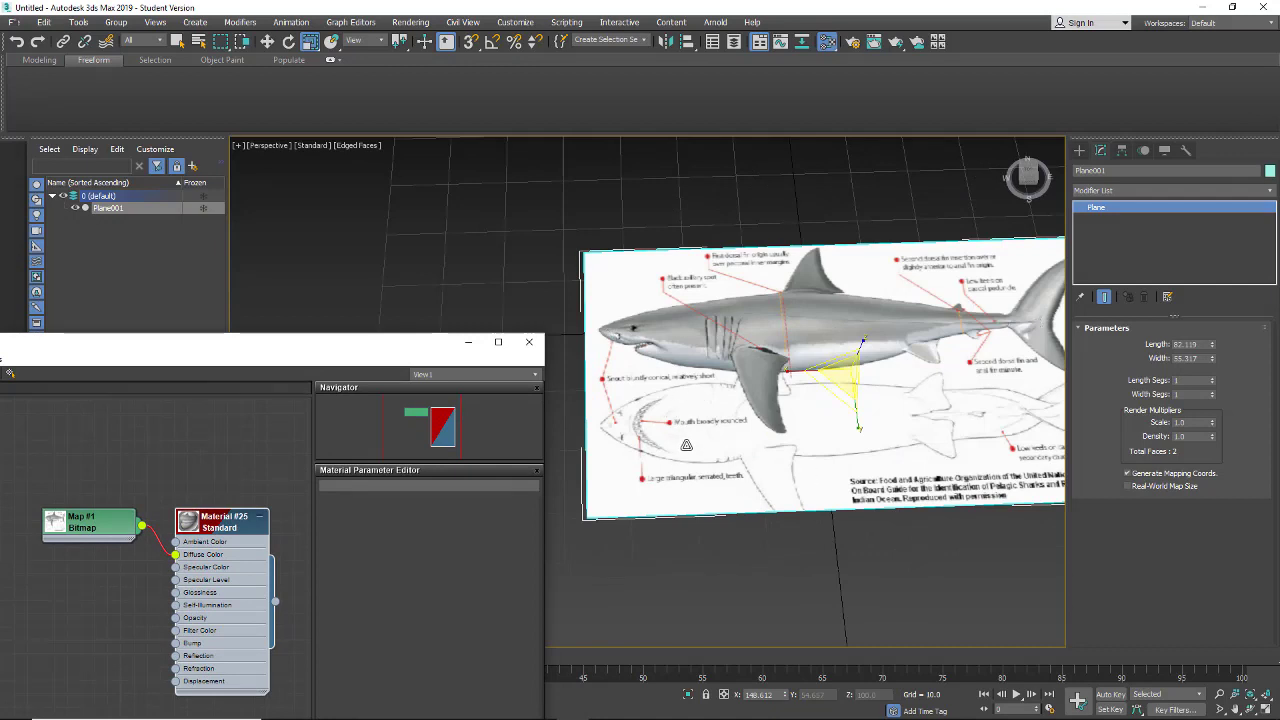
pyautogui.moveTo(353, 355); pyautogui.dragTo(322, 270)
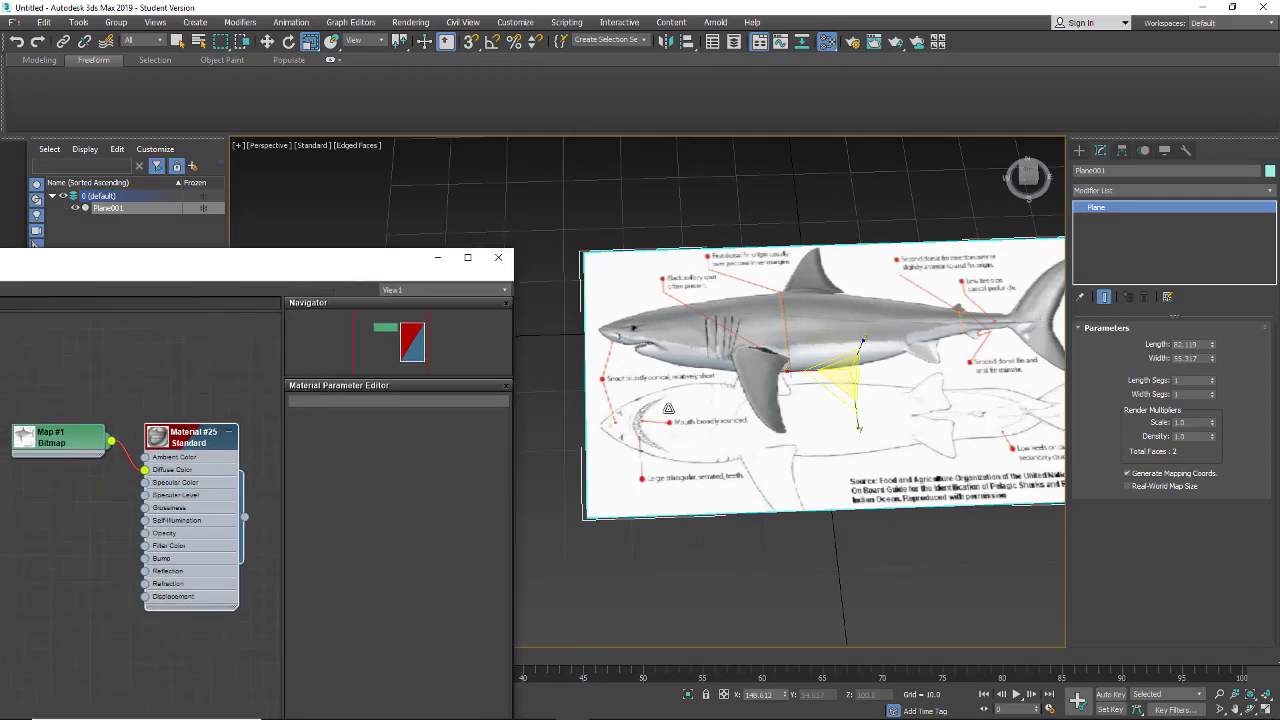
pyautogui.click(498, 257)
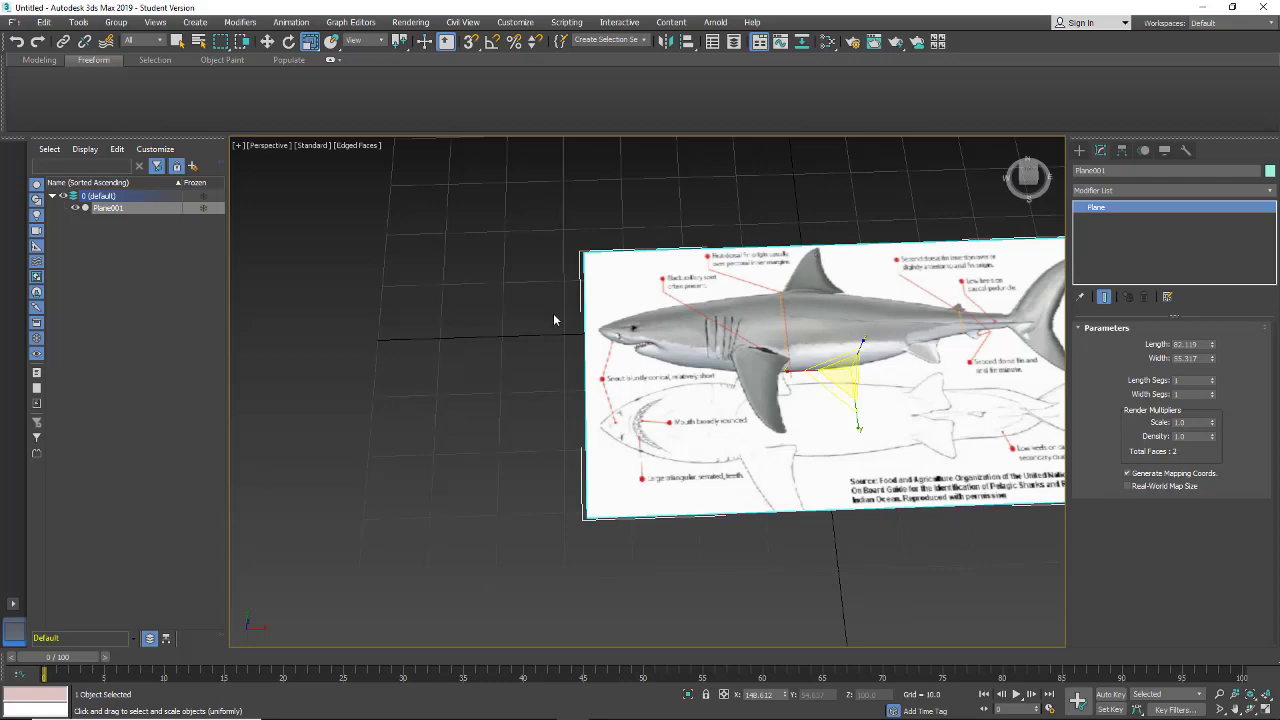
# Step: With angle snap on, rotate a copy of the shark plane 90 degrees about X to stand upright and name it left_ref
pyautogui.moveTo(518, 410)
pyautogui.keyDown('alt'); pyautogui.mouseDown(button='middle')
pyautogui.moveTo(628, 374)
pyautogui.moveTo(508, 354)
pyautogui.moveTo(466, 426)
pyautogui.moveTo(530, 410)
pyautogui.mouseUp(button='middle'); pyautogui.keyUp('alt')
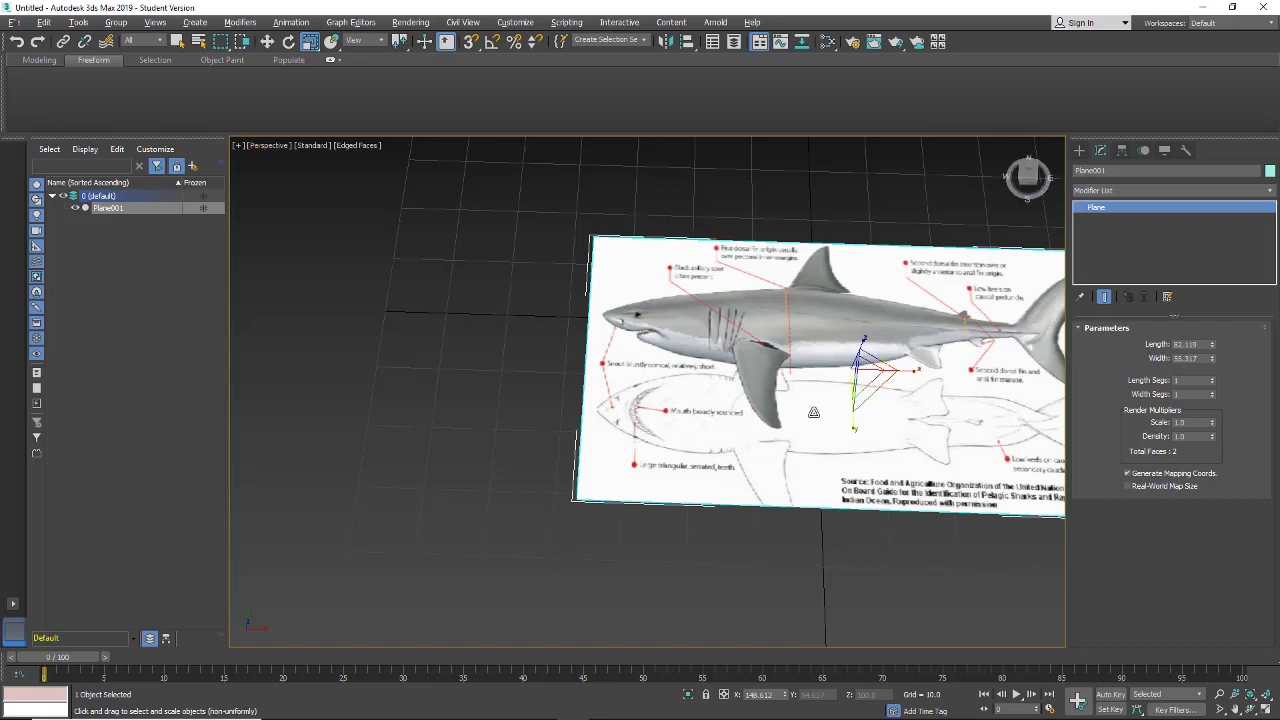
pyautogui.press('e')
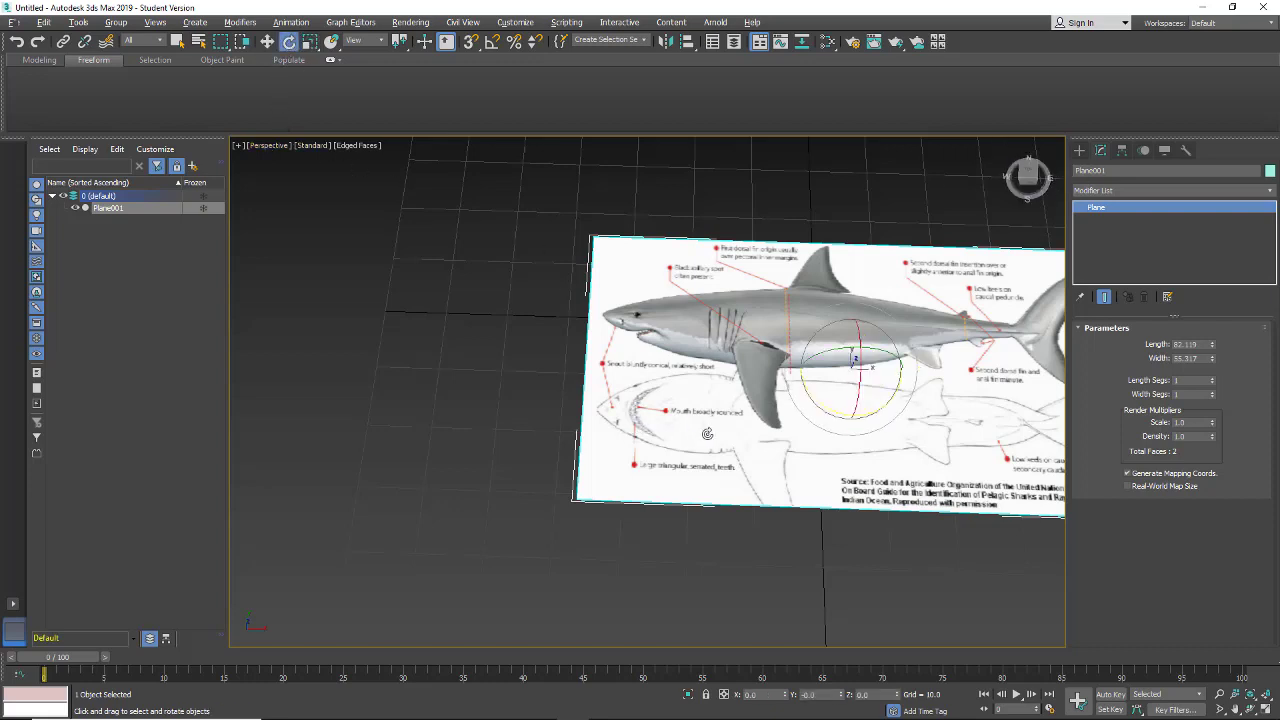
pyautogui.click(492, 41)
pyautogui.keyDown('alt'); pyautogui.moveTo(870, 556); pyautogui.dragTo(759, 520, button='middle'); pyautogui.keyUp('alt')
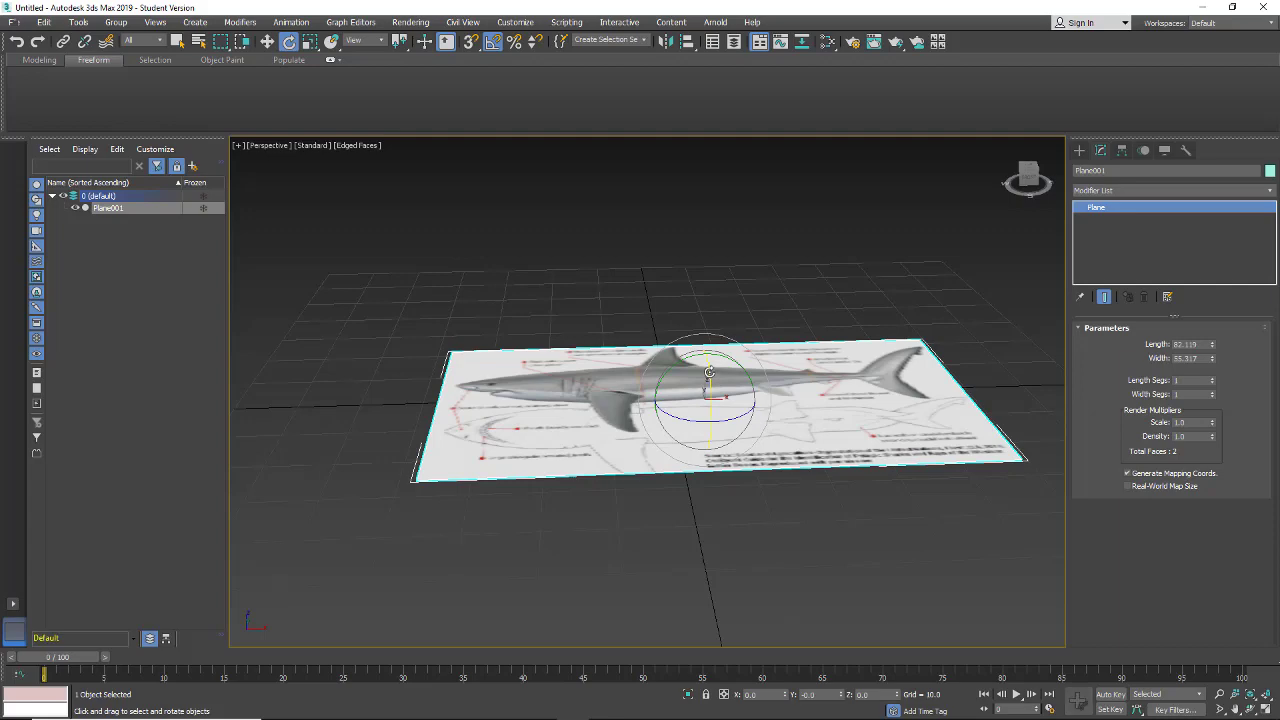
pyautogui.keyDown('shift'); pyautogui.moveTo(709, 374); pyautogui.dragTo(709, 433); pyautogui.keyUp('shift')
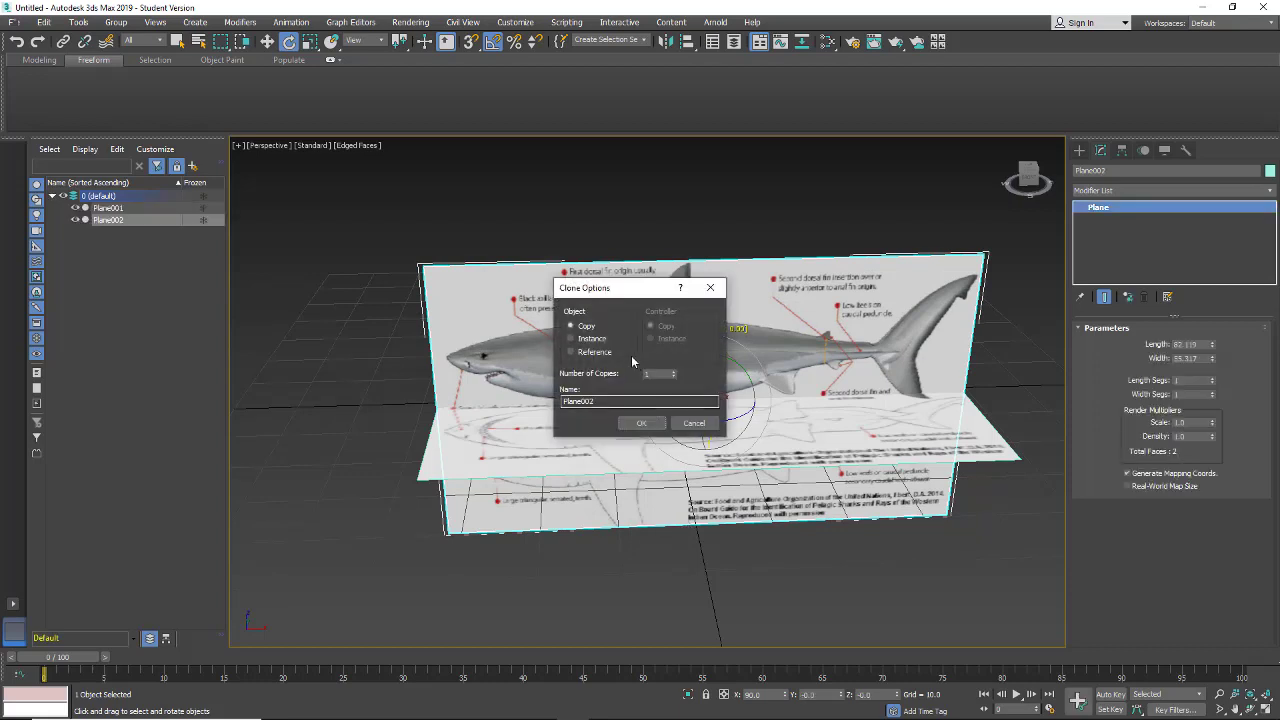
pyautogui.moveTo(618, 401); pyautogui.dragTo(565, 399)
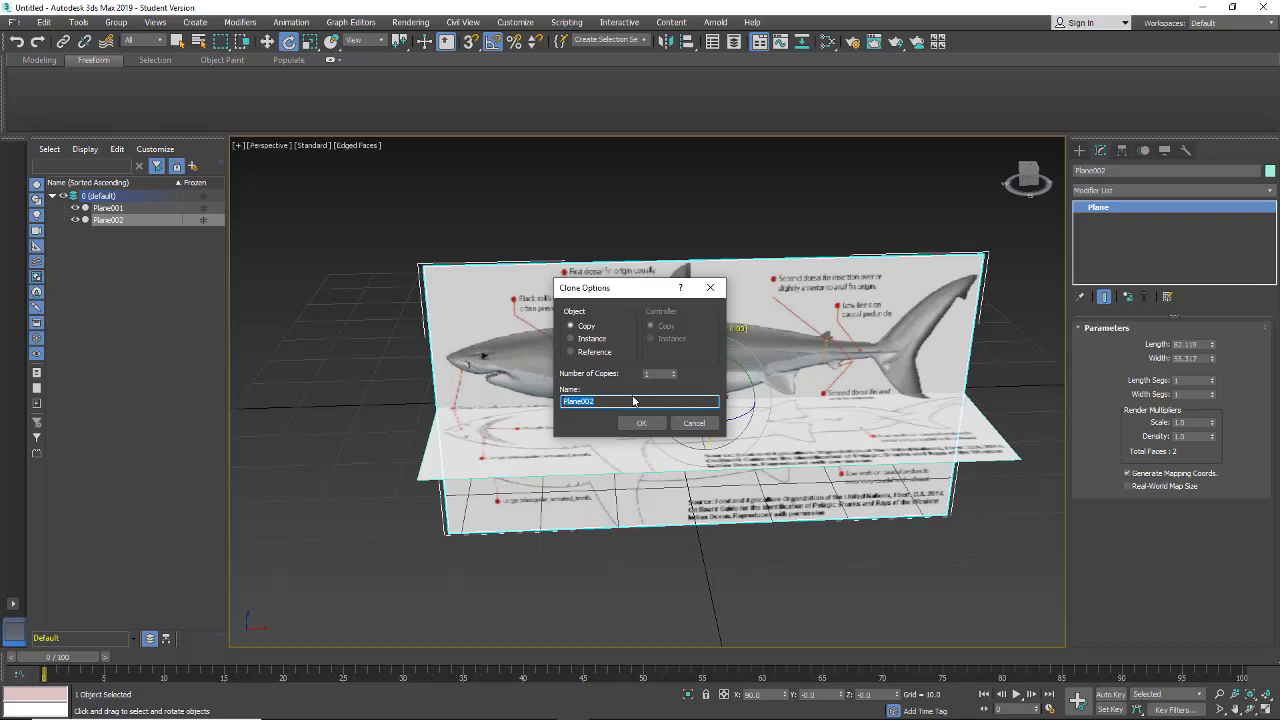
pyautogui.write('left_ref')
pyautogui.click(638, 424)
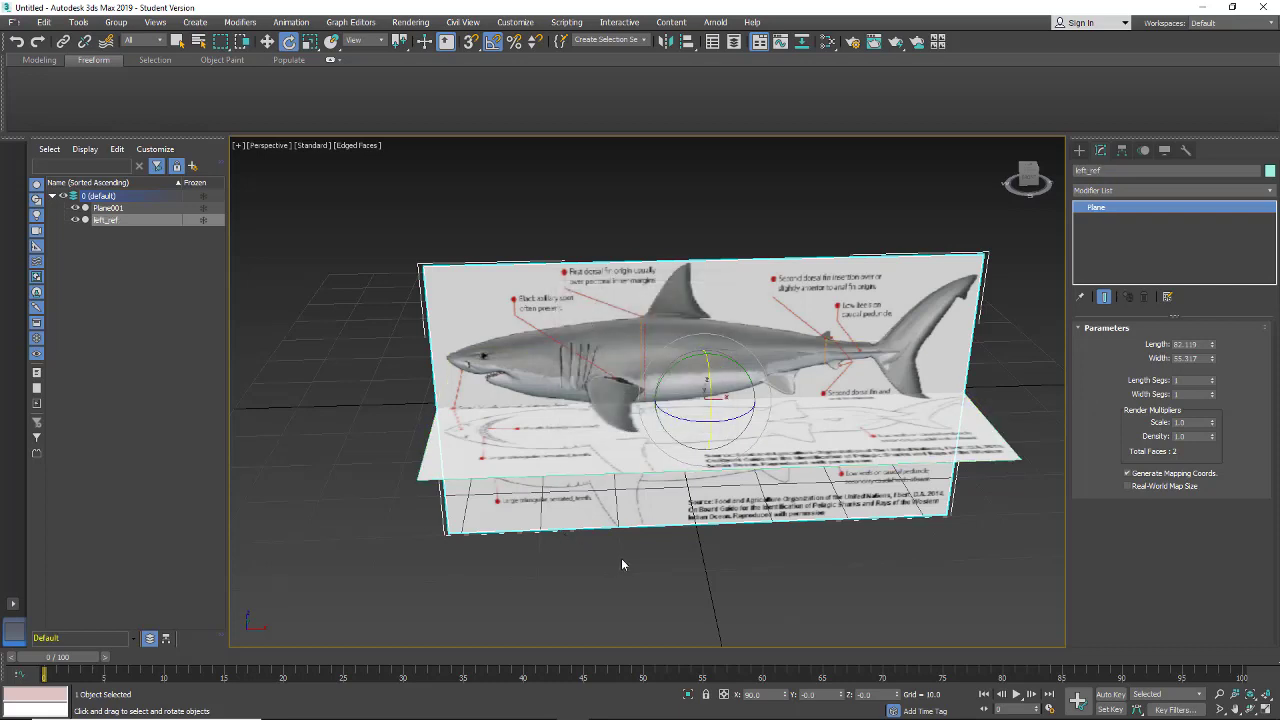
# Step: Rename the horizontal shark plane as bottom ref and deselect it
pyautogui.keyDown('alt'); pyautogui.moveTo(621, 565); pyautogui.dragTo(621, 465, button='middle'); pyautogui.keyUp('alt')
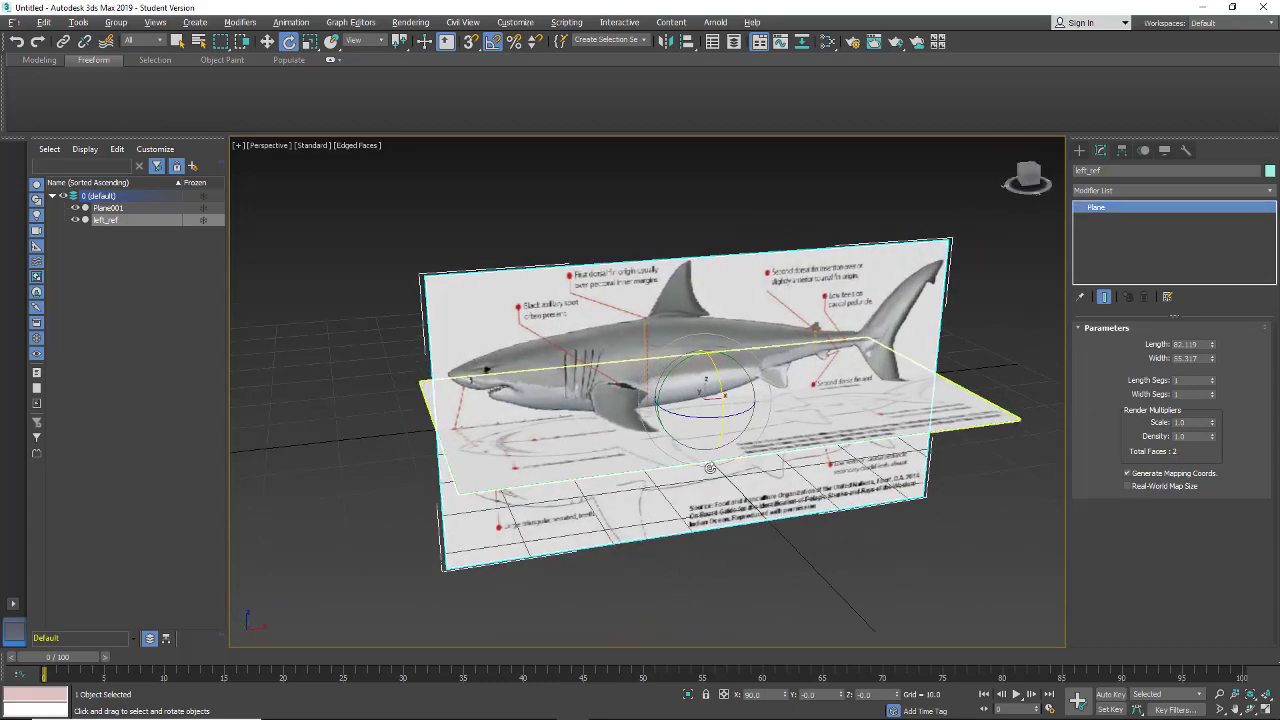
pyautogui.click(523, 473)
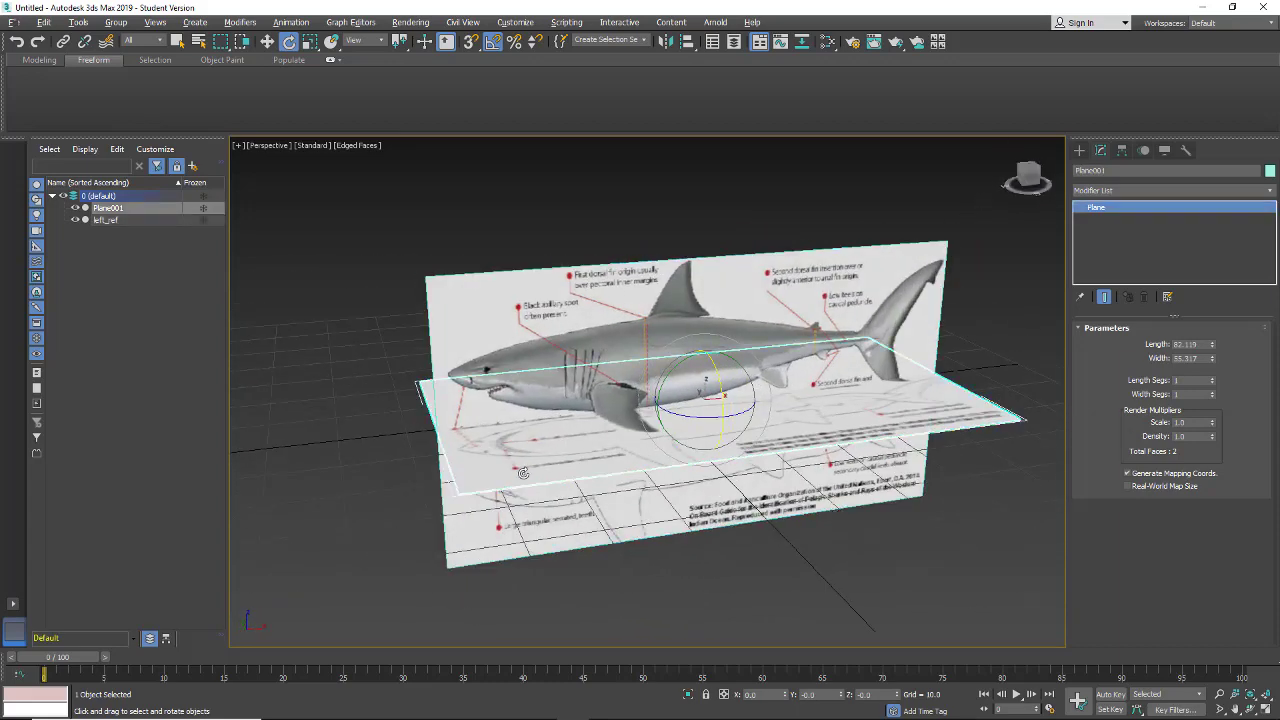
pyautogui.click(1107, 171)
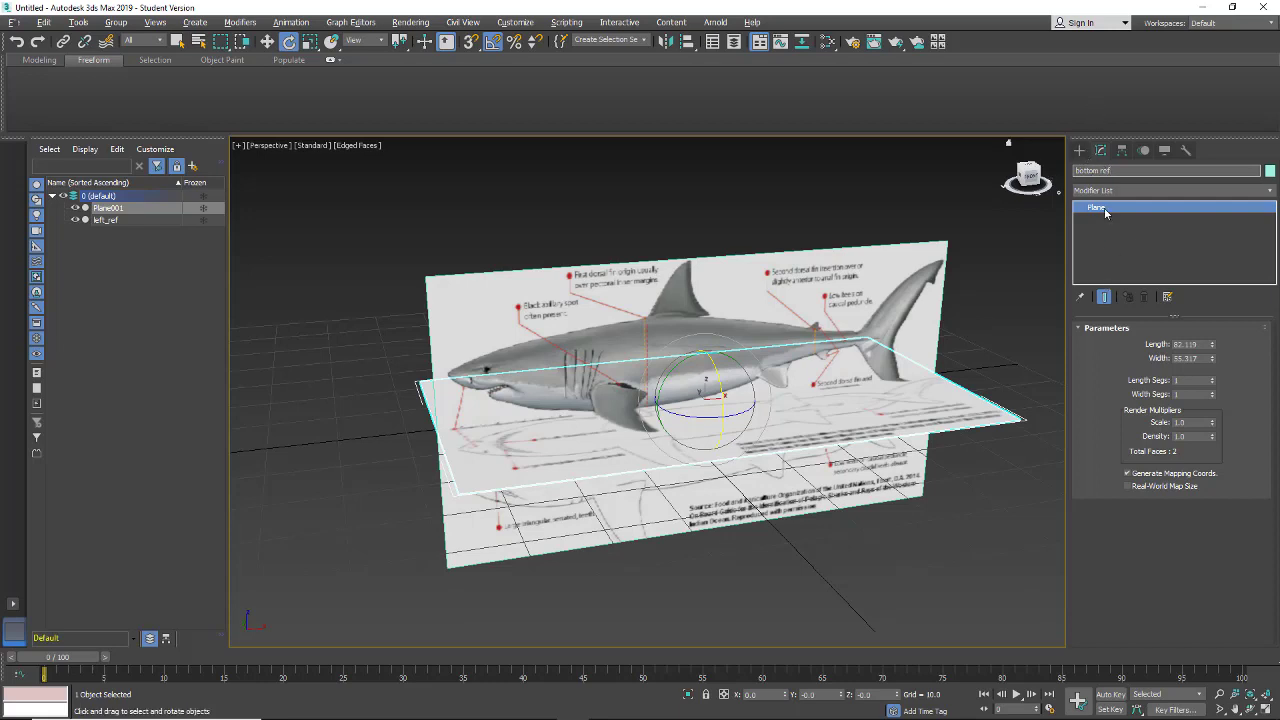
pyautogui.click(760, 538)
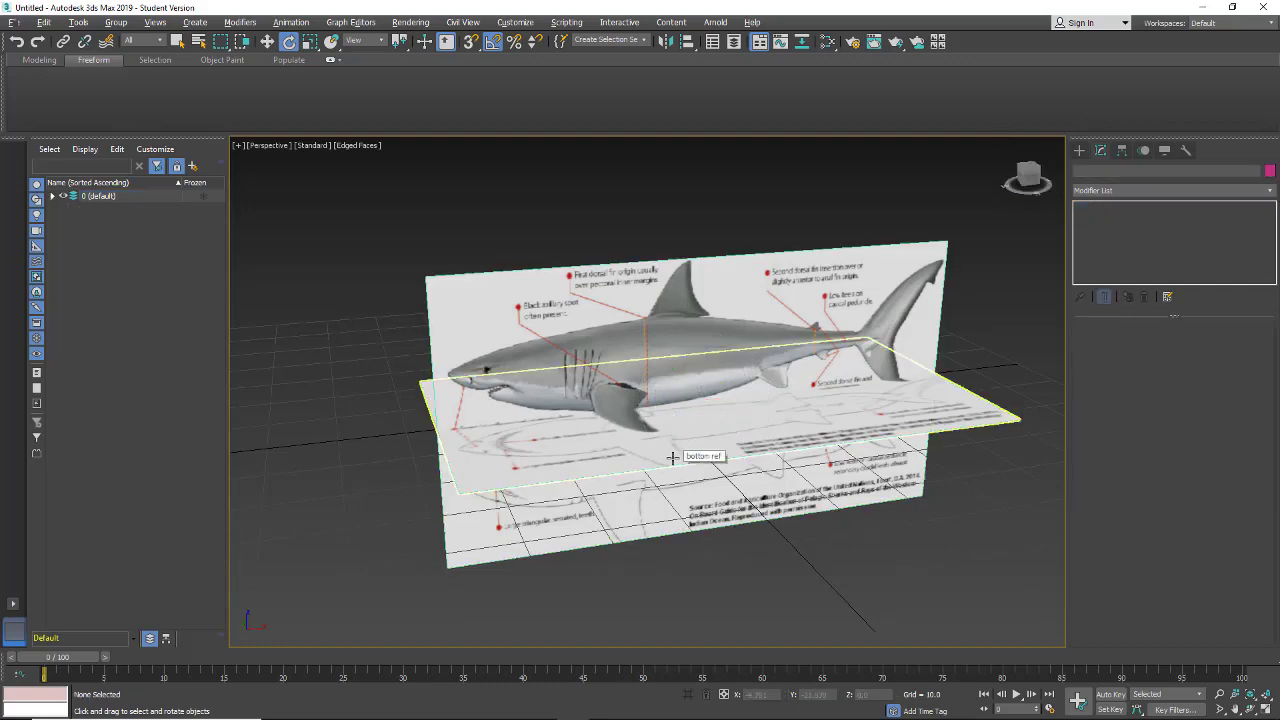
# Step: Move the bottom ref plane along Y so the shark's underside drawing is centred on the upright reference plane
pyautogui.keyDown('alt'); pyautogui.moveTo(673, 457); pyautogui.dragTo(710, 608, button='middle'); pyautogui.keyUp('alt')
pyautogui.click(573, 478)
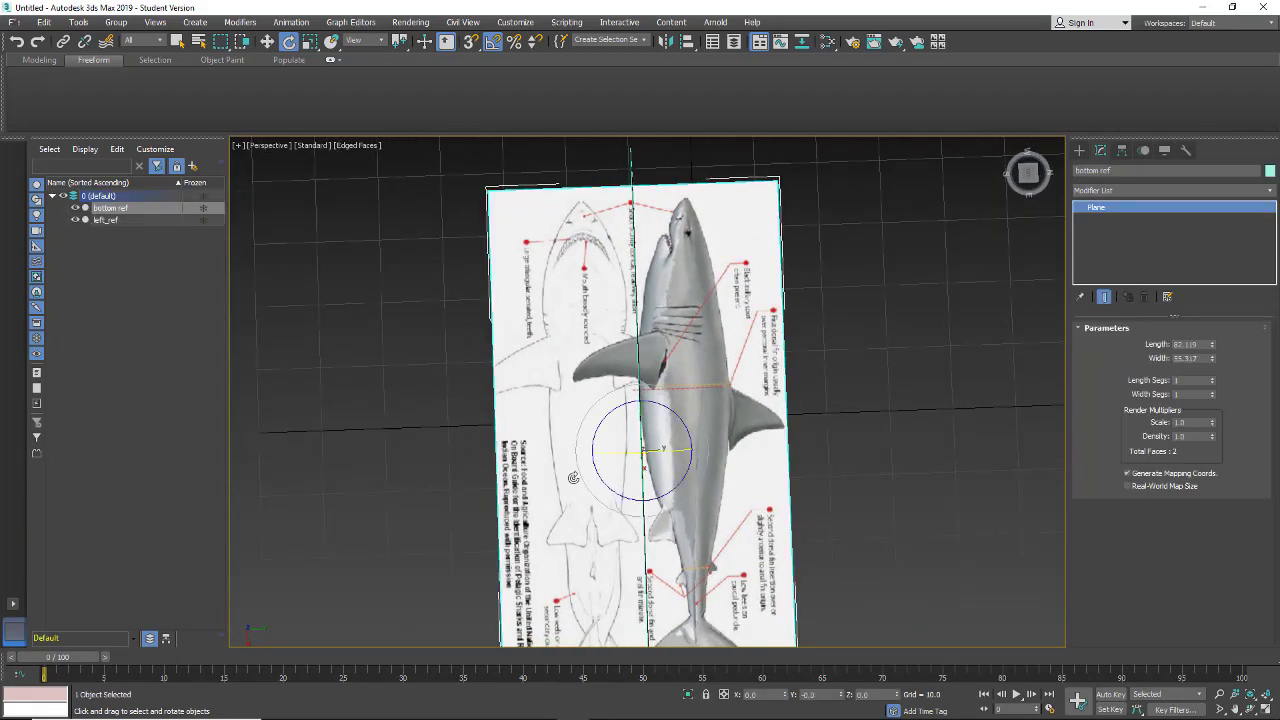
pyautogui.click(267, 41)
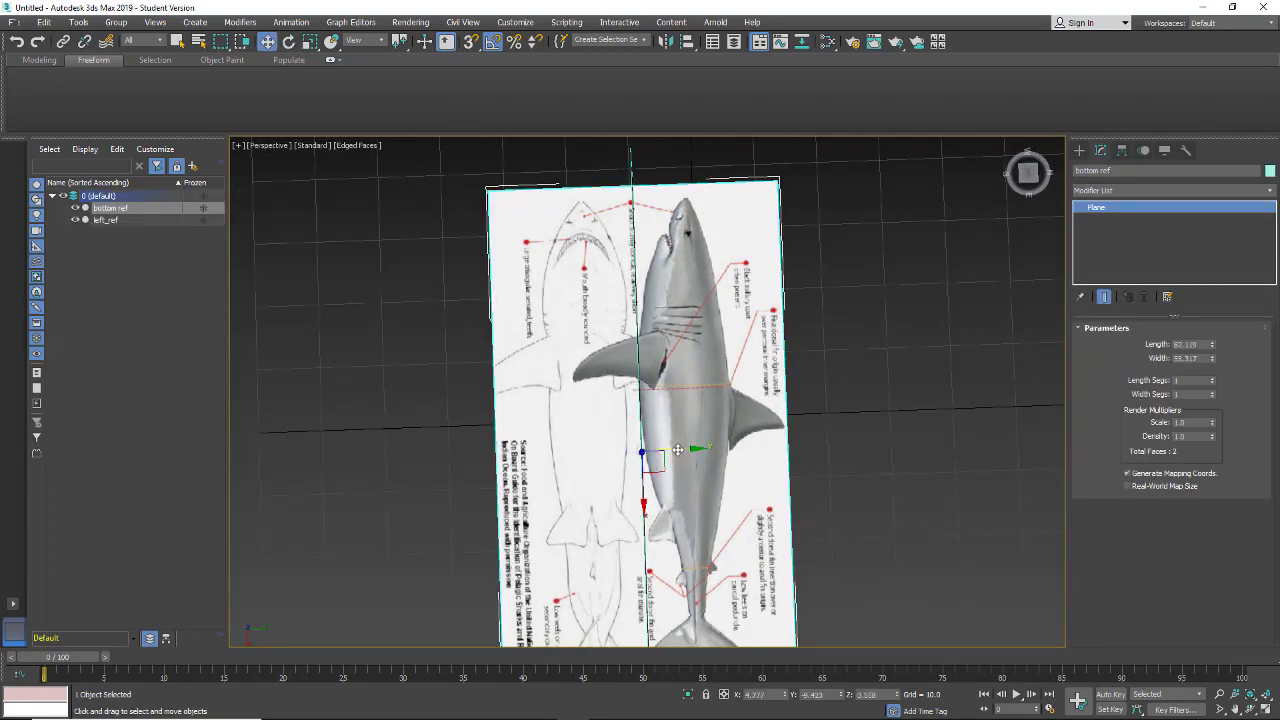
pyautogui.moveTo(679, 450); pyautogui.dragTo(732, 437)
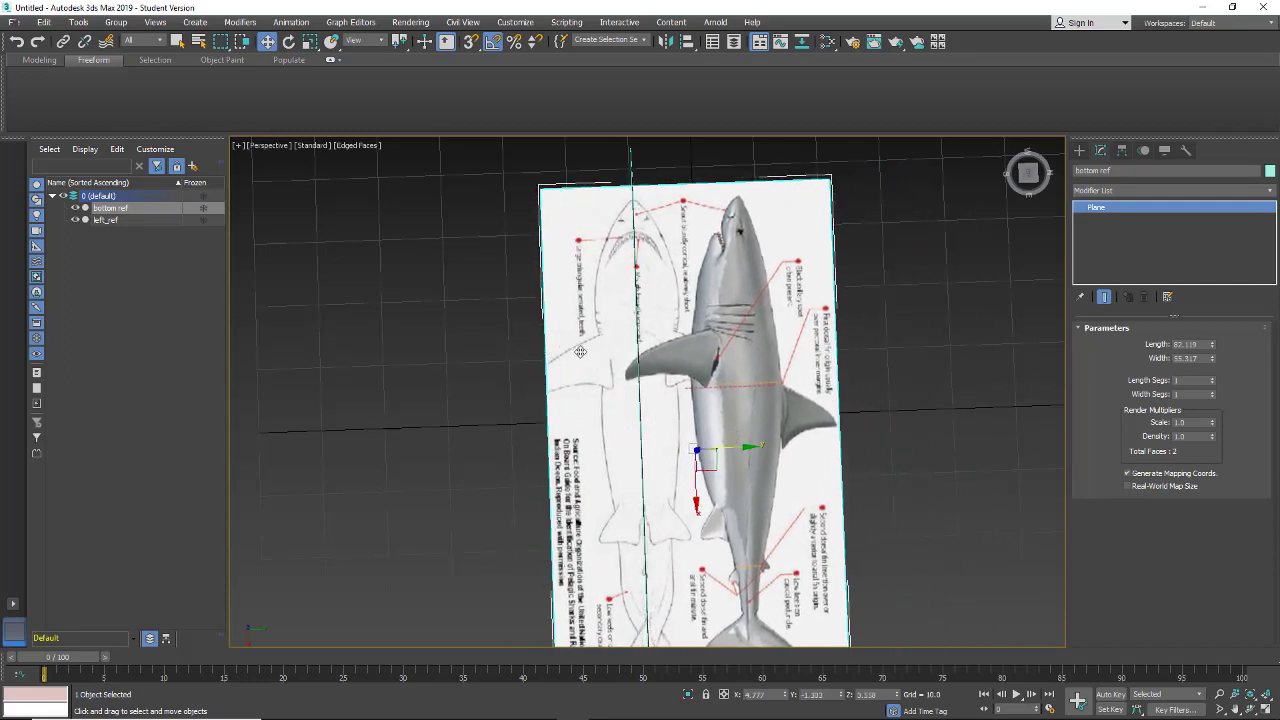
pyautogui.moveTo(474, 490)
pyautogui.keyDown('alt'); pyautogui.mouseDown(button='middle')
pyautogui.moveTo(570, 403)
pyautogui.moveTo(580, 376)
pyautogui.moveTo(585, 392)
pyautogui.moveTo(469, 476)
pyautogui.mouseUp(button='middle'); pyautogui.keyUp('alt')
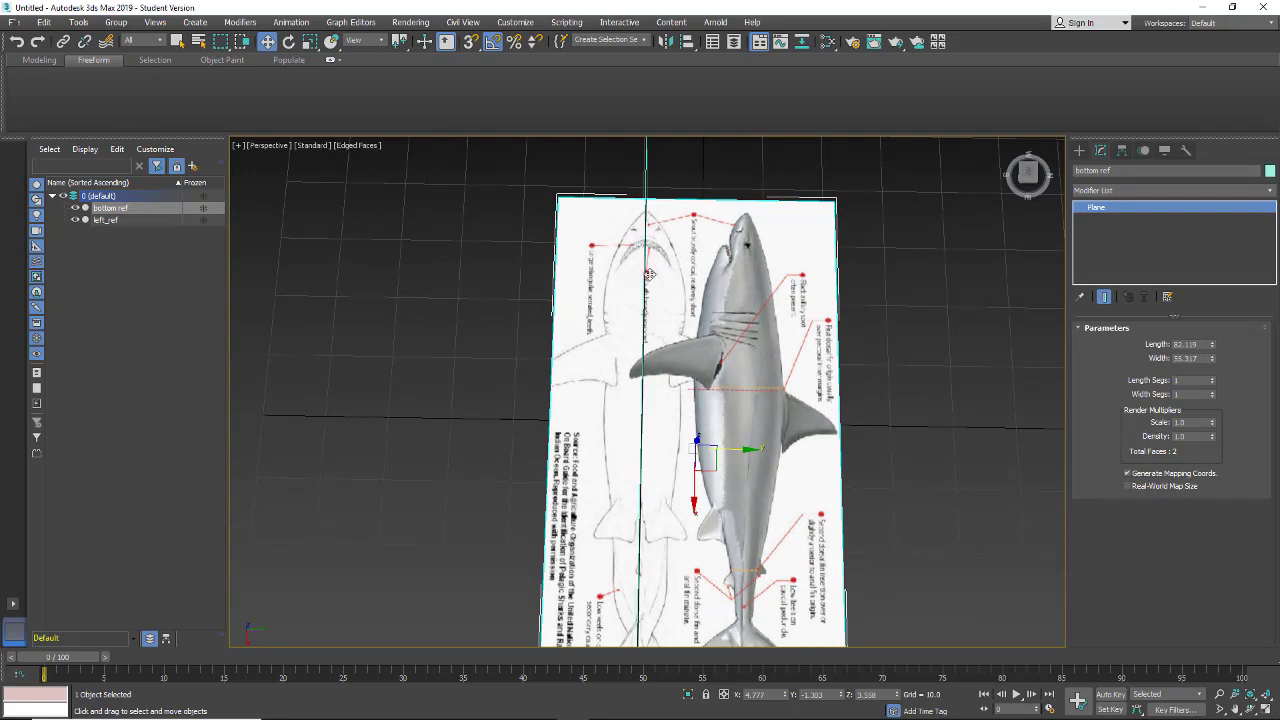
pyautogui.keyDown('alt'); pyautogui.moveTo(763, 445); pyautogui.dragTo(696, 456, button='middle'); pyautogui.keyUp('alt')
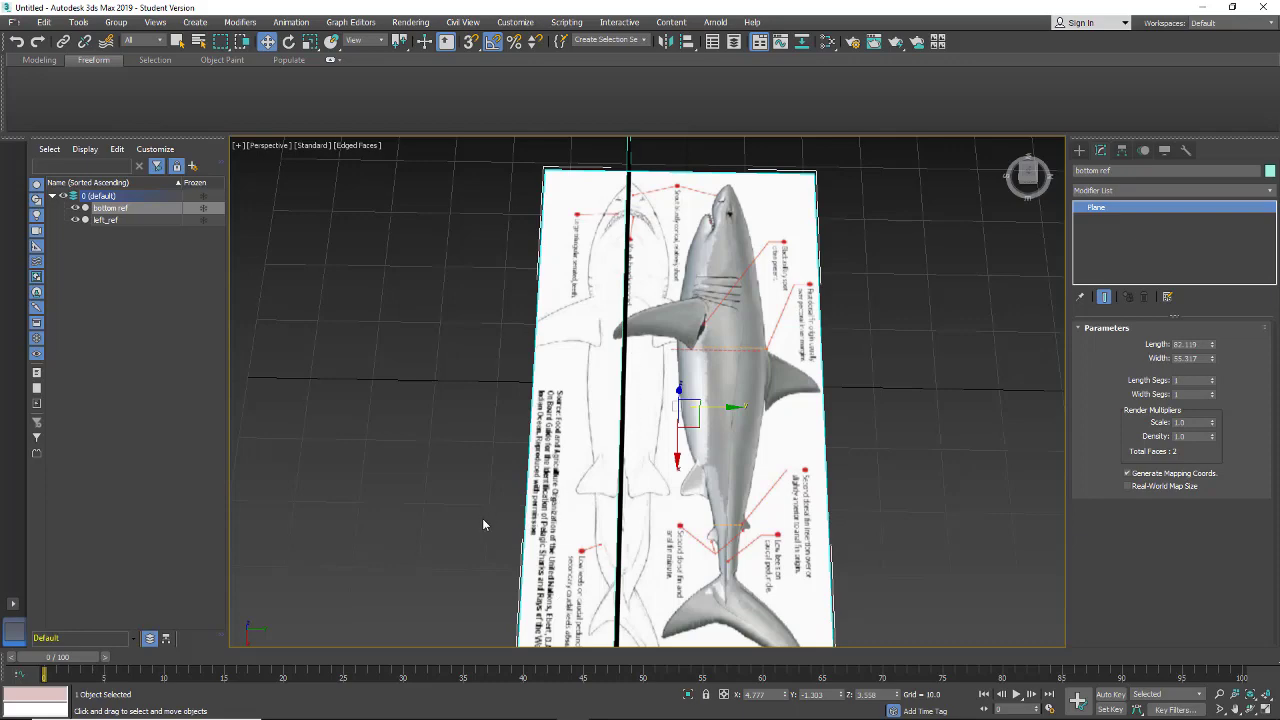
# Step: Convert the bottom ref plane to an Editable Poly
pyautogui.keyDown('alt'); pyautogui.moveTo(482, 524); pyautogui.dragTo(586, 472, button='middle'); pyautogui.keyUp('alt')
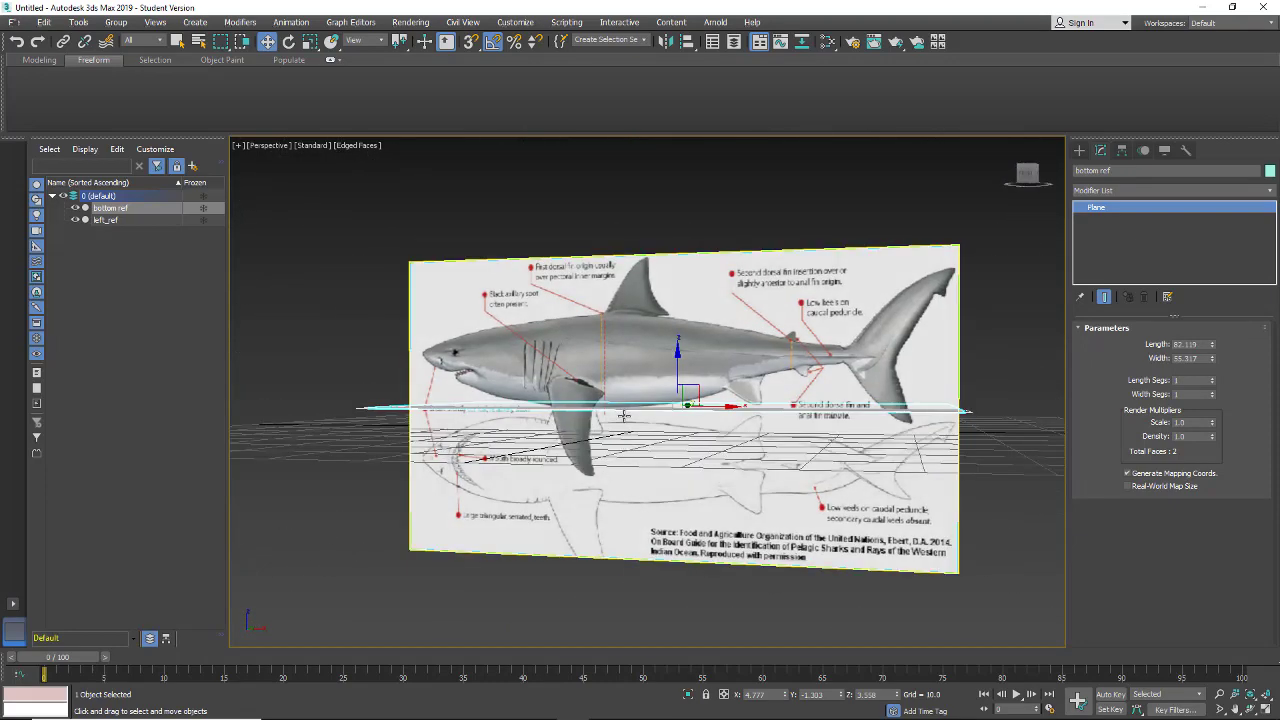
pyautogui.keyDown('alt'); pyautogui.moveTo(709, 461); pyautogui.dragTo(682, 364, button='middle'); pyautogui.keyUp('alt')
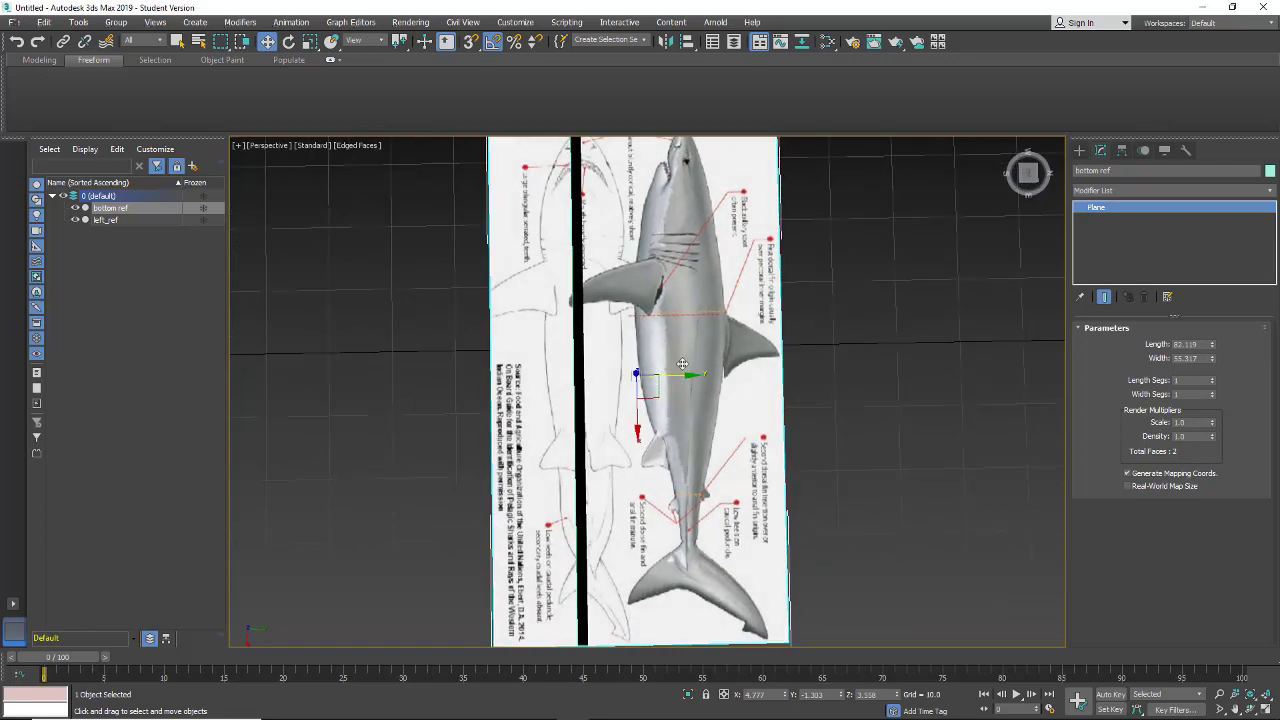
pyautogui.rightClick(682, 364)
pyautogui.moveTo(720, 494)
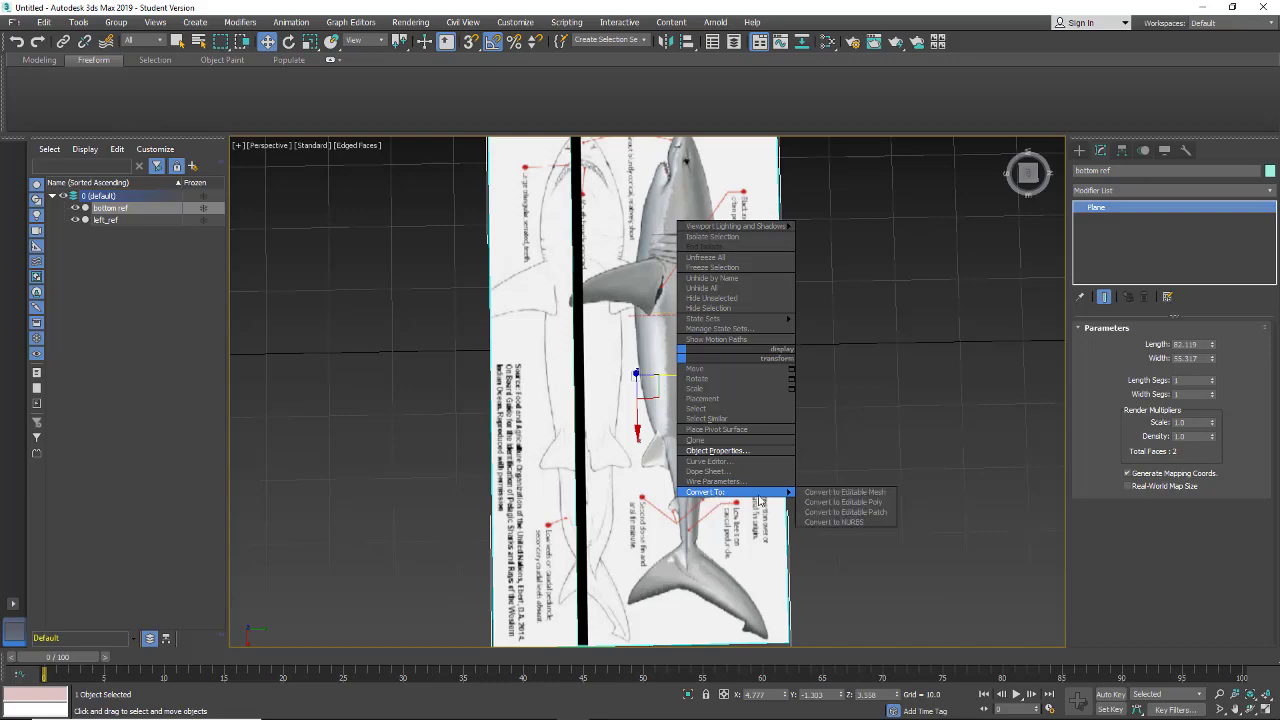
pyautogui.click(817, 502)
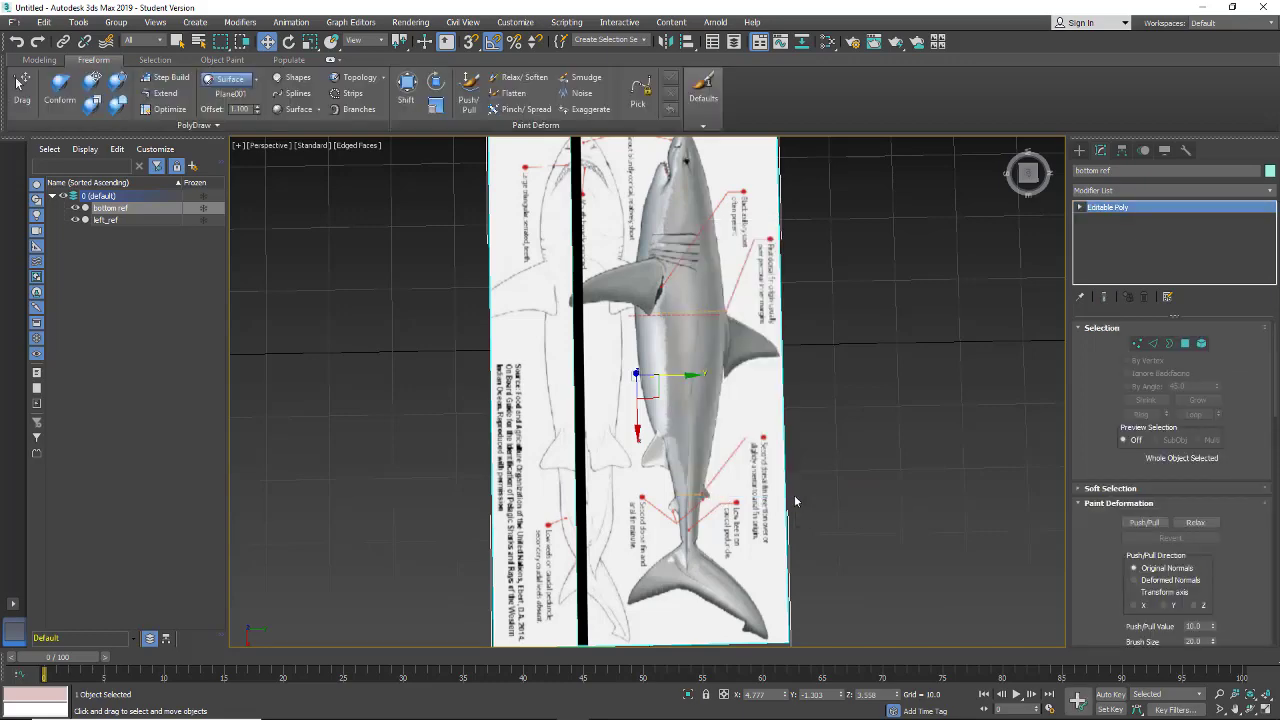
pyautogui.keyDown('alt'); pyautogui.moveTo(611, 504); pyautogui.dragTo(716, 311, button='middle'); pyautogui.keyUp('alt')
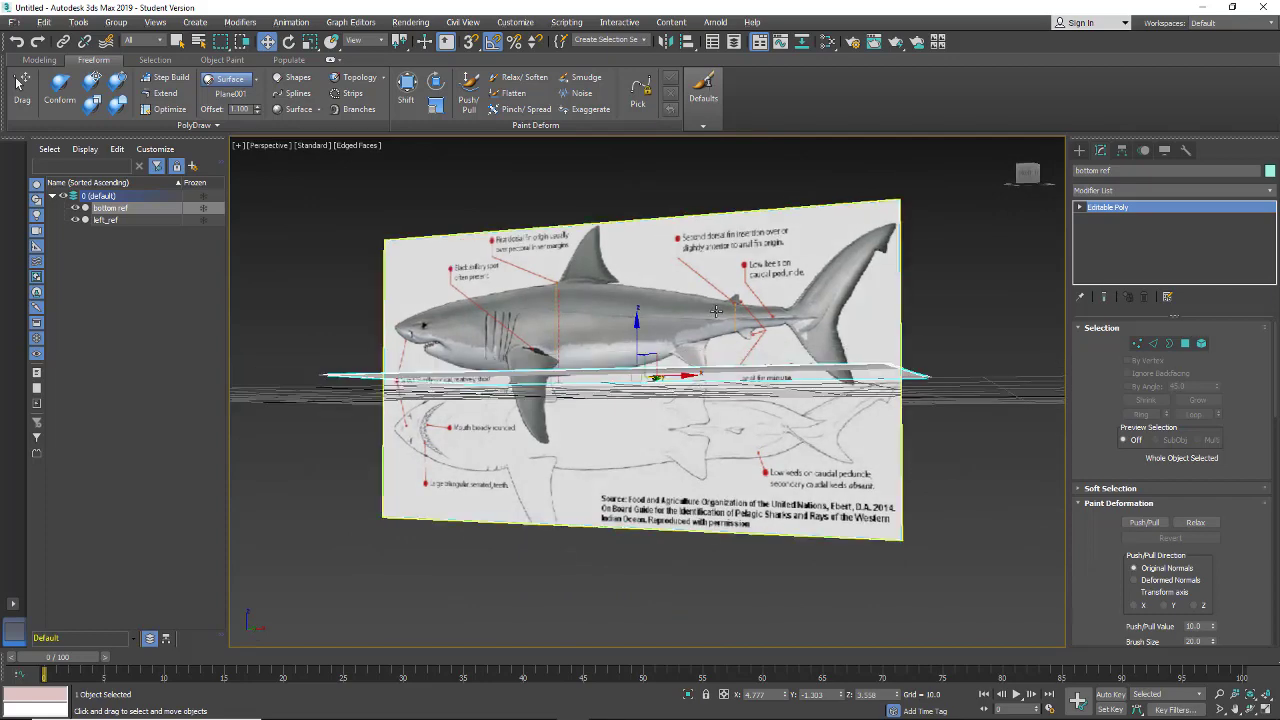
pyautogui.rightClick(716, 311)
pyautogui.moveTo(747, 449)
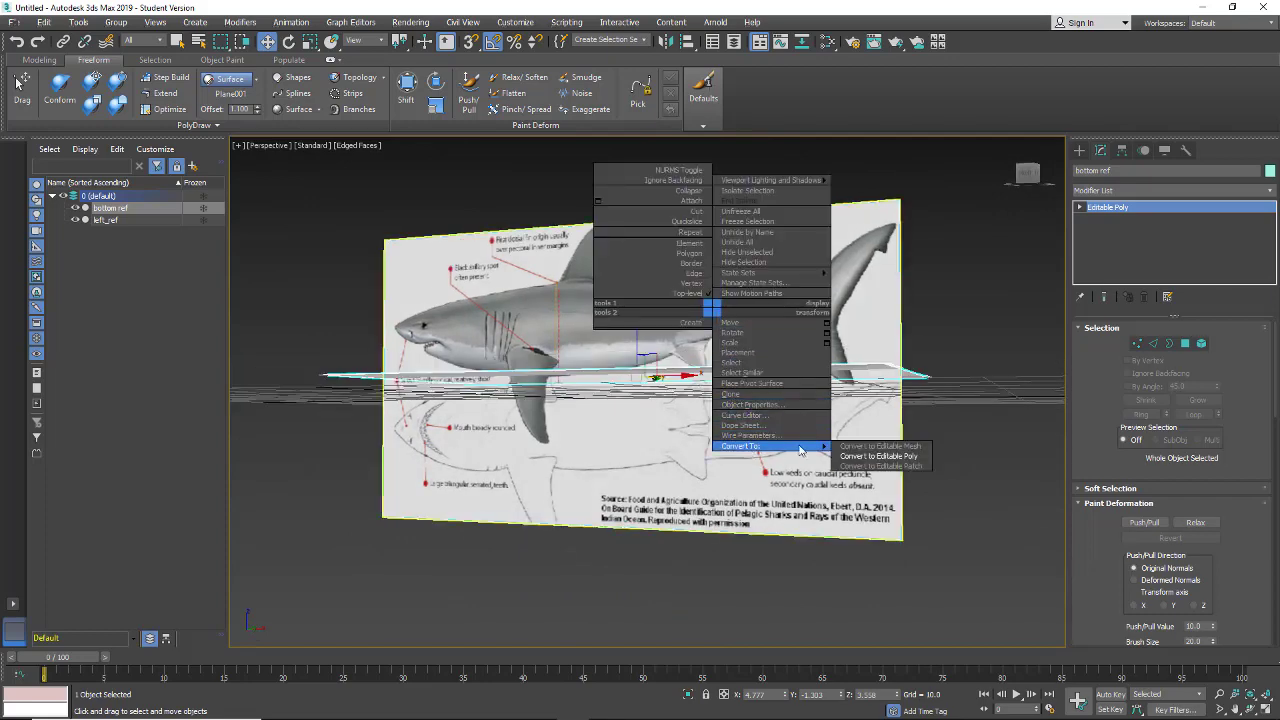
pyautogui.click(878, 456)
# Step: Select the bottom ref plane's polygon, widen the command panel, and enable Preserve UVs
pyautogui.keyDown('alt'); pyautogui.moveTo(967, 310); pyautogui.dragTo(958, 385, button='middle'); pyautogui.keyUp('alt')
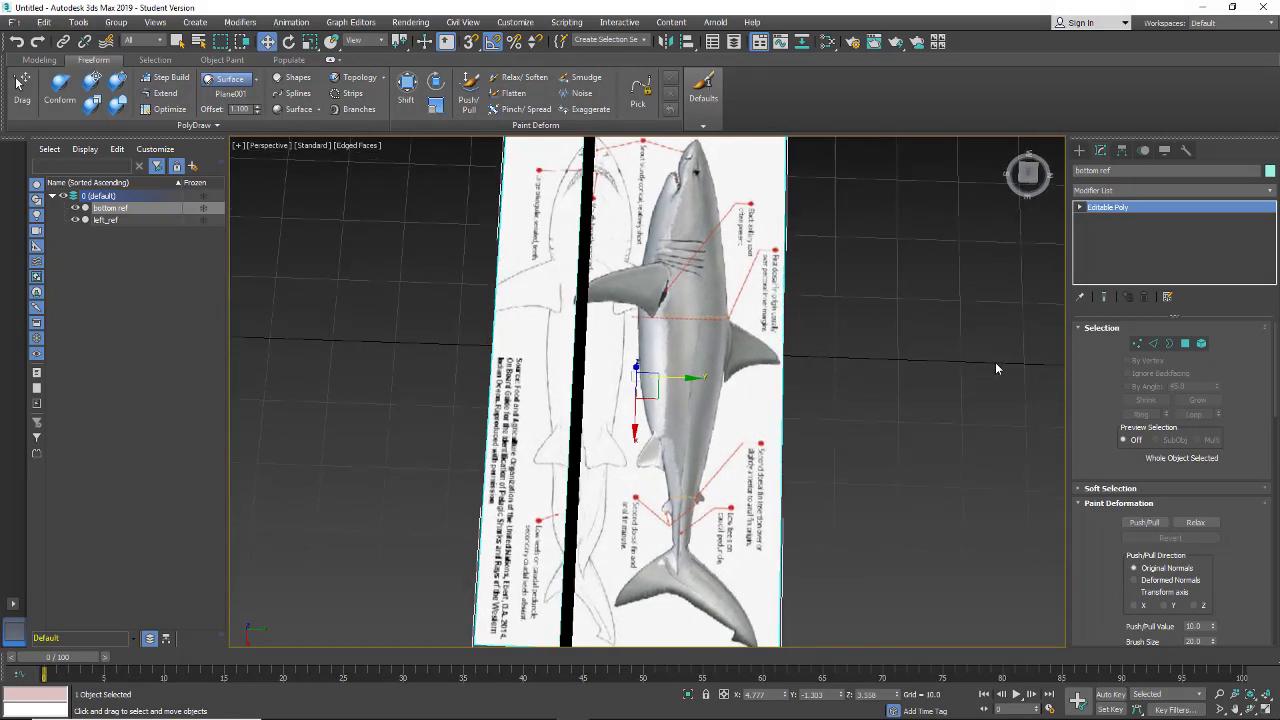
pyautogui.click(1185, 344)
pyautogui.click(672, 426)
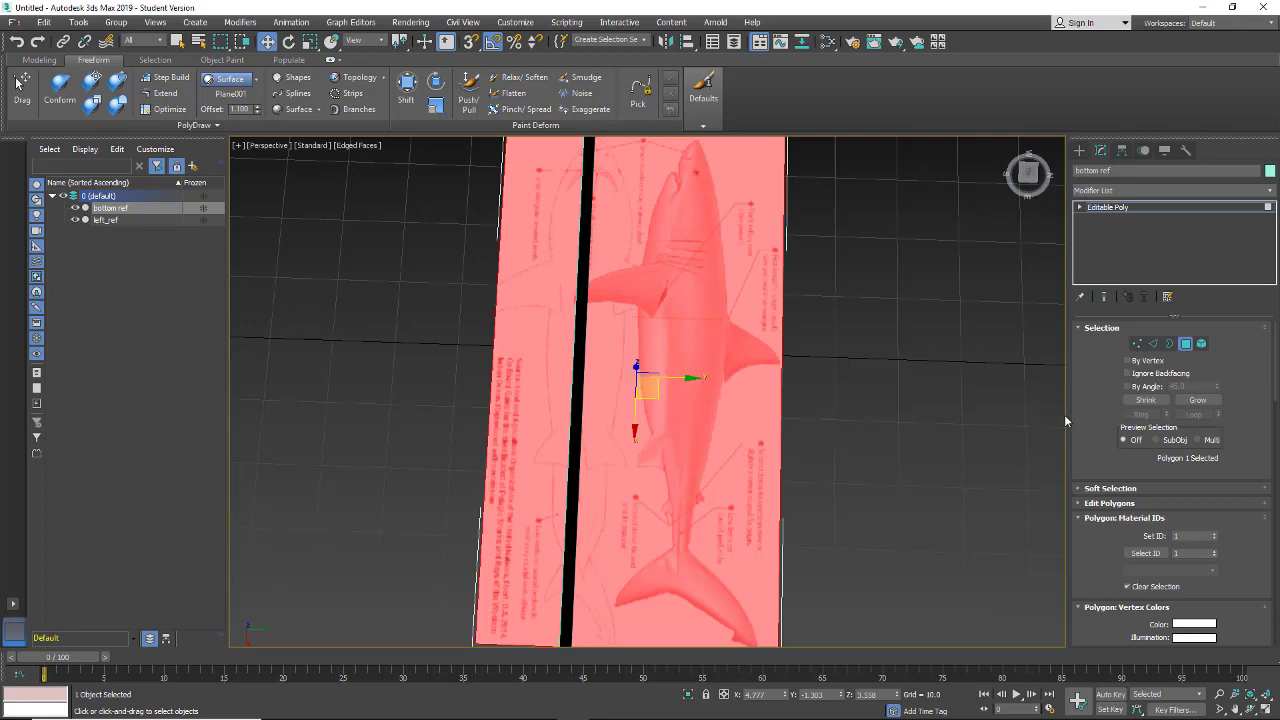
pyautogui.moveTo(1065, 417); pyautogui.dragTo(828, 412)
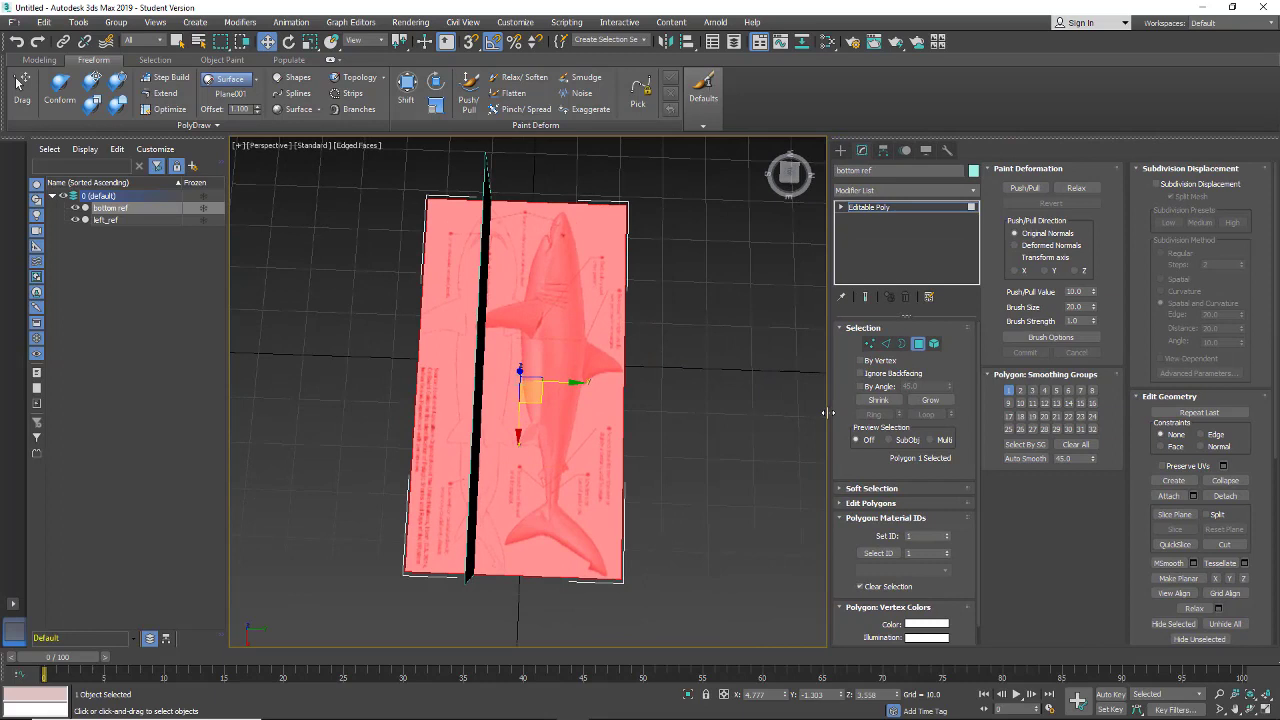
pyautogui.click(1163, 466)
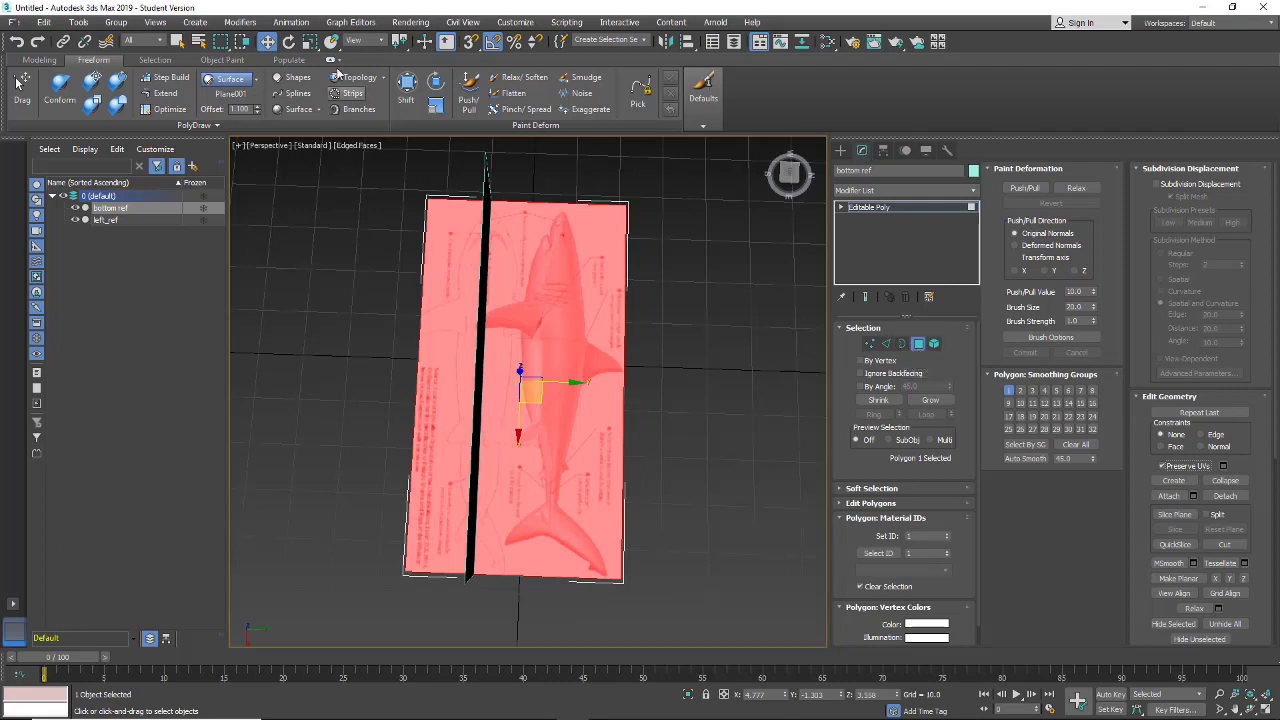
# Step: Scale the polygon to about half its width along Y and move it to about Y -17.7 beside the upright plane
pyautogui.click(309, 41)
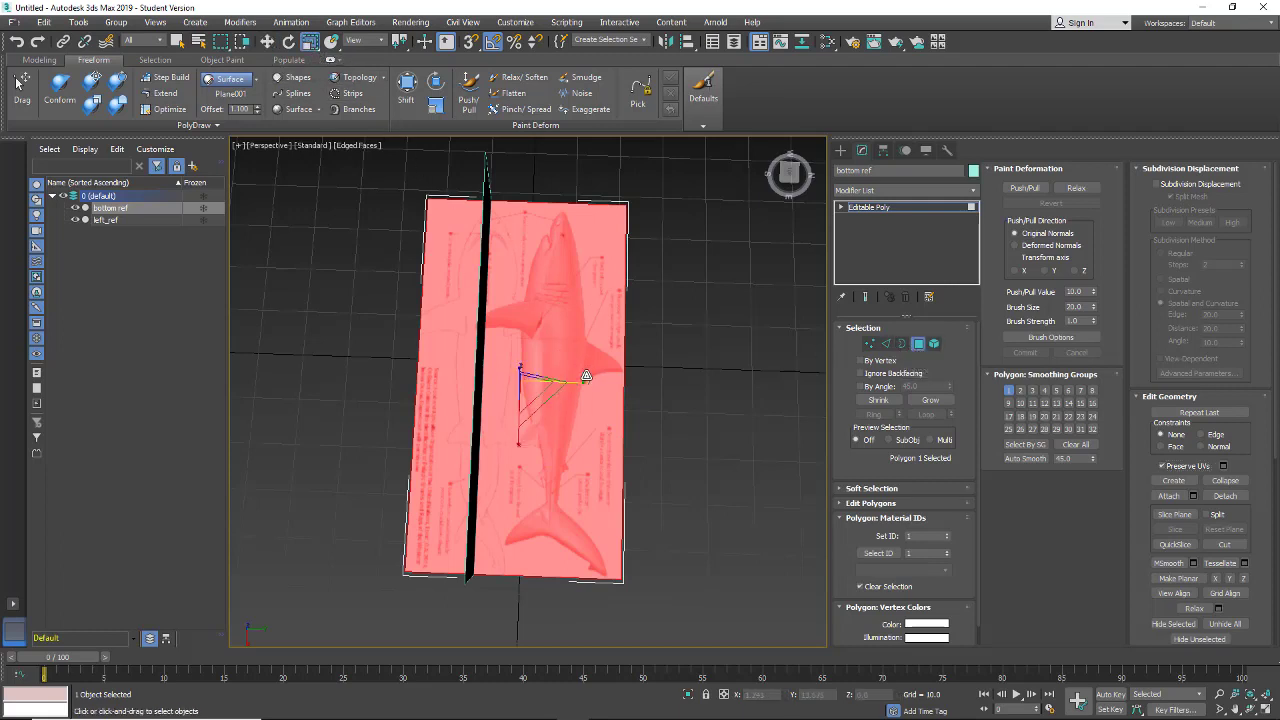
pyautogui.moveTo(583, 382); pyautogui.dragTo(535, 380)
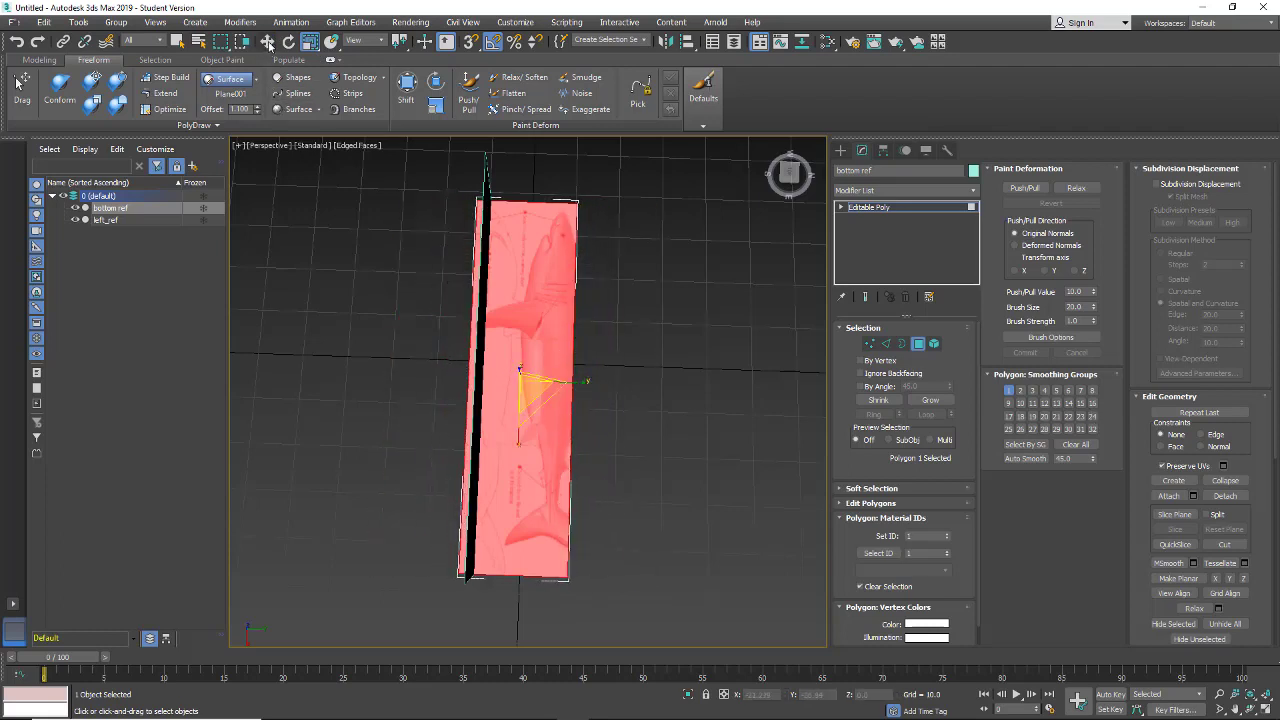
pyautogui.press('w')
pyautogui.moveTo(566, 385); pyautogui.dragTo(474, 385)
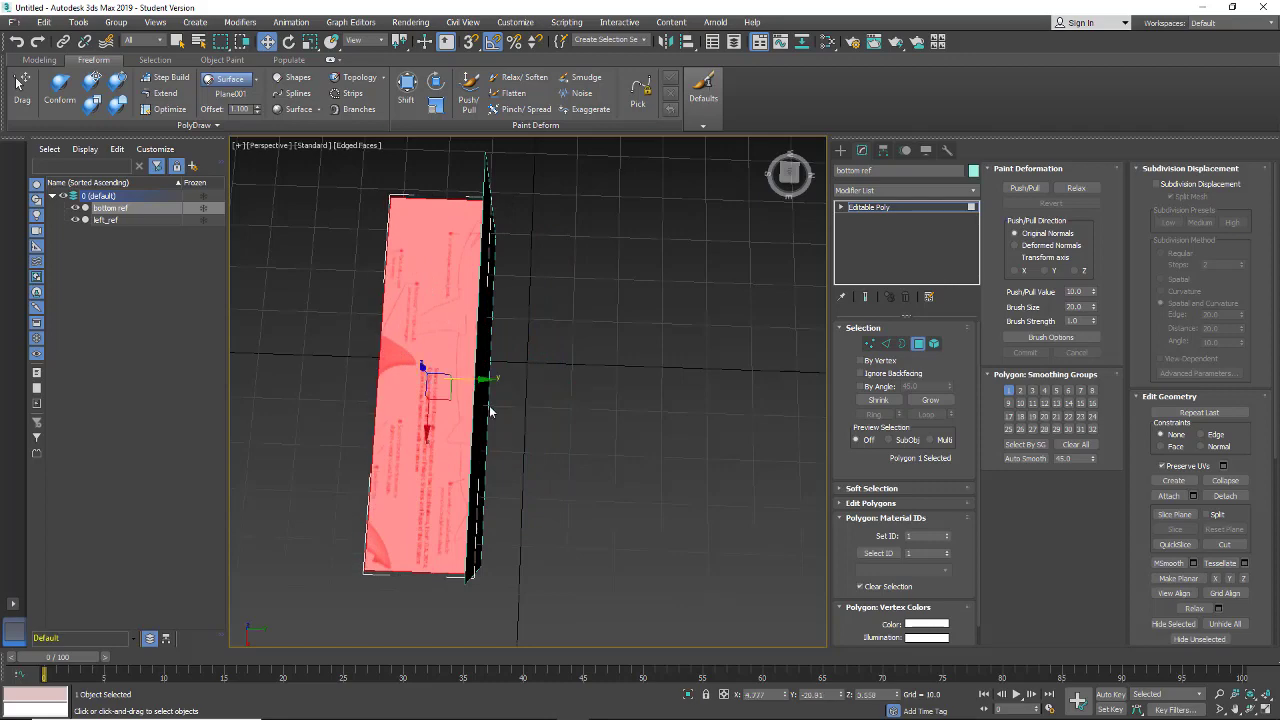
pyautogui.keyDown('alt'); pyautogui.moveTo(500, 411); pyautogui.dragTo(522, 408, button='middle'); pyautogui.keyUp('alt')
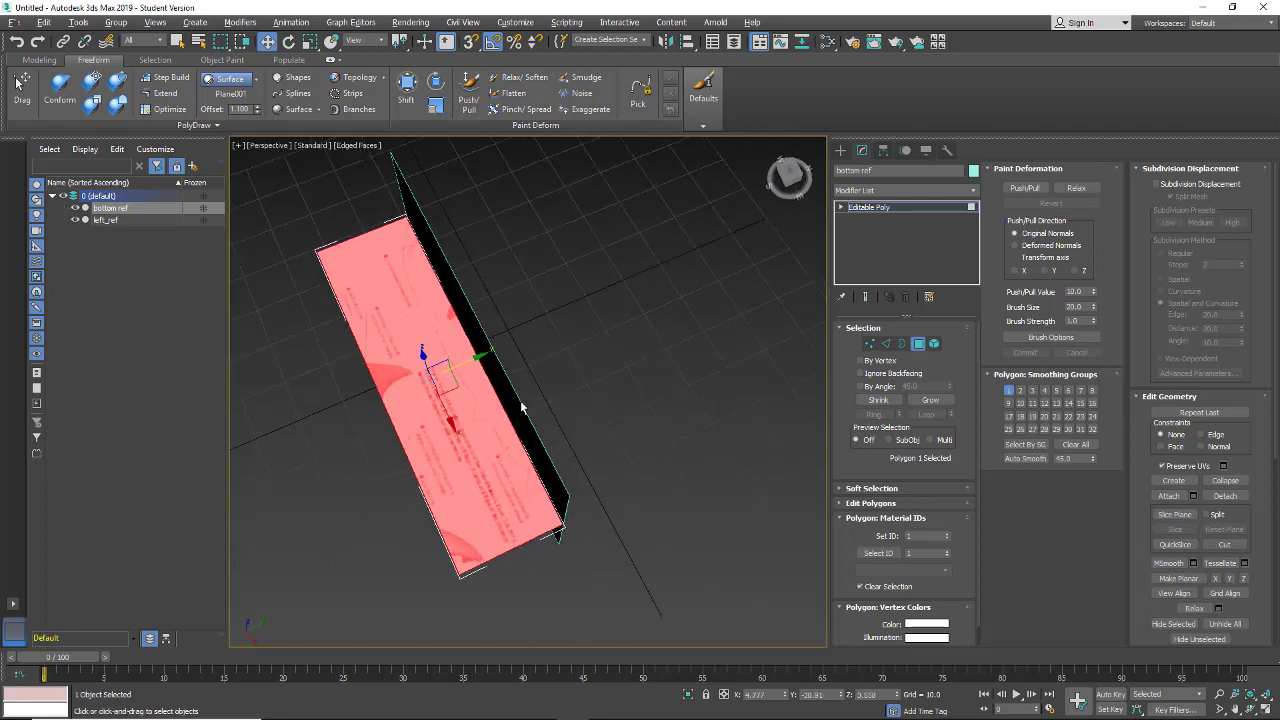
pyautogui.moveTo(542, 356); pyautogui.dragTo(620, 370, button='middle')
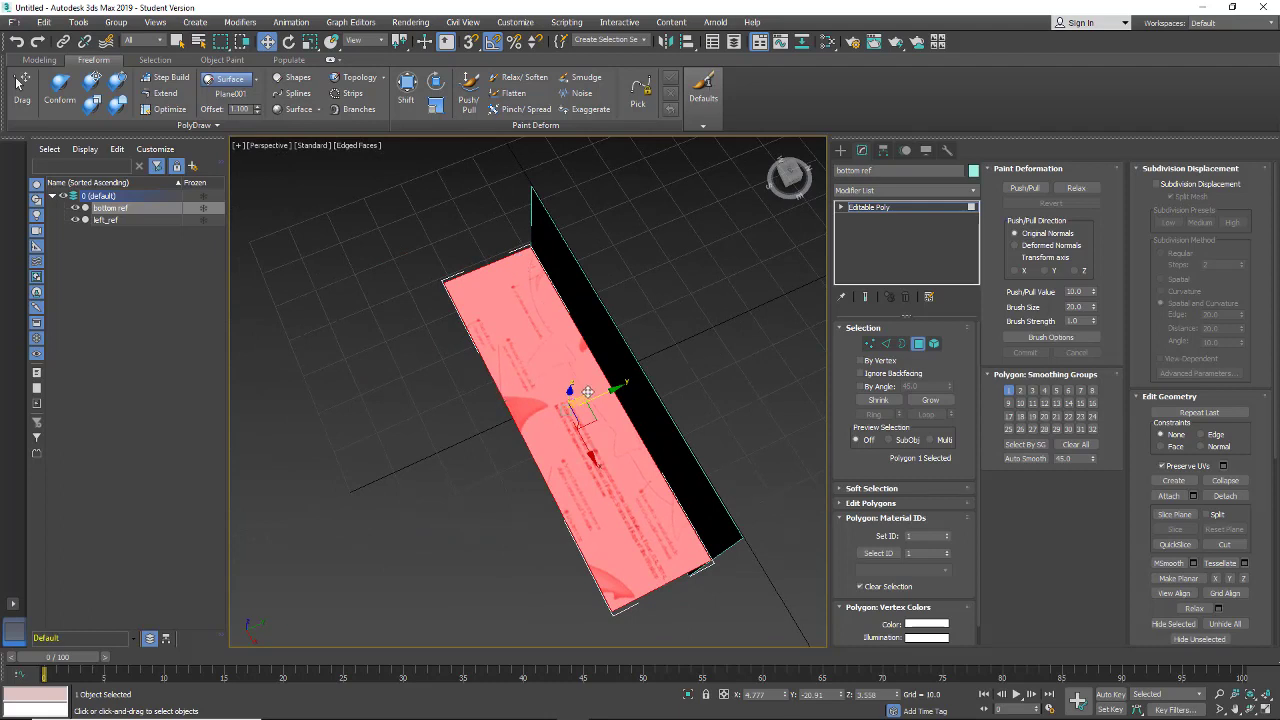
pyautogui.moveTo(604, 394); pyautogui.dragTo(612, 389)
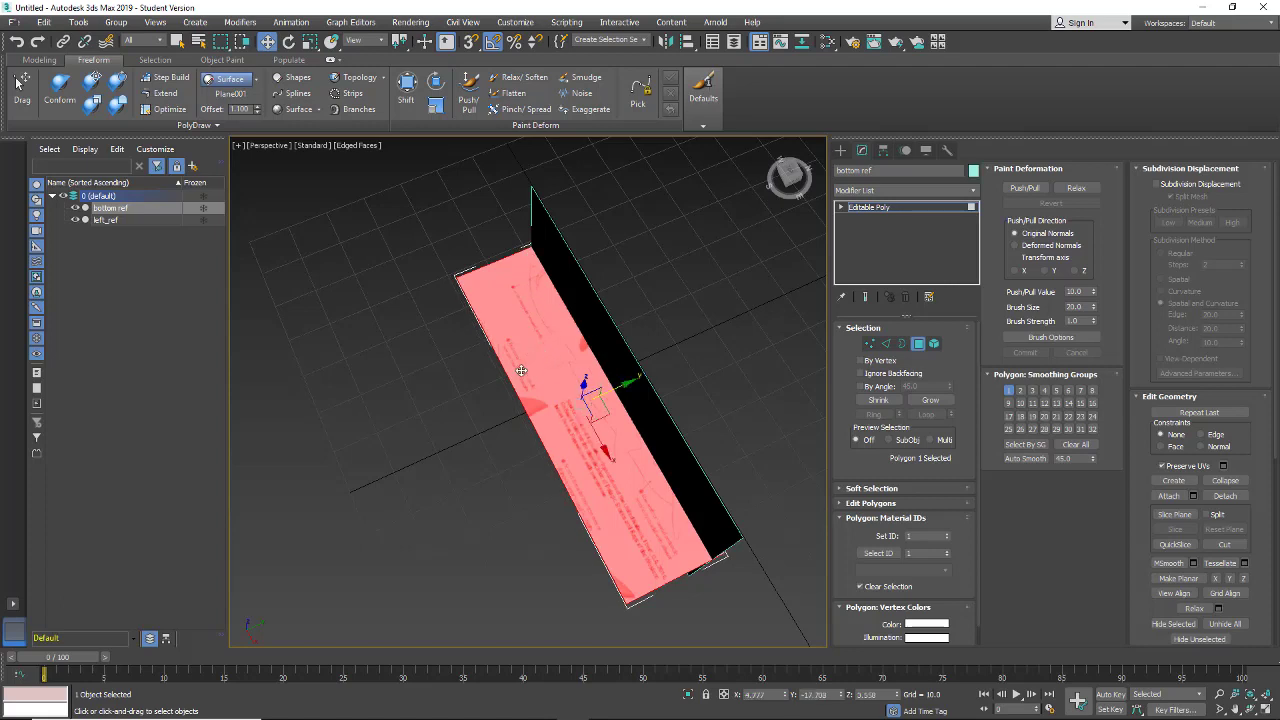
# Step: Narrow the bottom ref polygon slightly more along Y and shift it to about Y -19.8
pyautogui.keyDown('alt'); pyautogui.moveTo(519, 364); pyautogui.dragTo(462, 396, button='middle'); pyautogui.keyUp('alt')
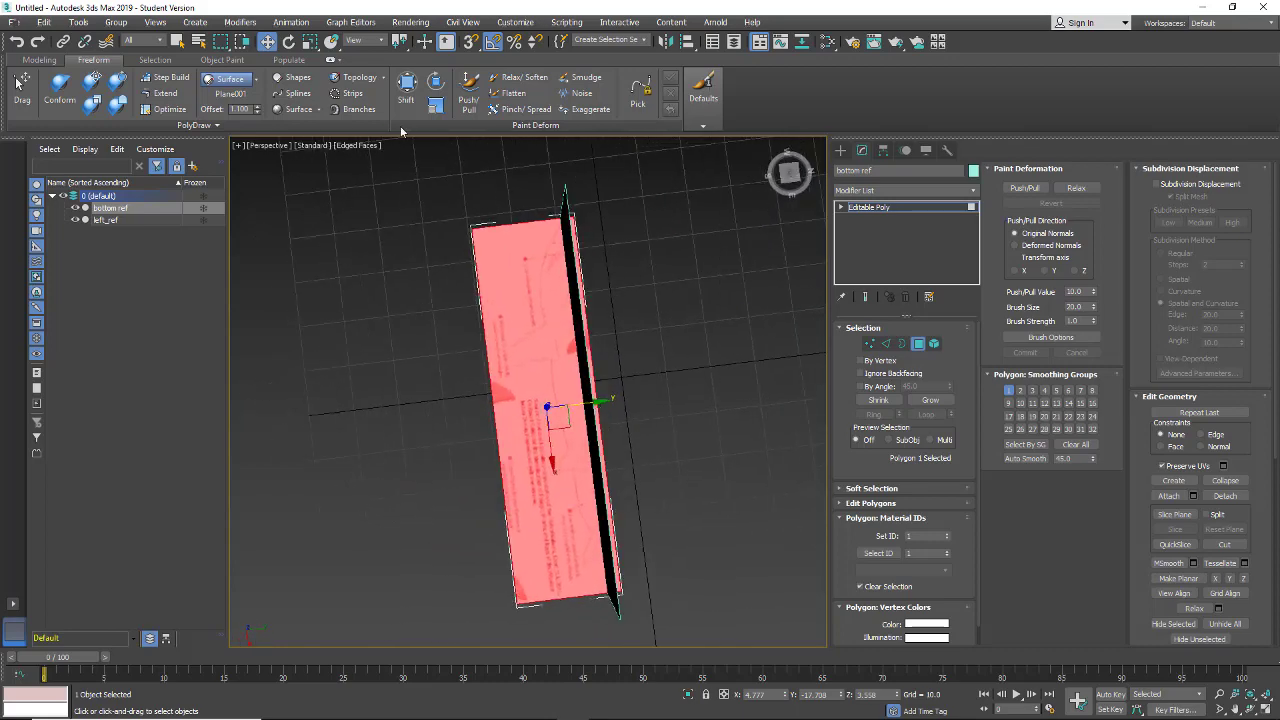
pyautogui.click(310, 41)
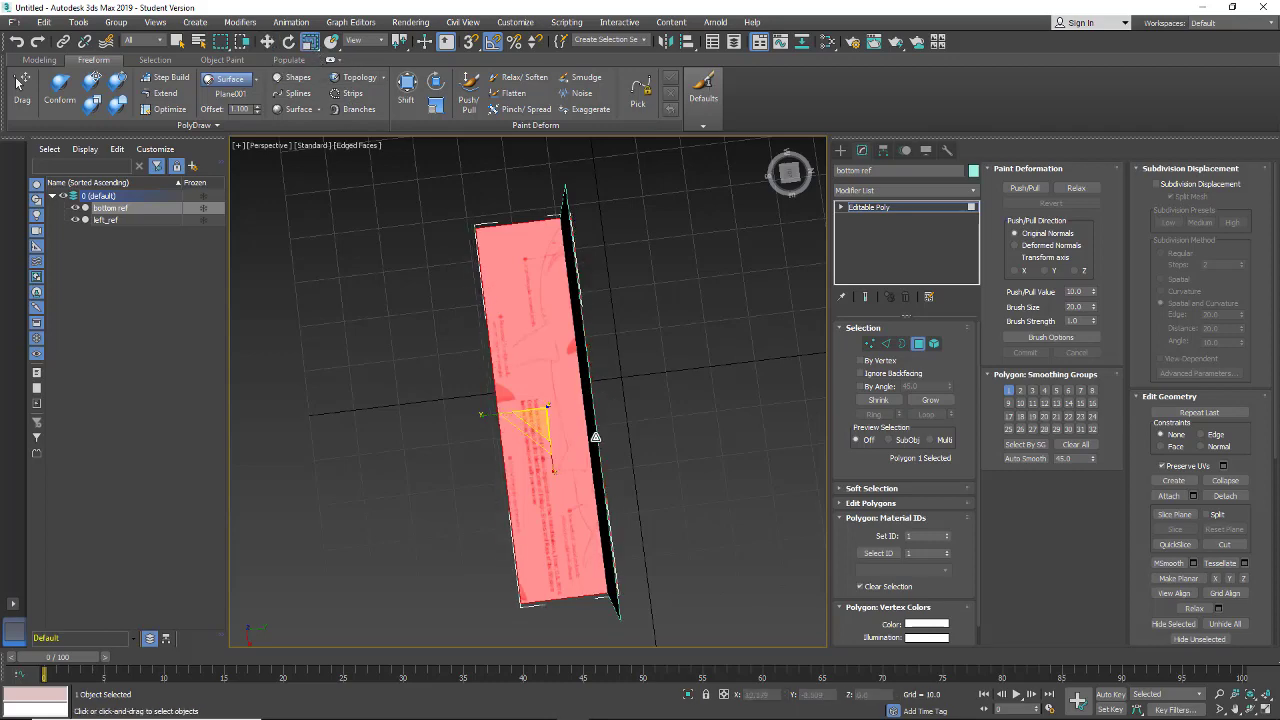
pyautogui.keyDown('alt'); pyautogui.moveTo(594, 434); pyautogui.dragTo(572, 402, button='middle'); pyautogui.keyUp('alt')
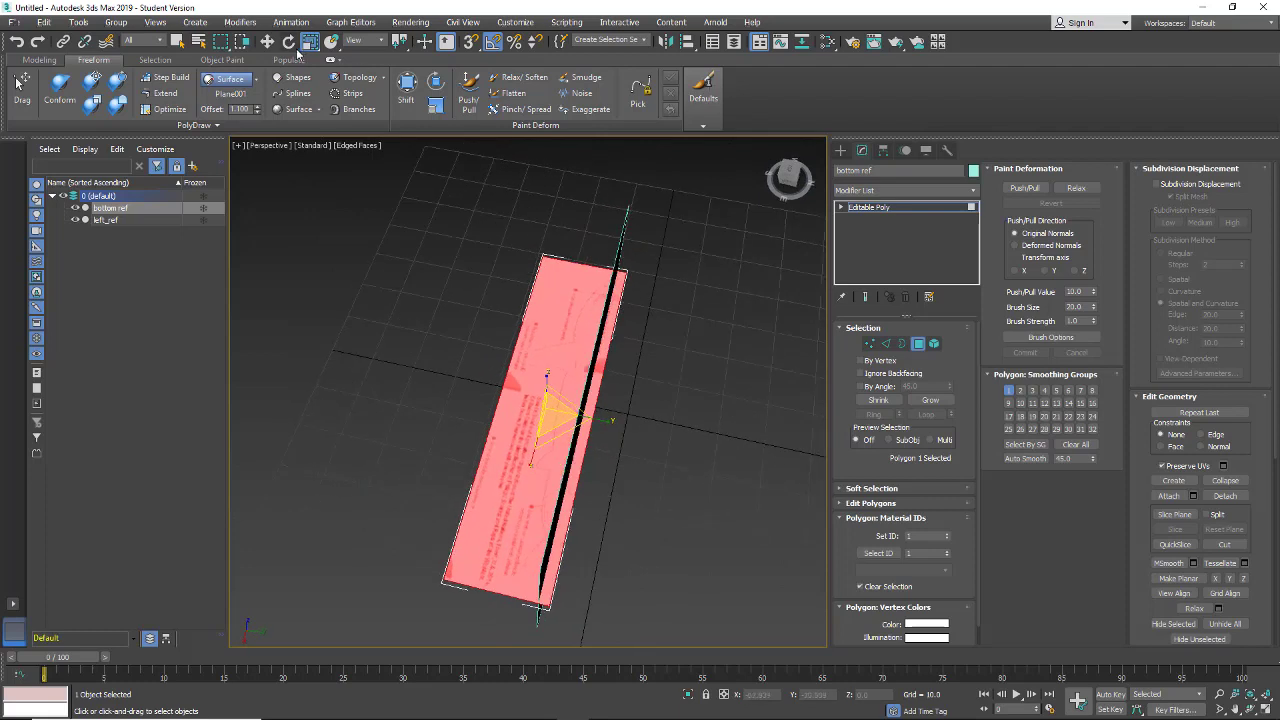
pyautogui.click(267, 41)
pyautogui.moveTo(591, 418); pyautogui.dragTo(581, 421)
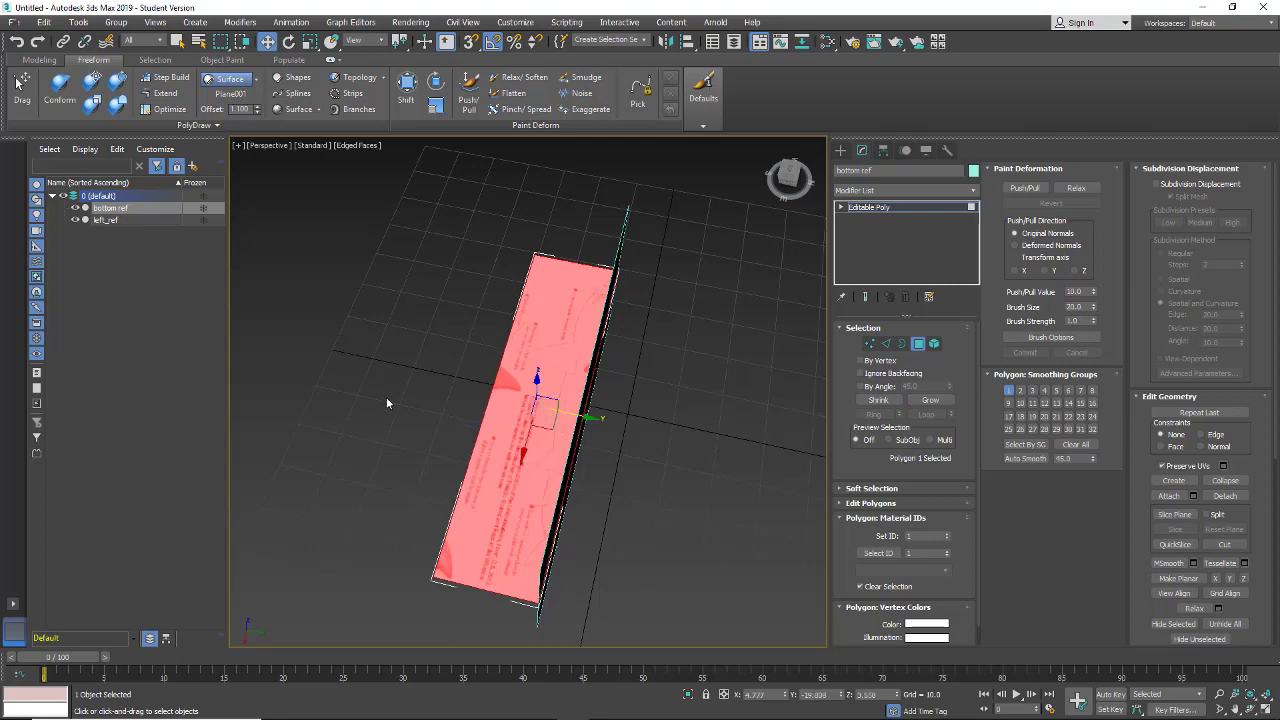
# Step: Leave polygon editing on the bottom ref plane and return to whole-object selection
pyautogui.keyDown('alt'); pyautogui.moveTo(386, 397); pyautogui.dragTo(468, 394, button='middle'); pyautogui.keyUp('alt')
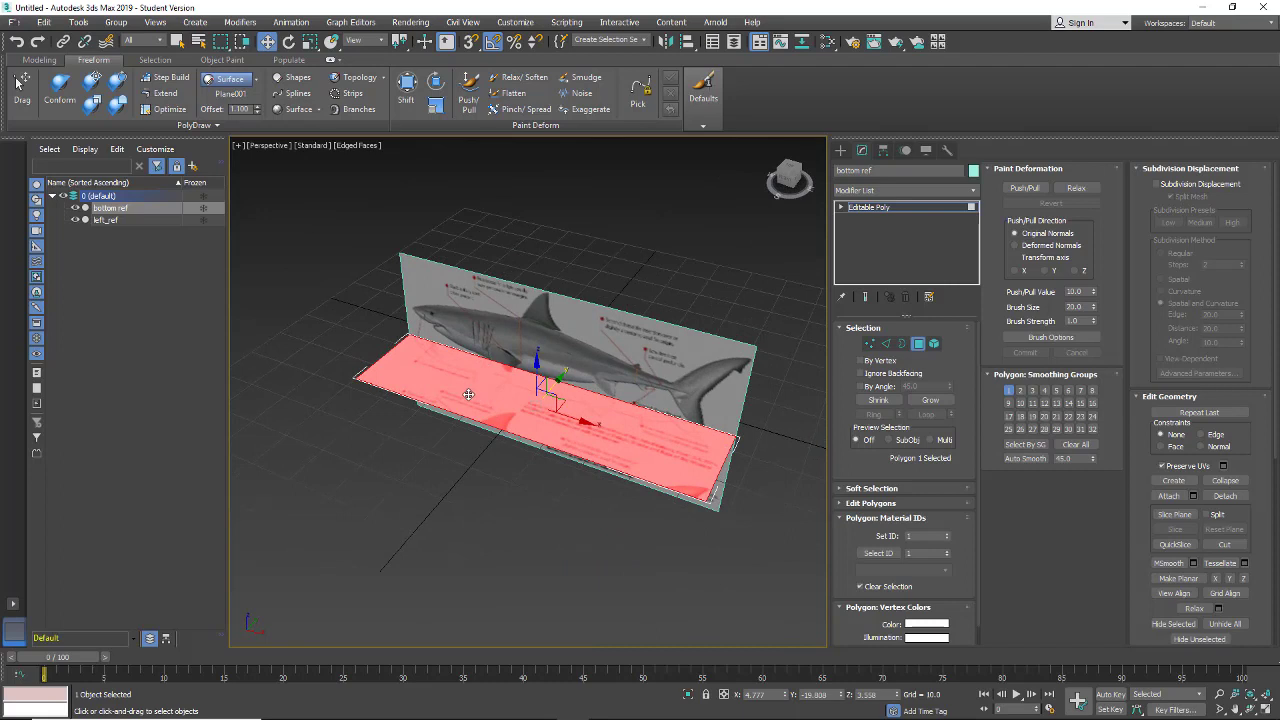
pyautogui.click(422, 427)
pyautogui.click(457, 394)
pyautogui.click(899, 209)
pyautogui.rightClick(561, 426)
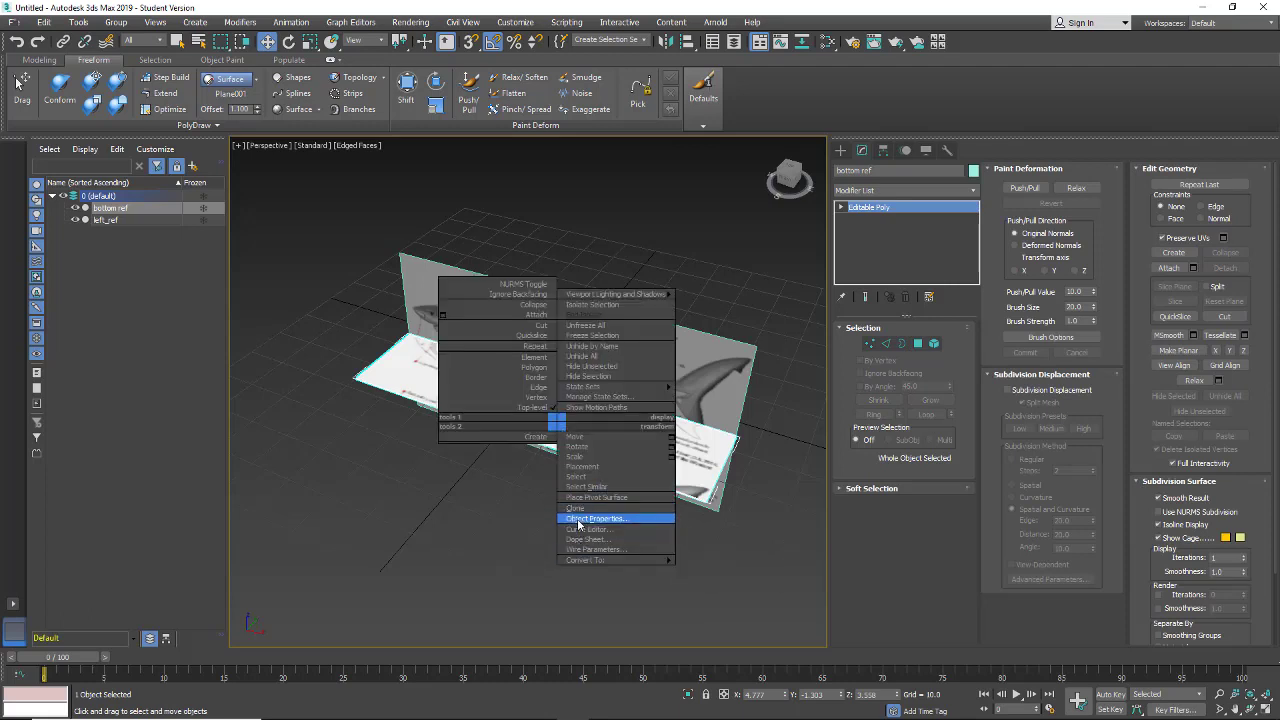
pyautogui.click(405, 477)
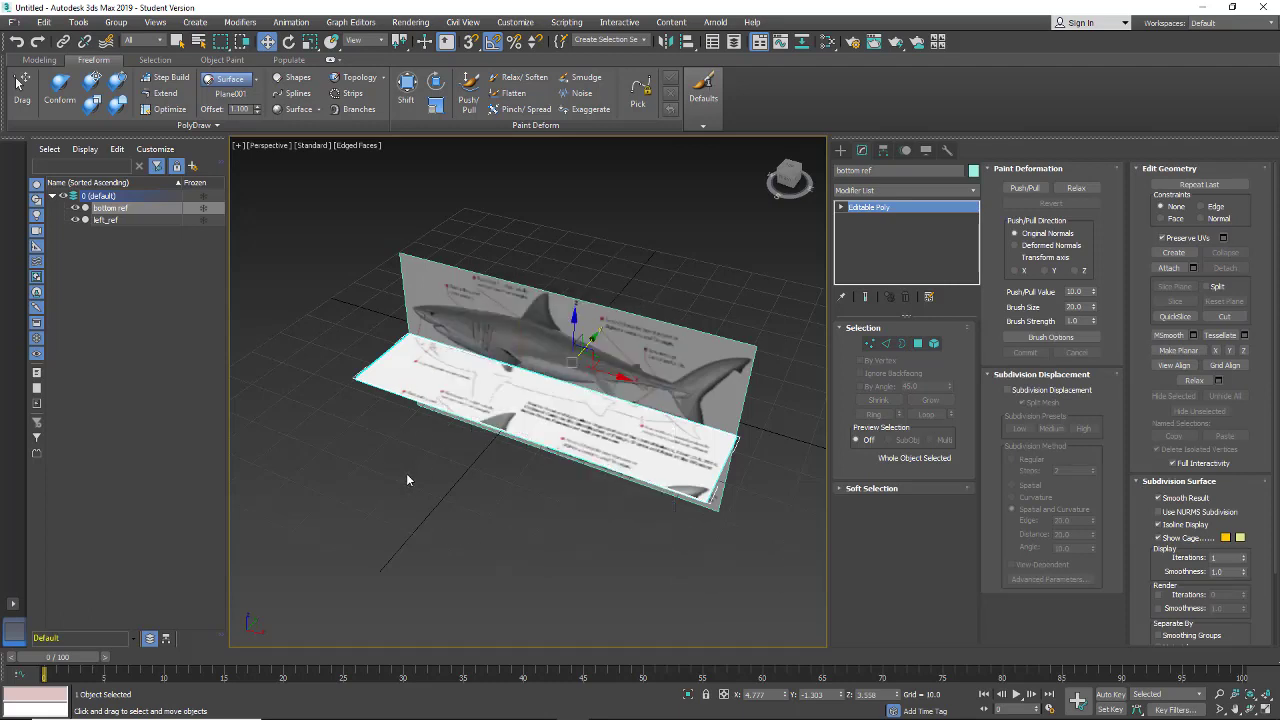
# Step: Lower the bottom ref plane along Z to about -10.4, beneath the shark's body in the side view
pyautogui.keyDown('alt'); pyautogui.moveTo(482, 553); pyautogui.dragTo(509, 490, button='middle'); pyautogui.keyUp('alt')
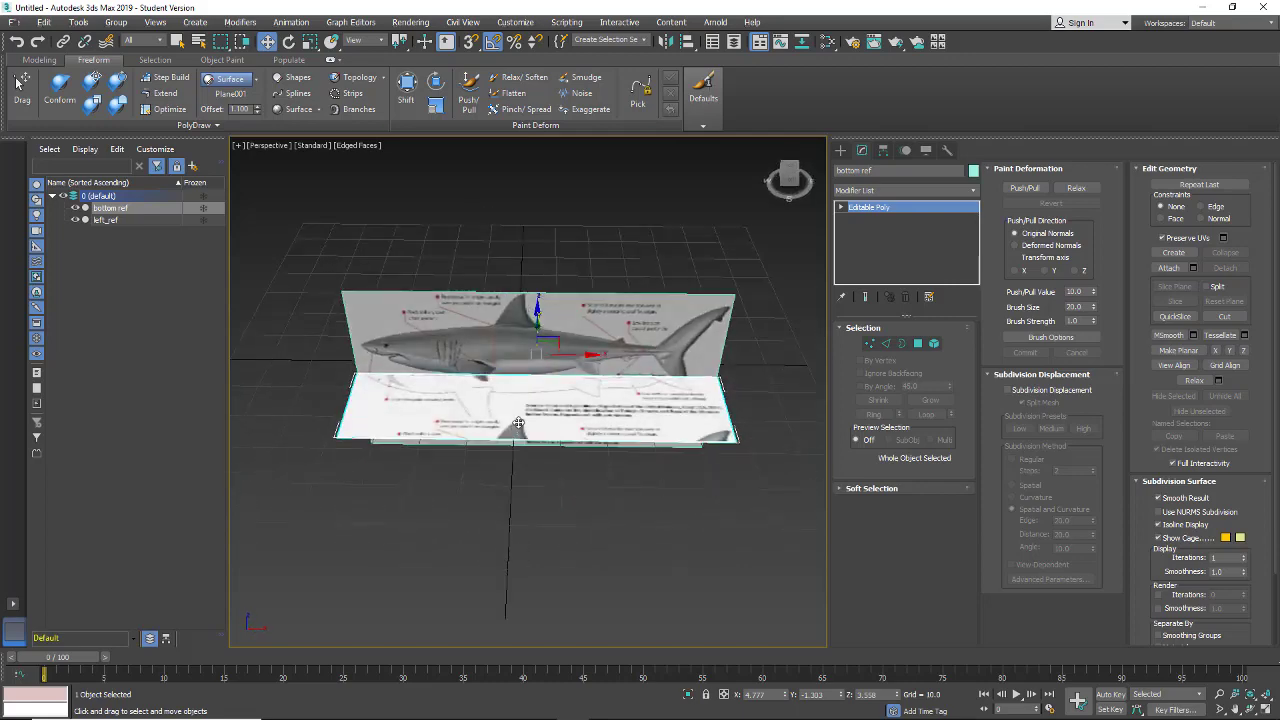
pyautogui.moveTo(537, 313); pyautogui.dragTo(537, 345)
pyautogui.keyDown('alt'); pyautogui.moveTo(632, 511); pyautogui.dragTo(594, 509, button='middle'); pyautogui.keyUp('alt')
pyautogui.moveTo(537, 352); pyautogui.dragTo(538, 380)
pyautogui.keyDown('alt'); pyautogui.moveTo(552, 509); pyautogui.dragTo(558, 390, button='middle'); pyautogui.keyUp('alt')
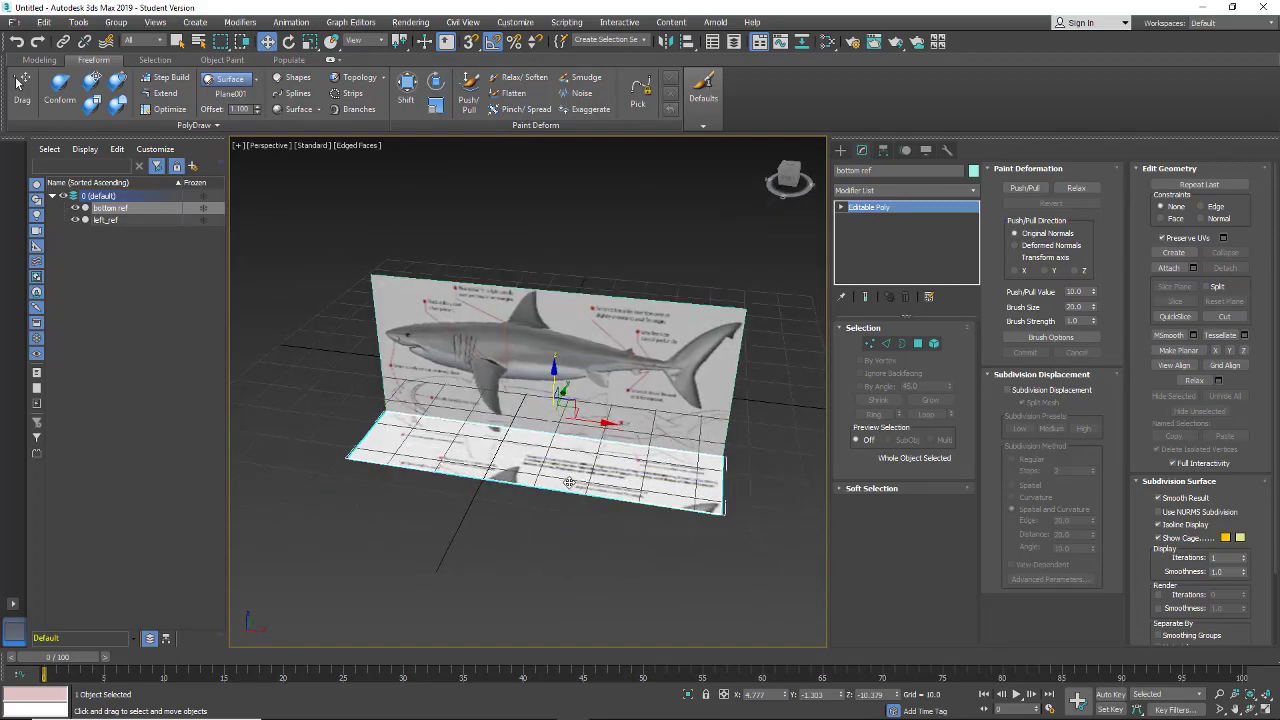
# Step: Freeze the bottom ref plane through its object properties, with Show Frozen in Gray turned off
pyautogui.rightClick(568, 483)
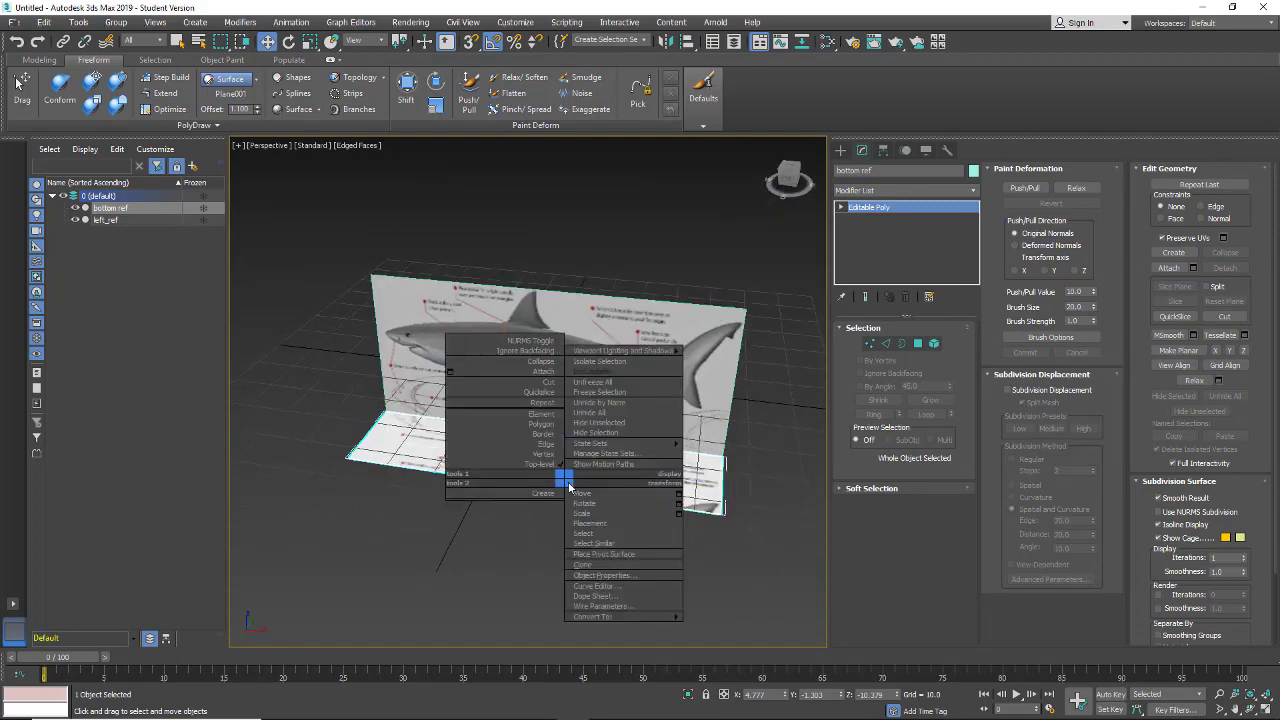
pyautogui.click(594, 576)
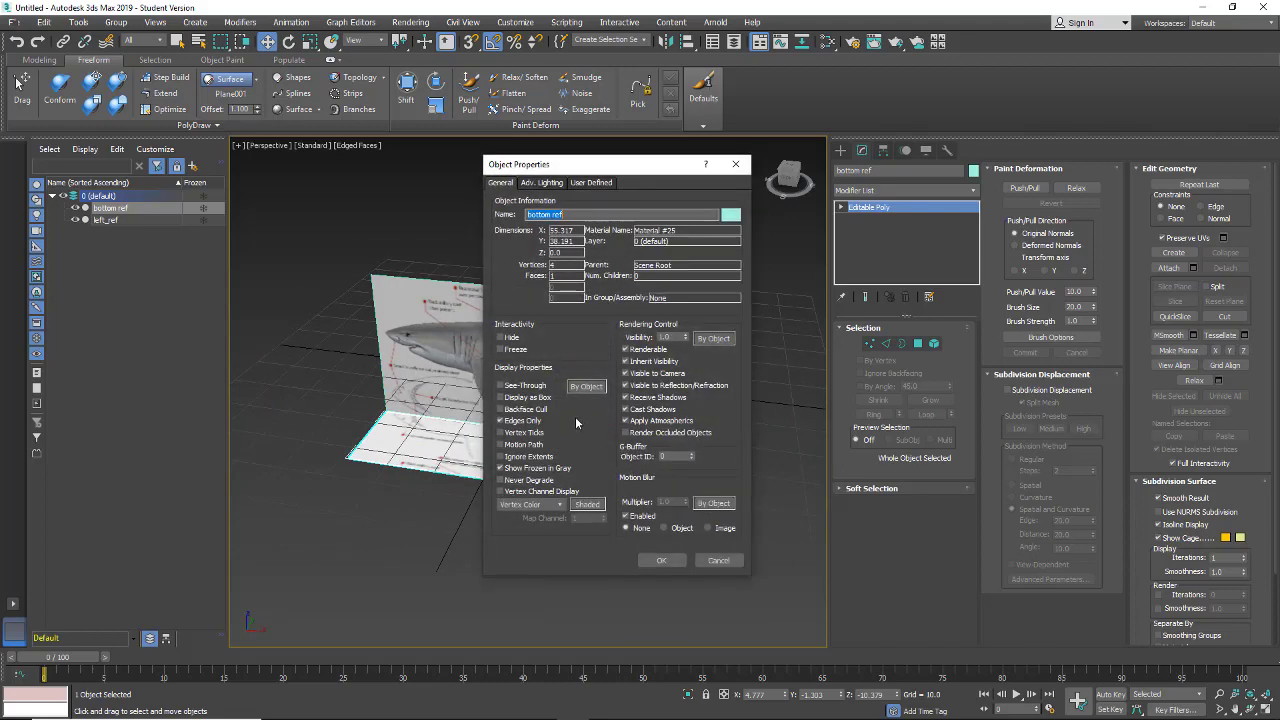
pyautogui.click(500, 349)
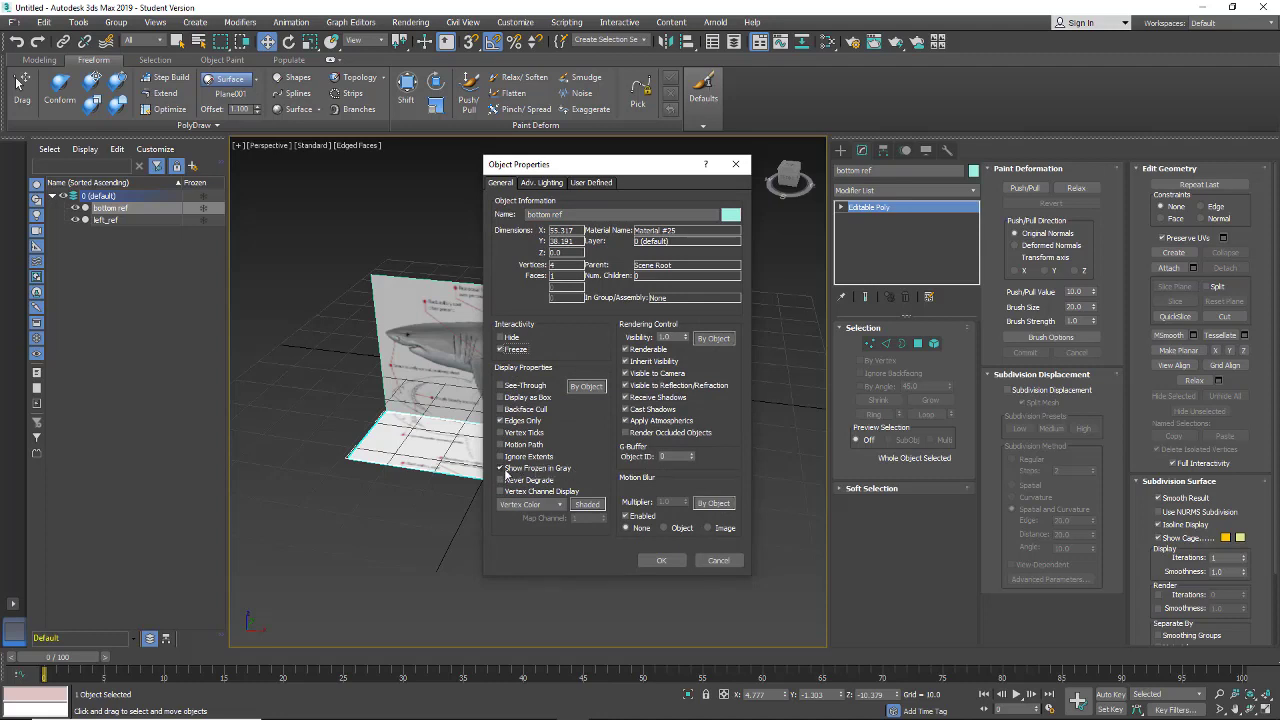
pyautogui.click(660, 560)
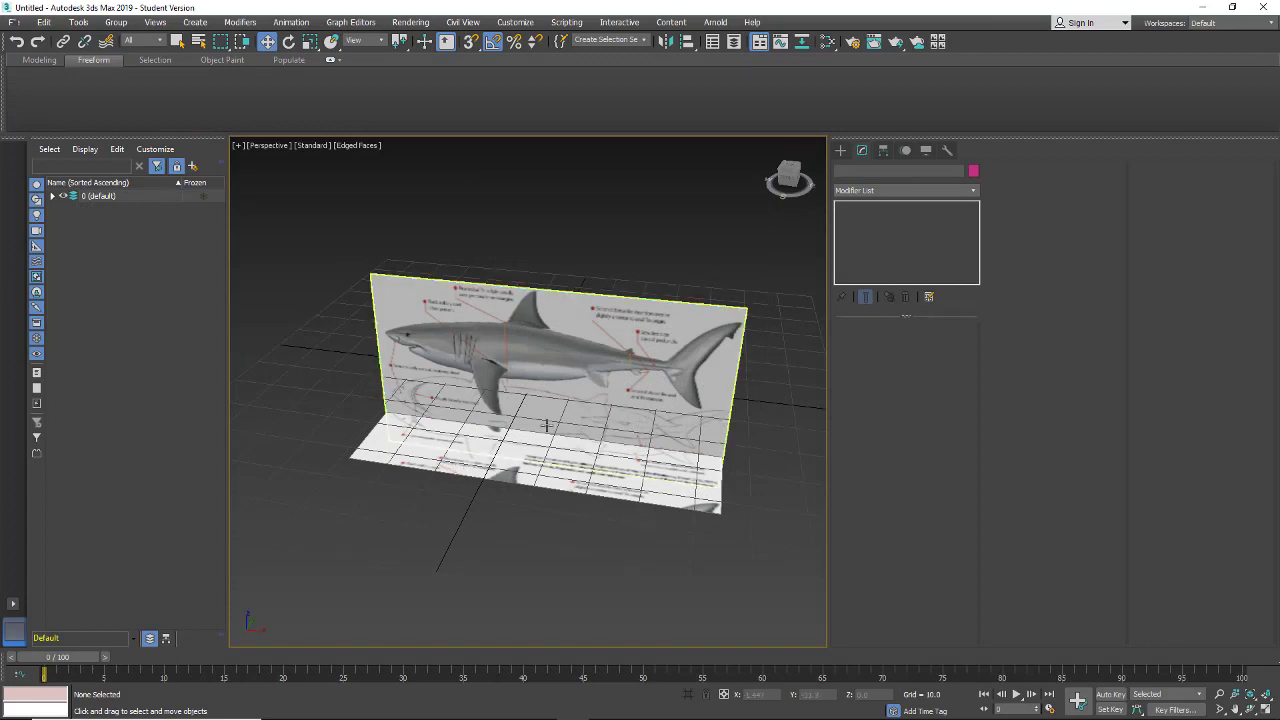
# Step: Select the upright left_ref plane and convert it to an Editable Poly
pyautogui.keyDown('alt'); pyautogui.moveTo(514, 503); pyautogui.dragTo(533, 460, button='middle'); pyautogui.keyUp('alt')
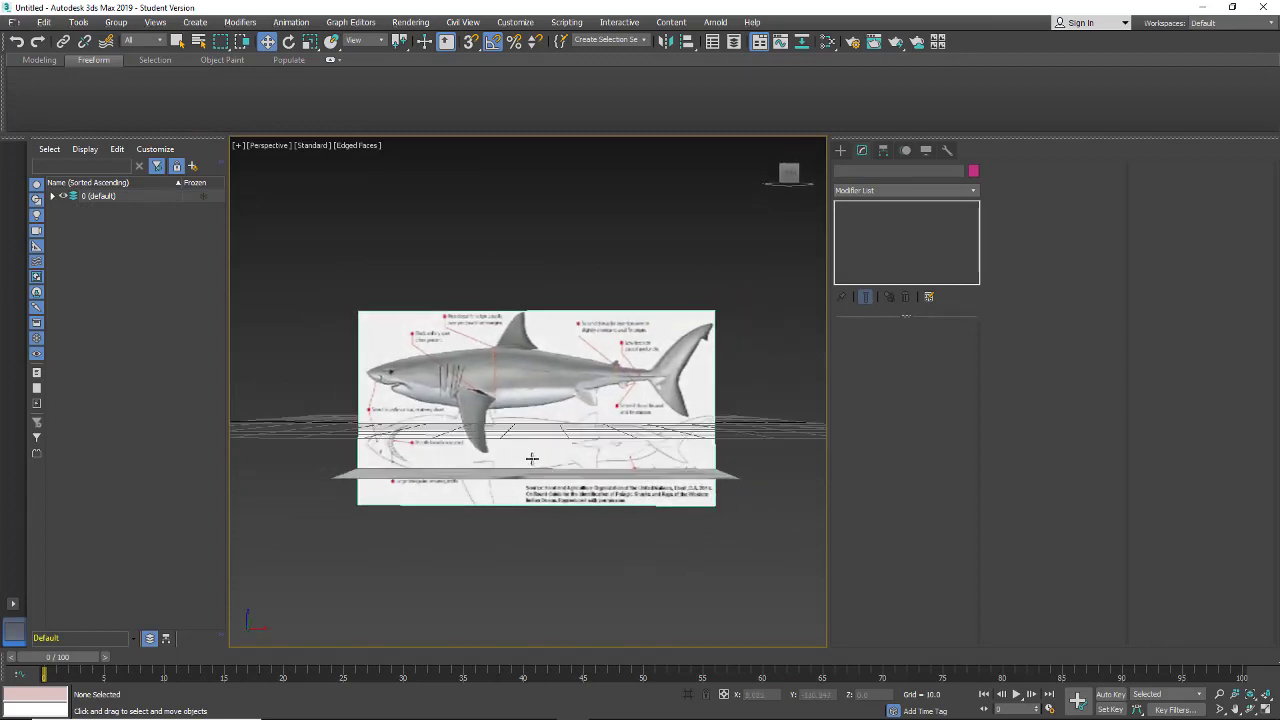
pyautogui.click(547, 383)
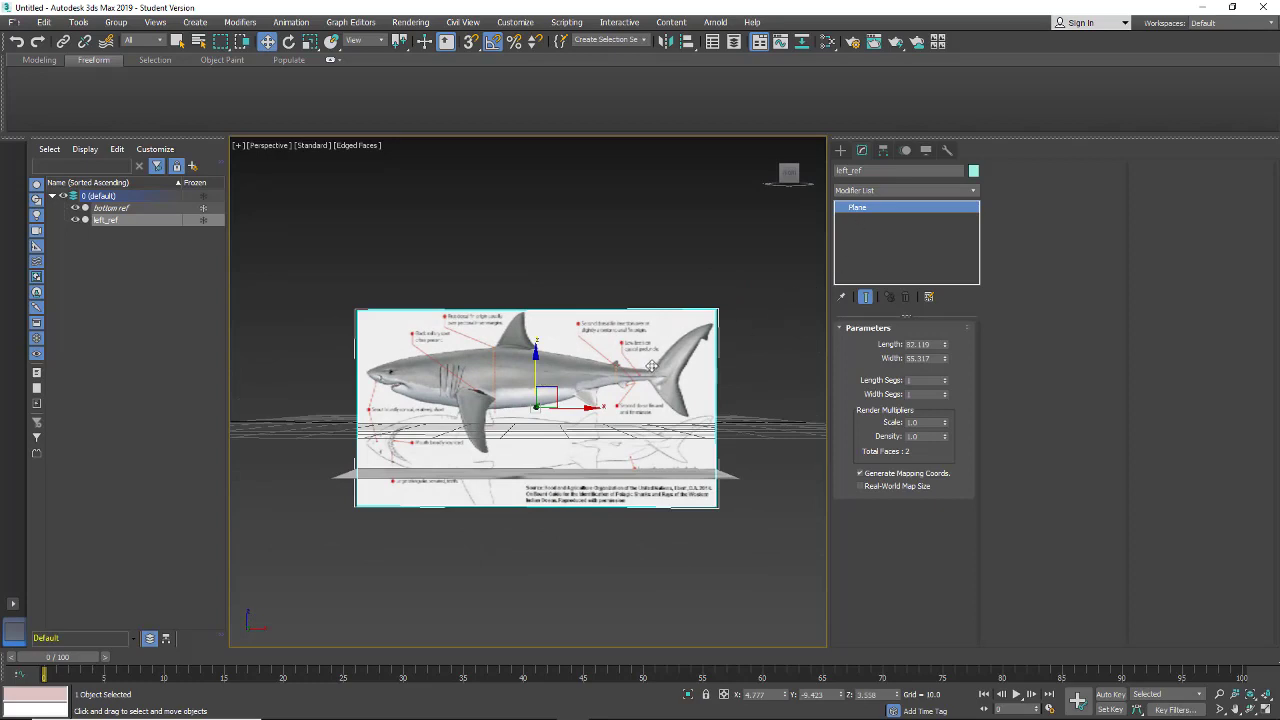
pyautogui.click(706, 305)
pyautogui.click(694, 326)
pyautogui.rightClick(633, 386)
pyautogui.moveTo(686, 522)
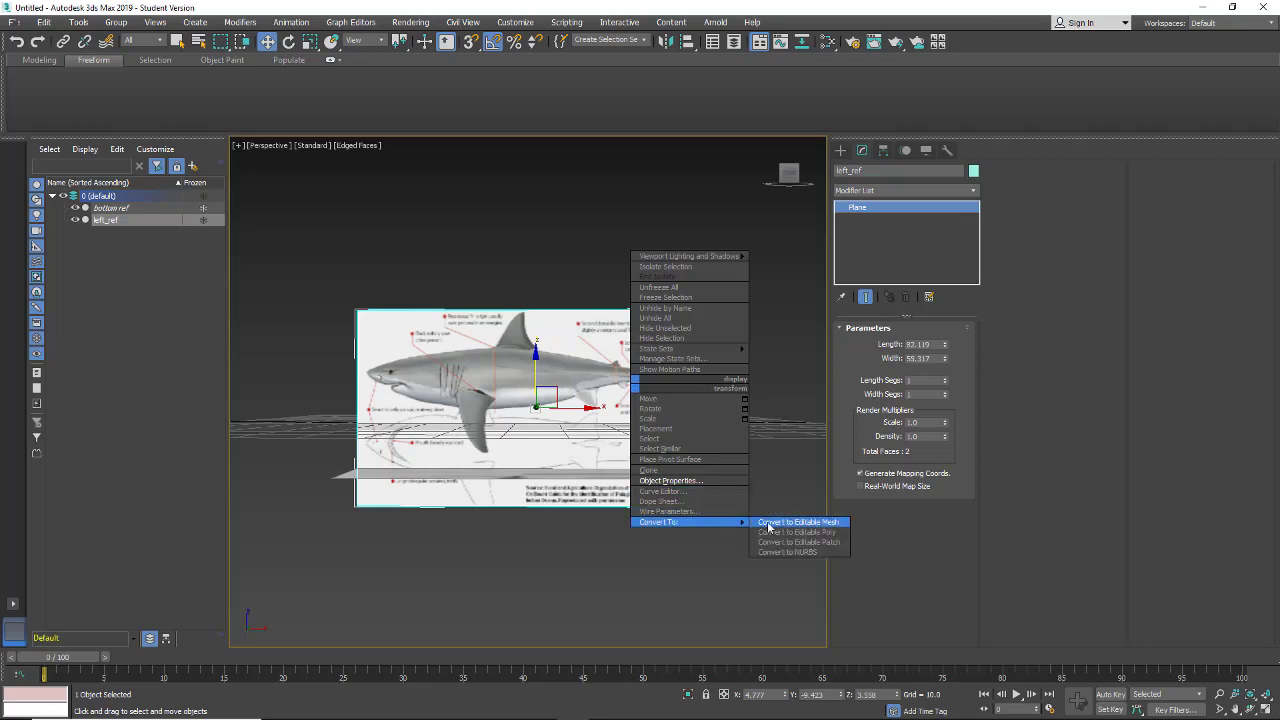
pyautogui.click(771, 532)
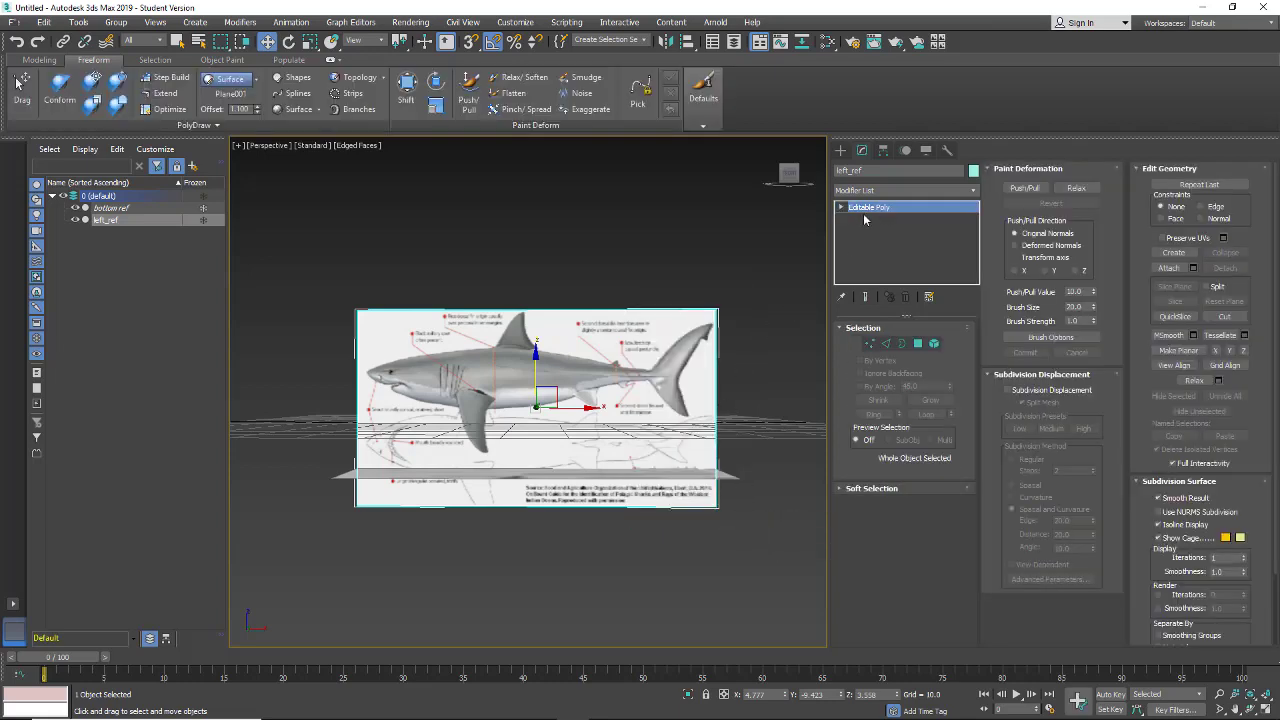
# Step: Select the left_ref plane's polygon and enable Preserve UVs
pyautogui.click(920, 330)
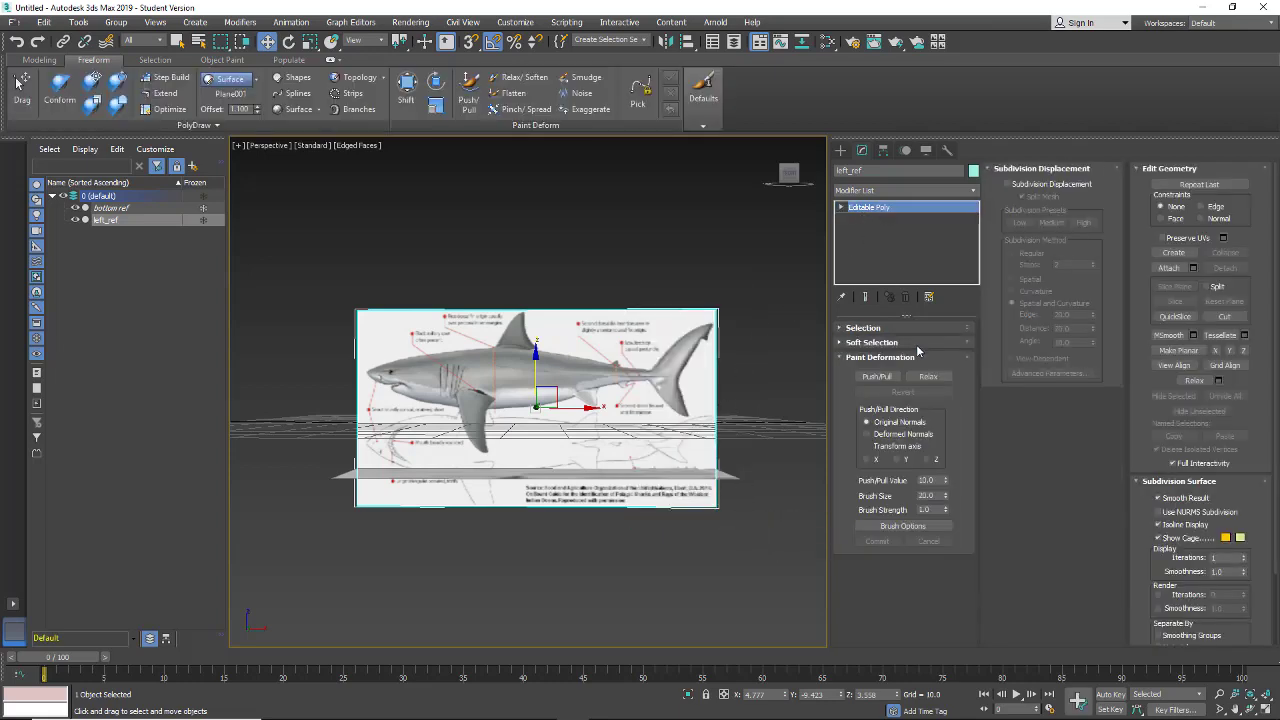
pyautogui.click(881, 207)
pyautogui.click(845, 328)
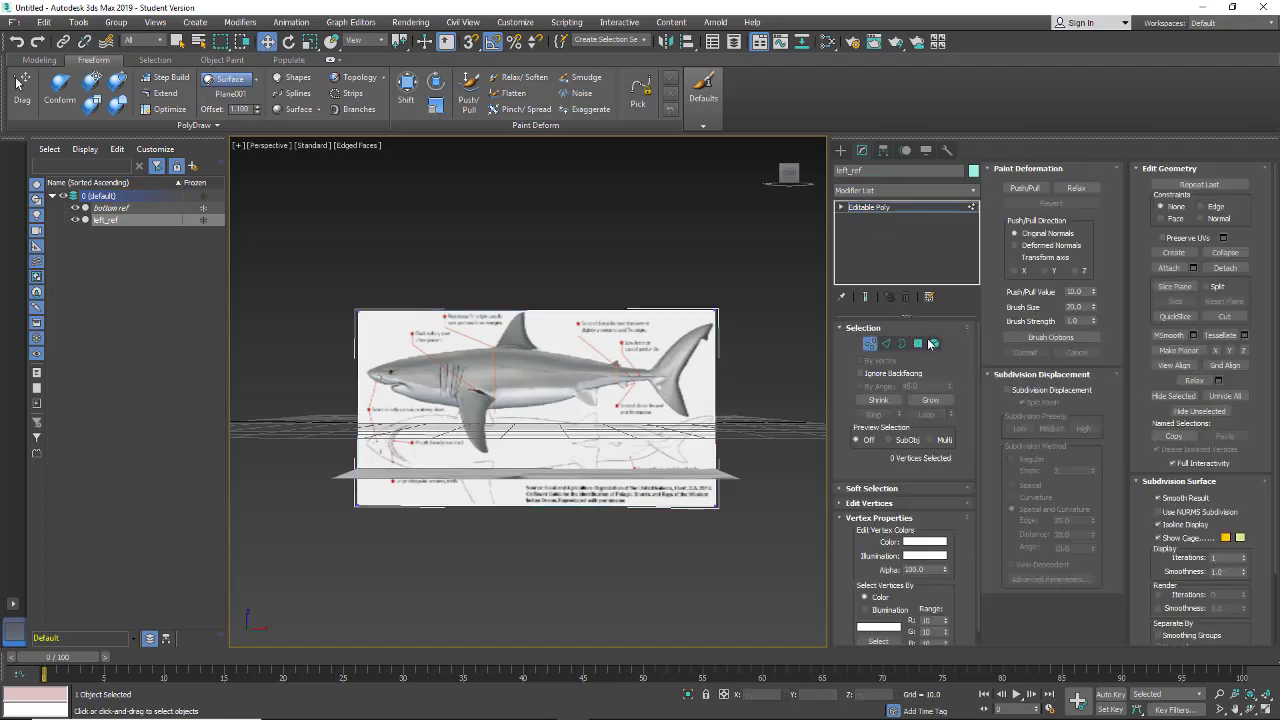
pyautogui.click(918, 344)
pyautogui.click(633, 352)
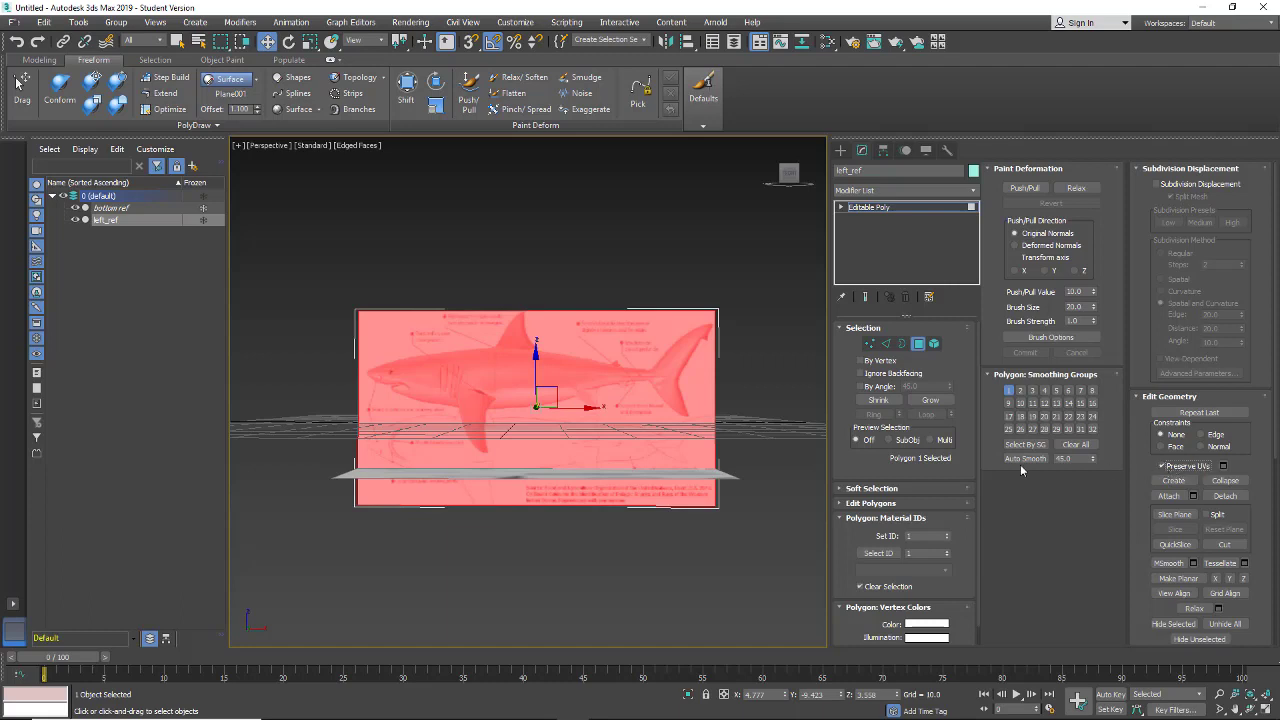
# Step: Scale the left_ref polygon to about 61% along Z and move it up to frame the shark
pyautogui.click(310, 41)
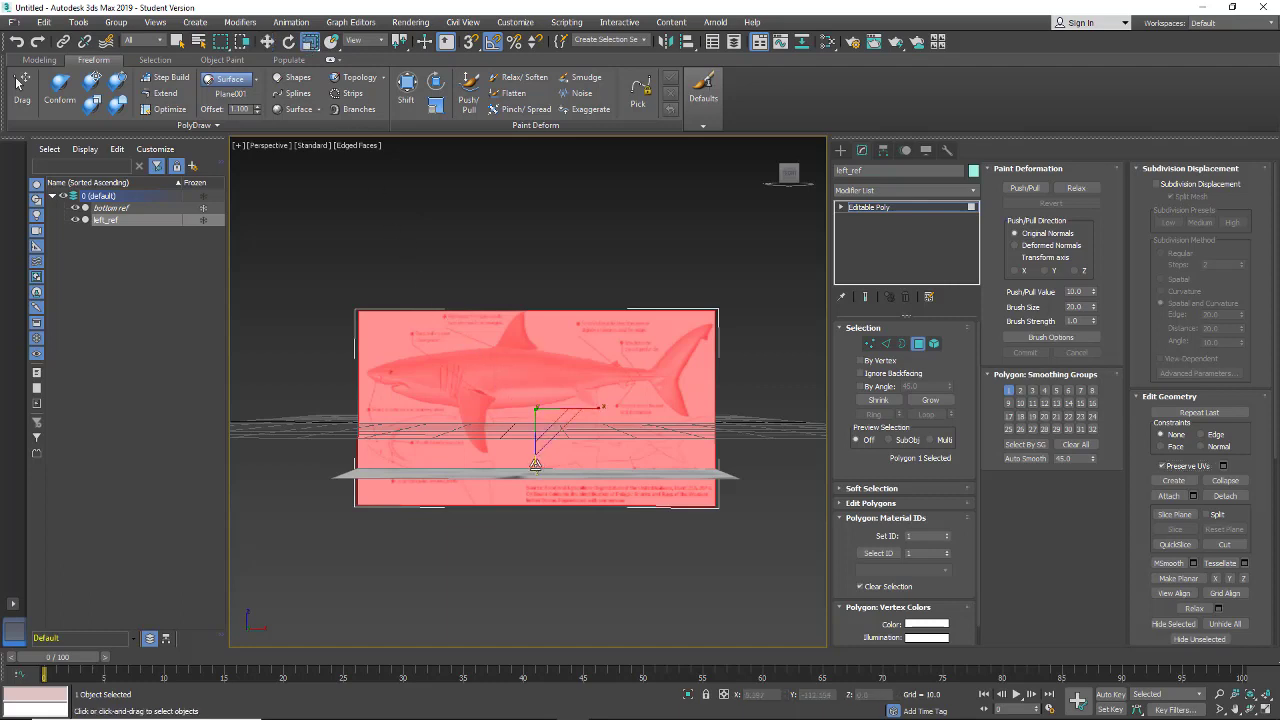
pyautogui.moveTo(536, 465); pyautogui.dragTo(535, 433)
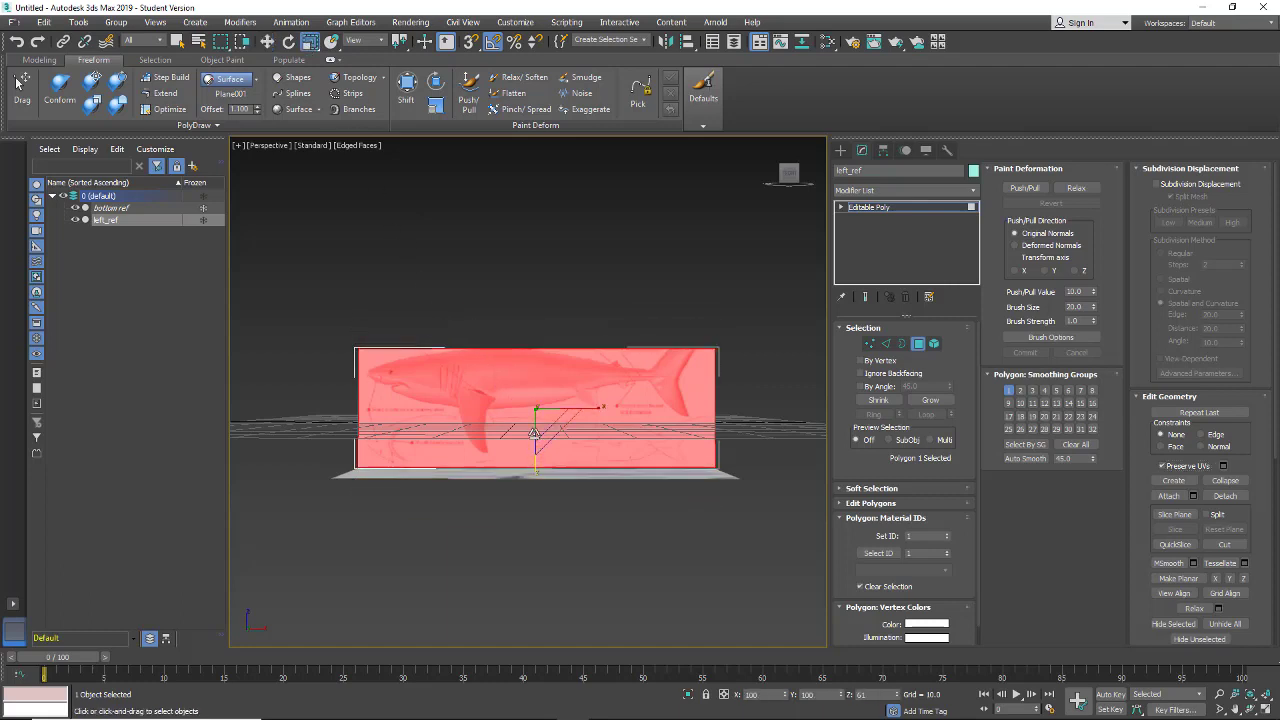
pyautogui.click(267, 41)
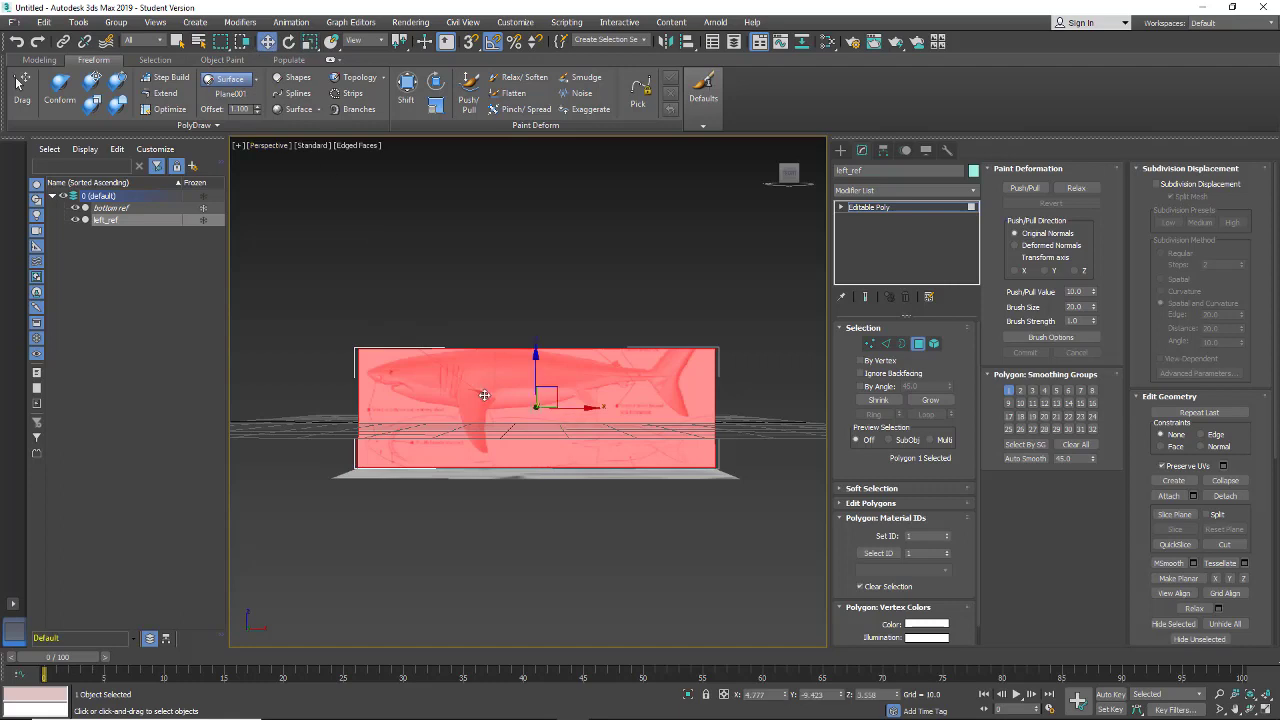
pyautogui.moveTo(534, 378); pyautogui.dragTo(534, 351)
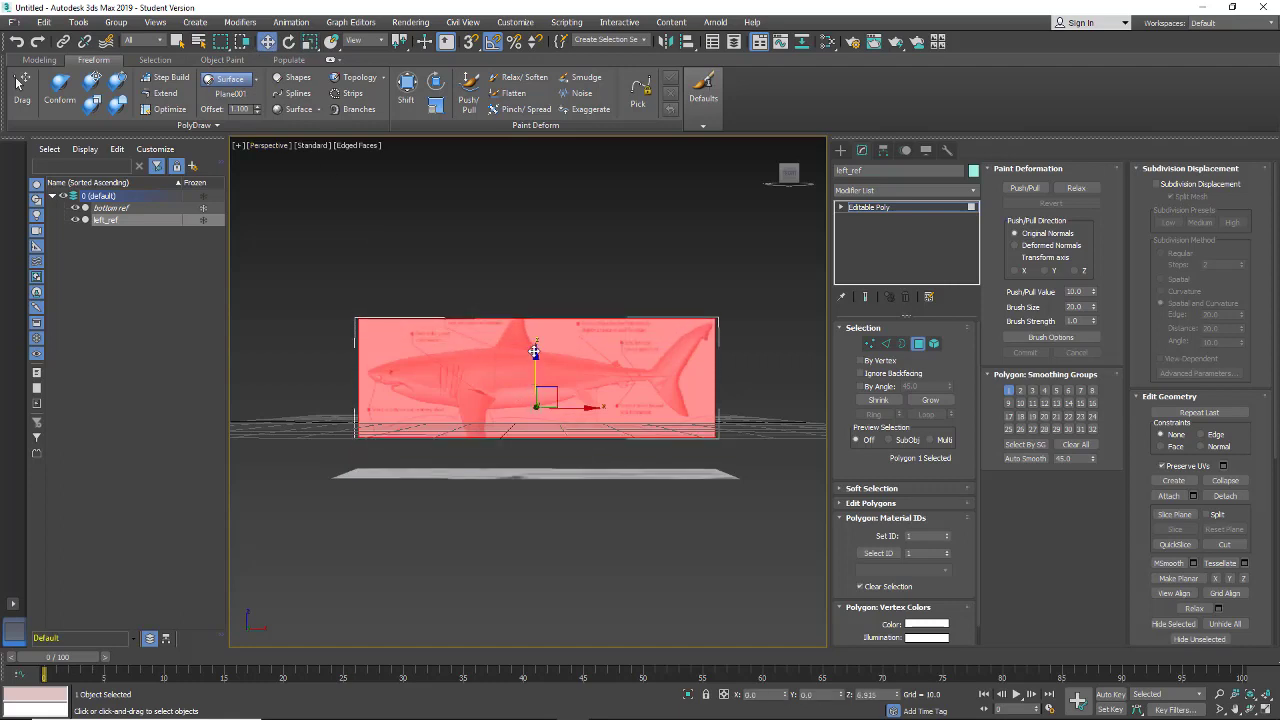
# Step: Scale the left_ref polygon taller along Z to include the whole pectoral fin, and slightly narrower along X
pyautogui.click(310, 41)
pyautogui.moveTo(536, 408); pyautogui.dragTo(535, 410)
pyautogui.moveTo(597, 377); pyautogui.dragTo(590, 377)
pyautogui.moveTo(541, 433); pyautogui.dragTo(536, 446)
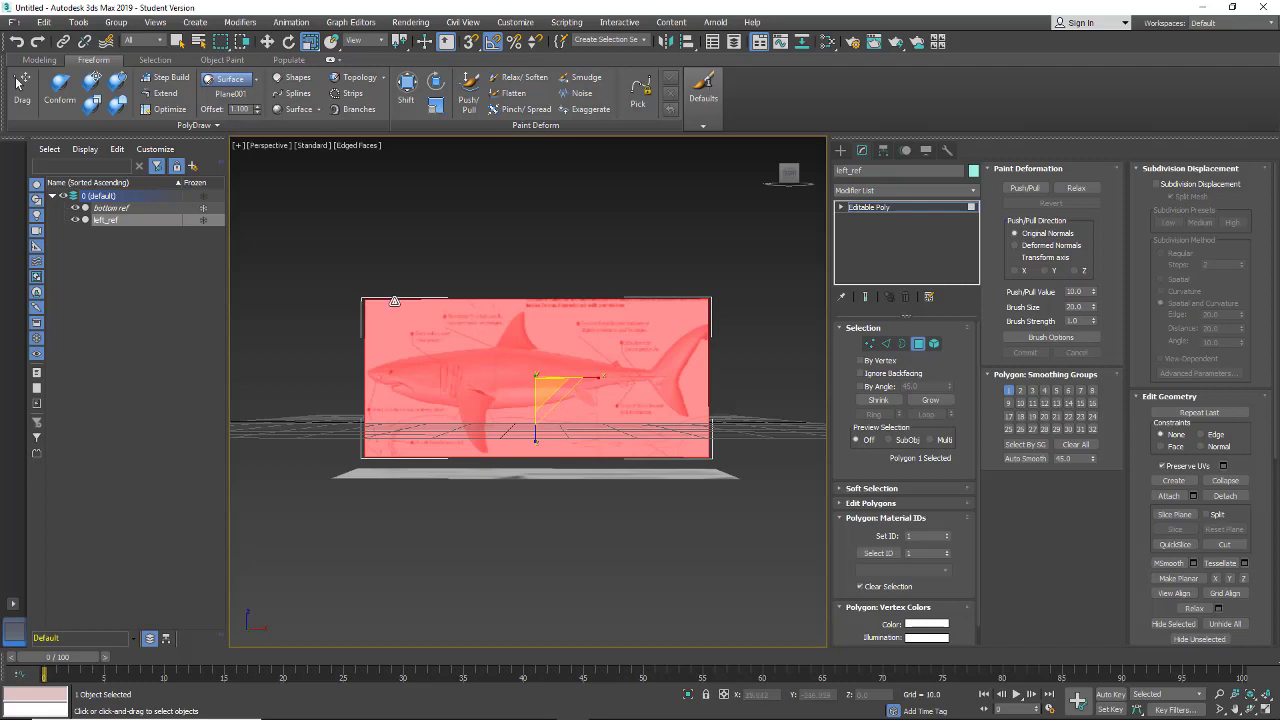
pyautogui.click(267, 42)
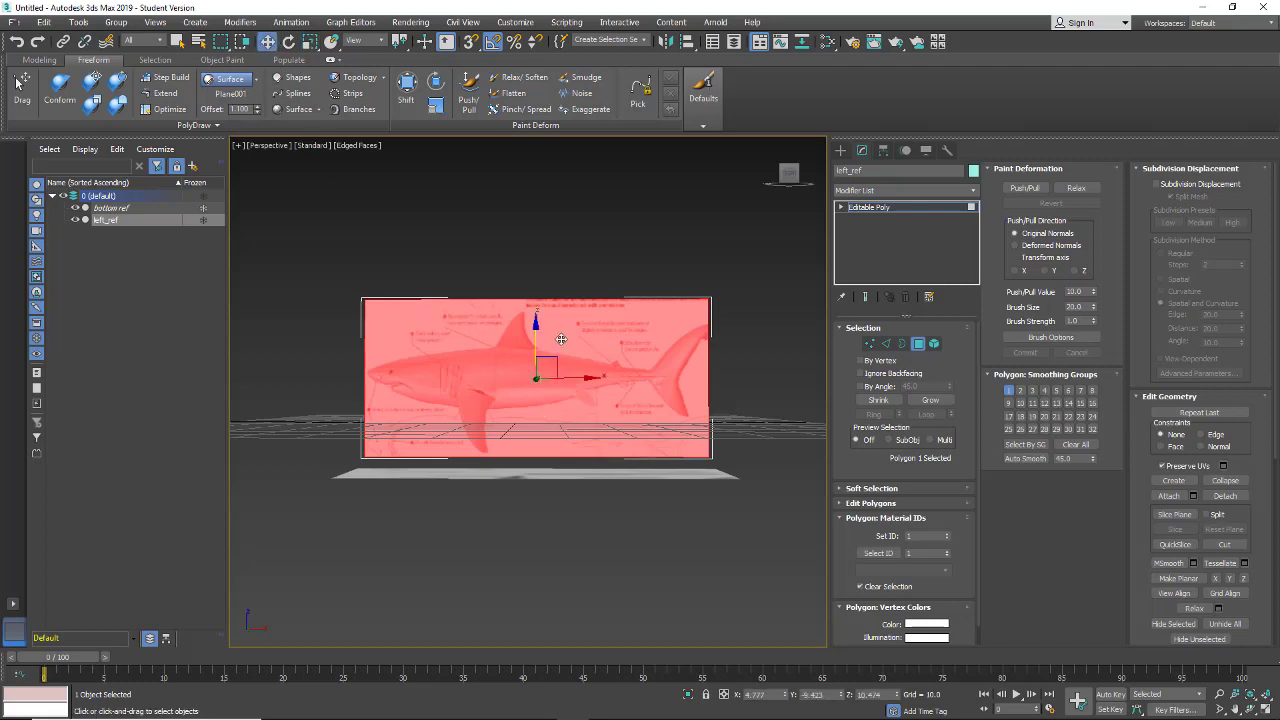
# Step: Widen the left_ref polygon slightly along X to include the whole tail, and leave polygon editing
pyautogui.click(310, 42)
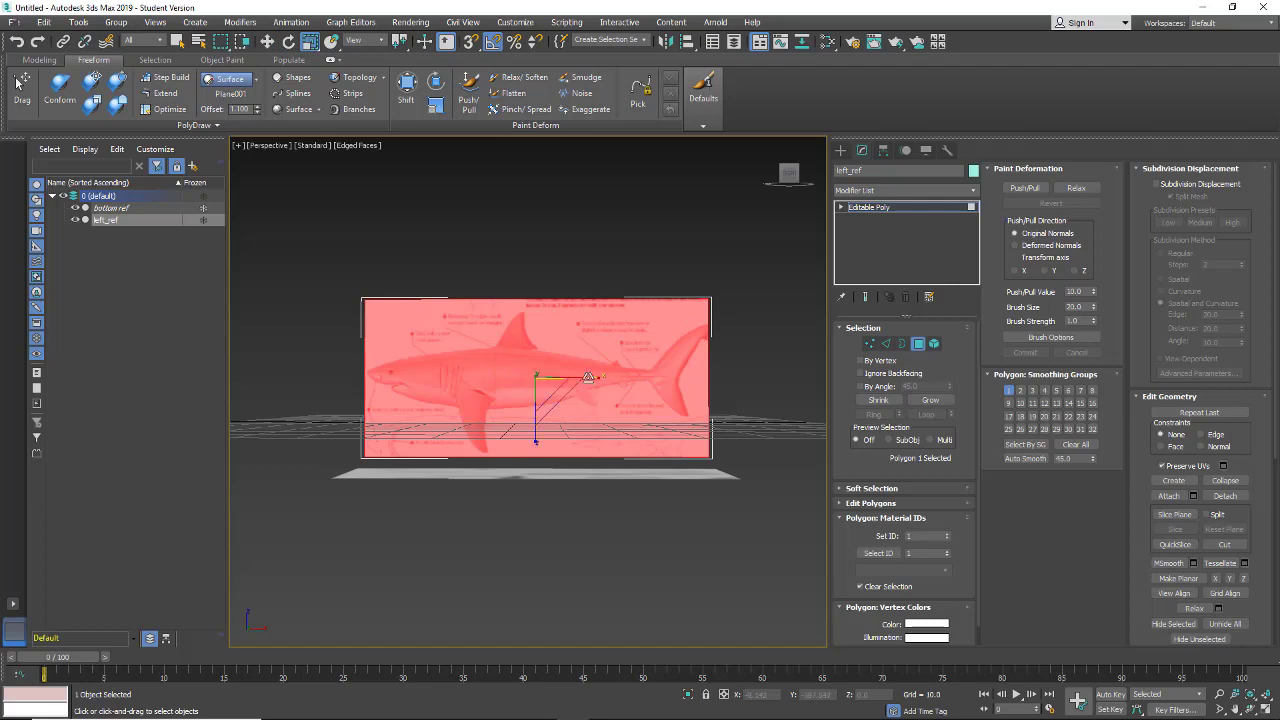
pyautogui.moveTo(590, 378); pyautogui.dragTo(591, 377)
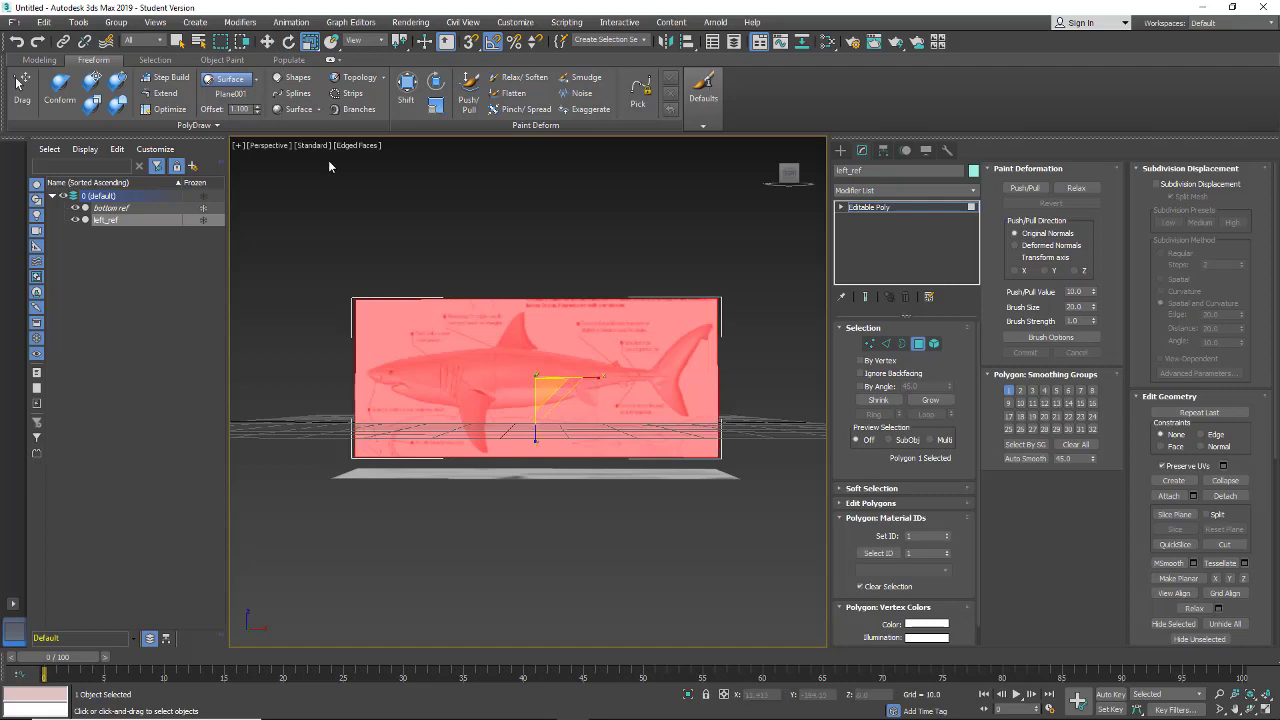
pyautogui.click(267, 41)
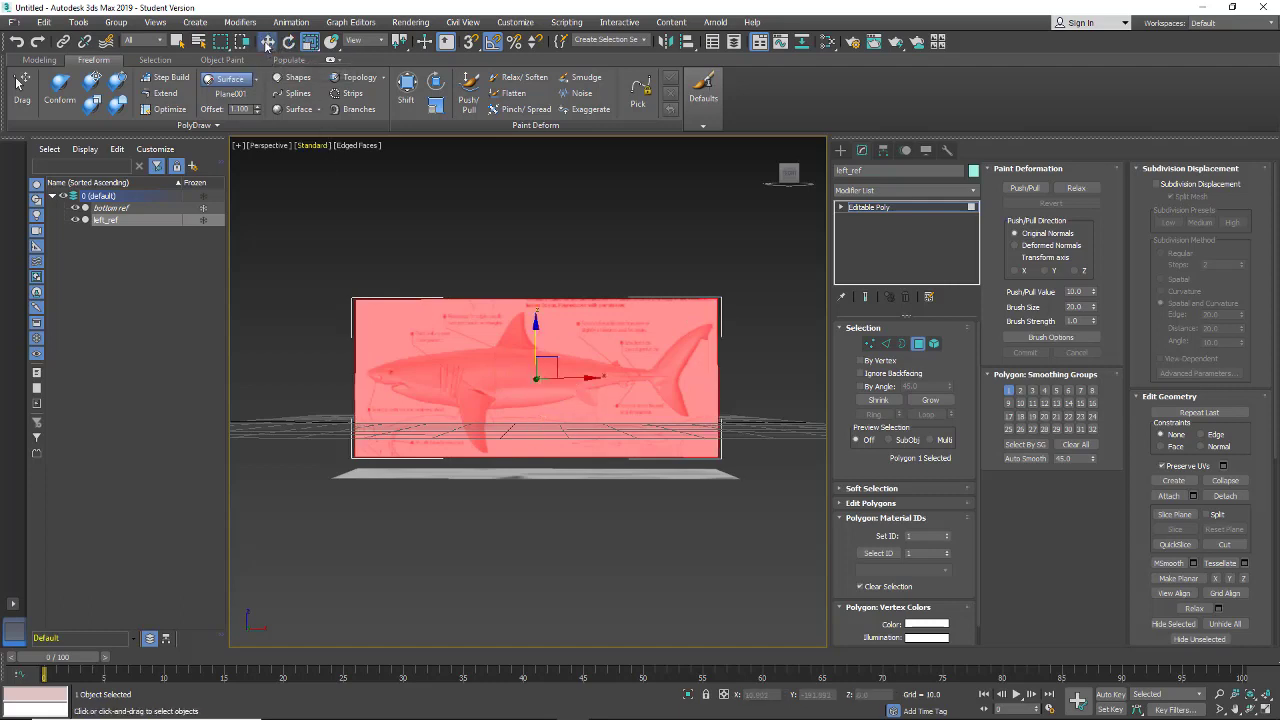
pyautogui.click(316, 365)
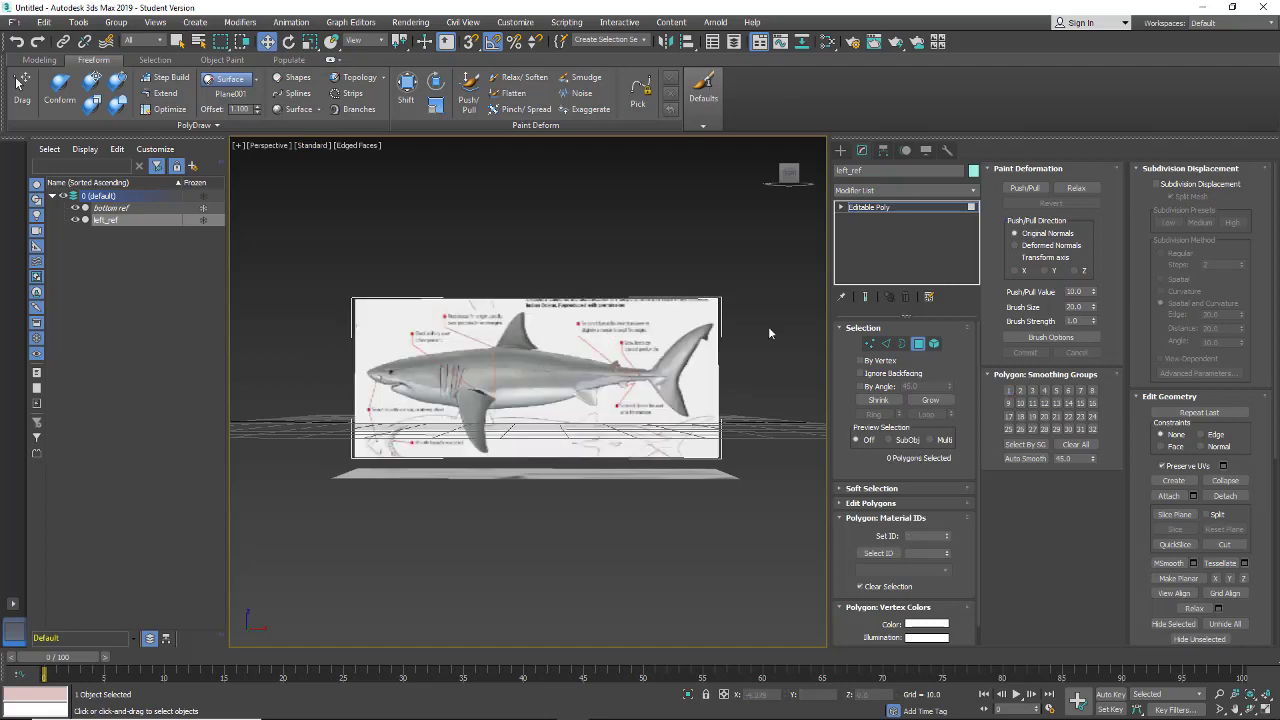
pyautogui.click(920, 208)
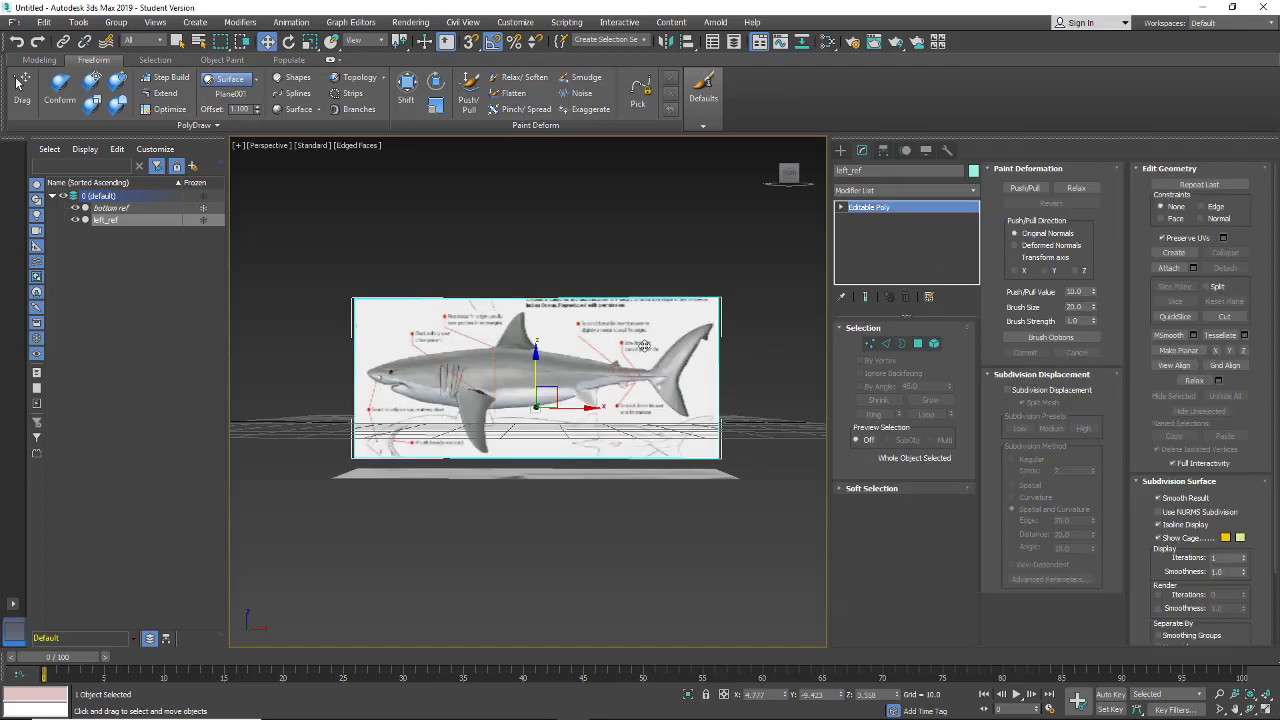
# Step: Freeze the left_ref plane through its object properties, with Show Frozen in Gray turned off
pyautogui.rightClick(644, 345)
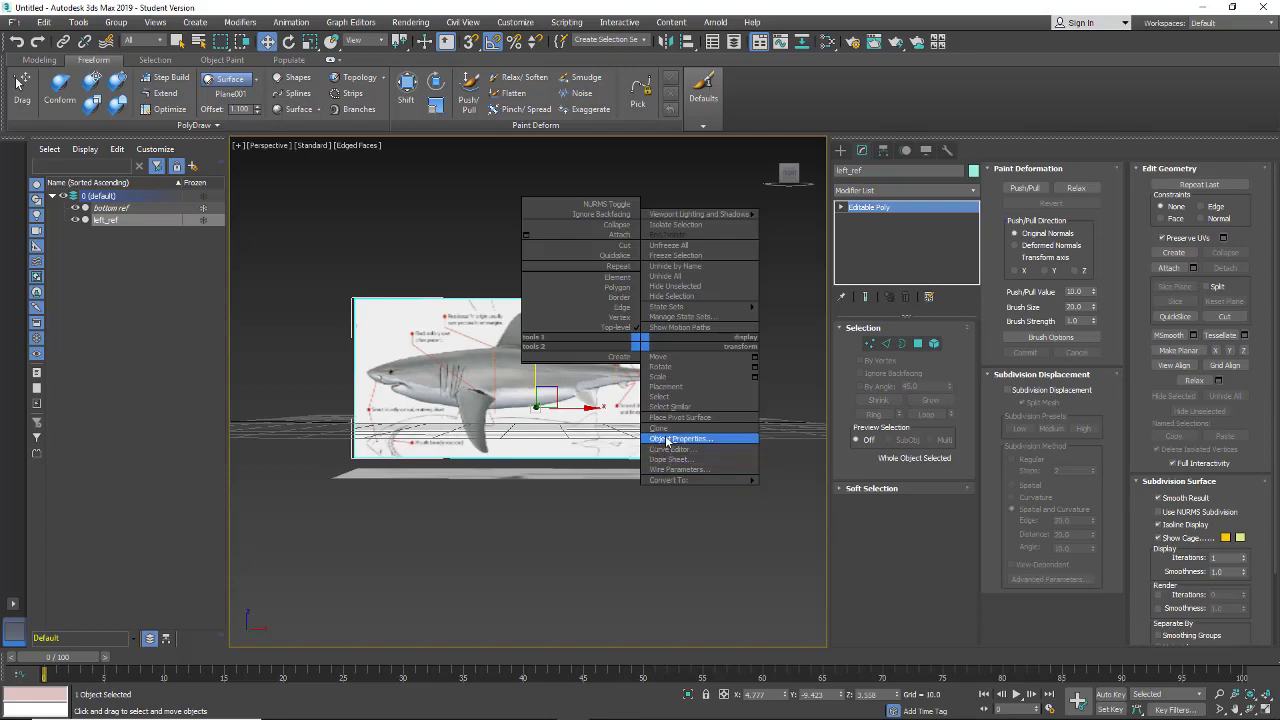
pyautogui.click(666, 441)
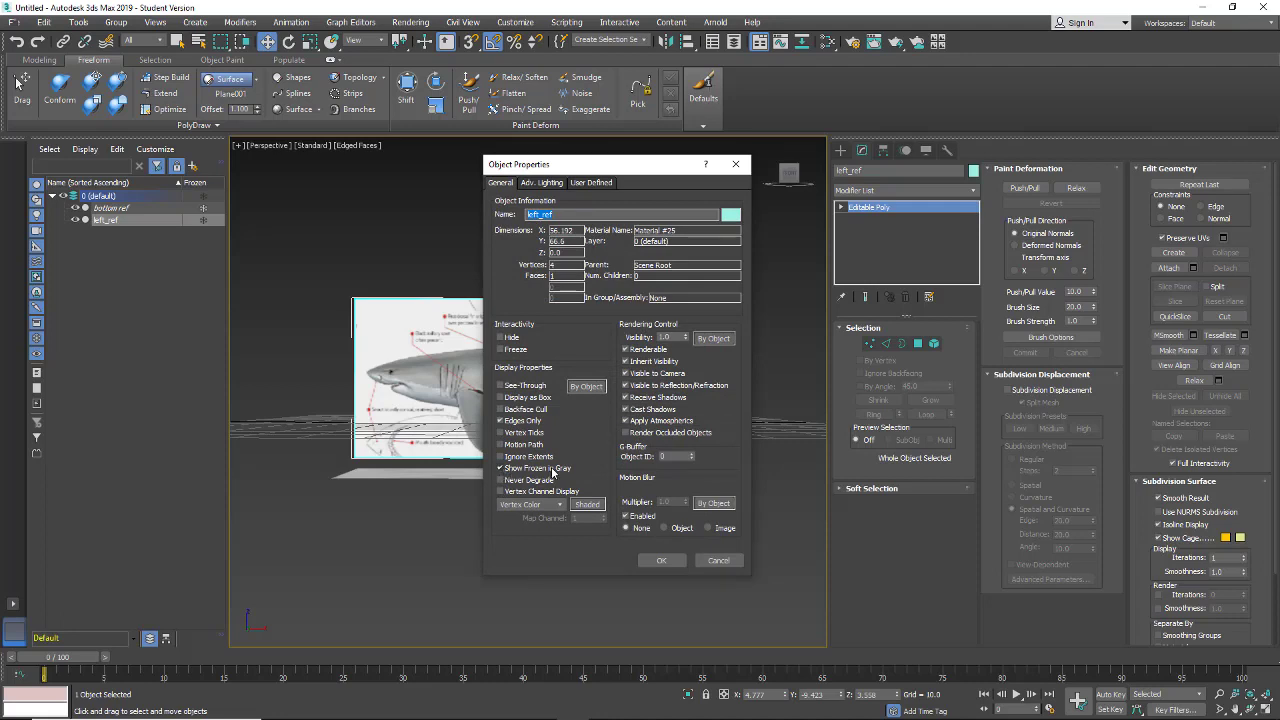
pyautogui.click(501, 468)
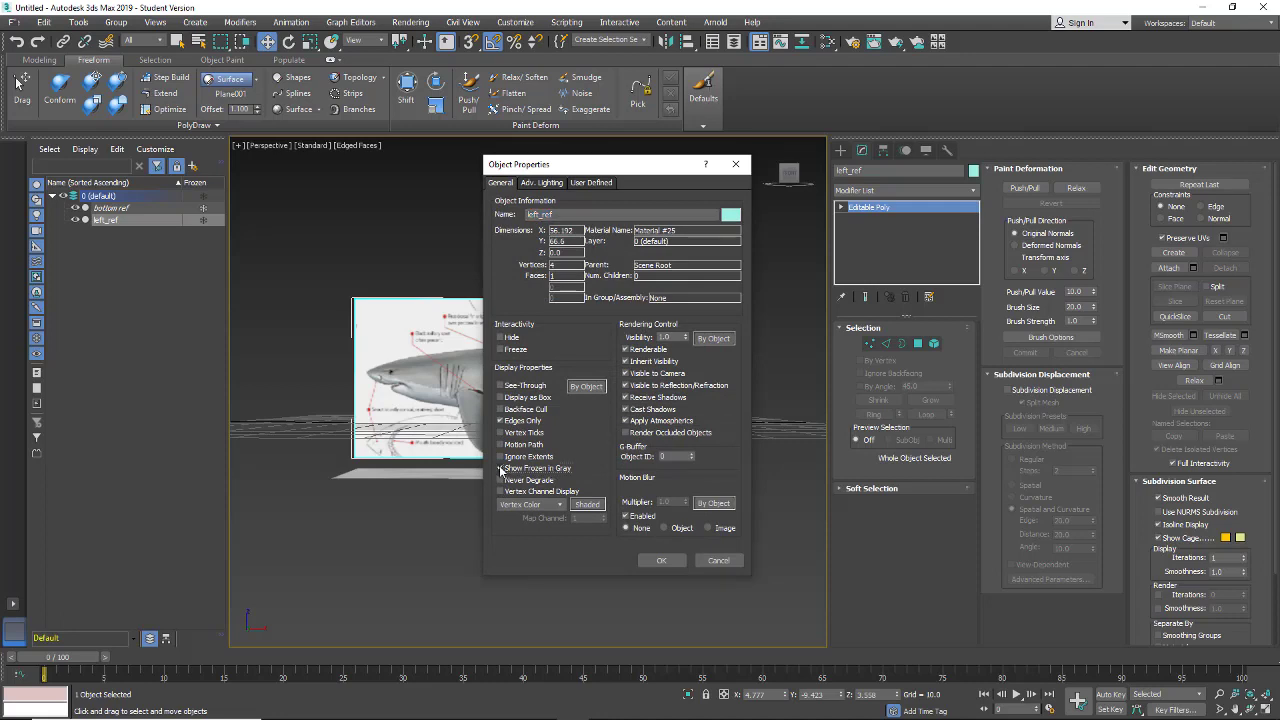
pyautogui.click(500, 349)
pyautogui.click(659, 562)
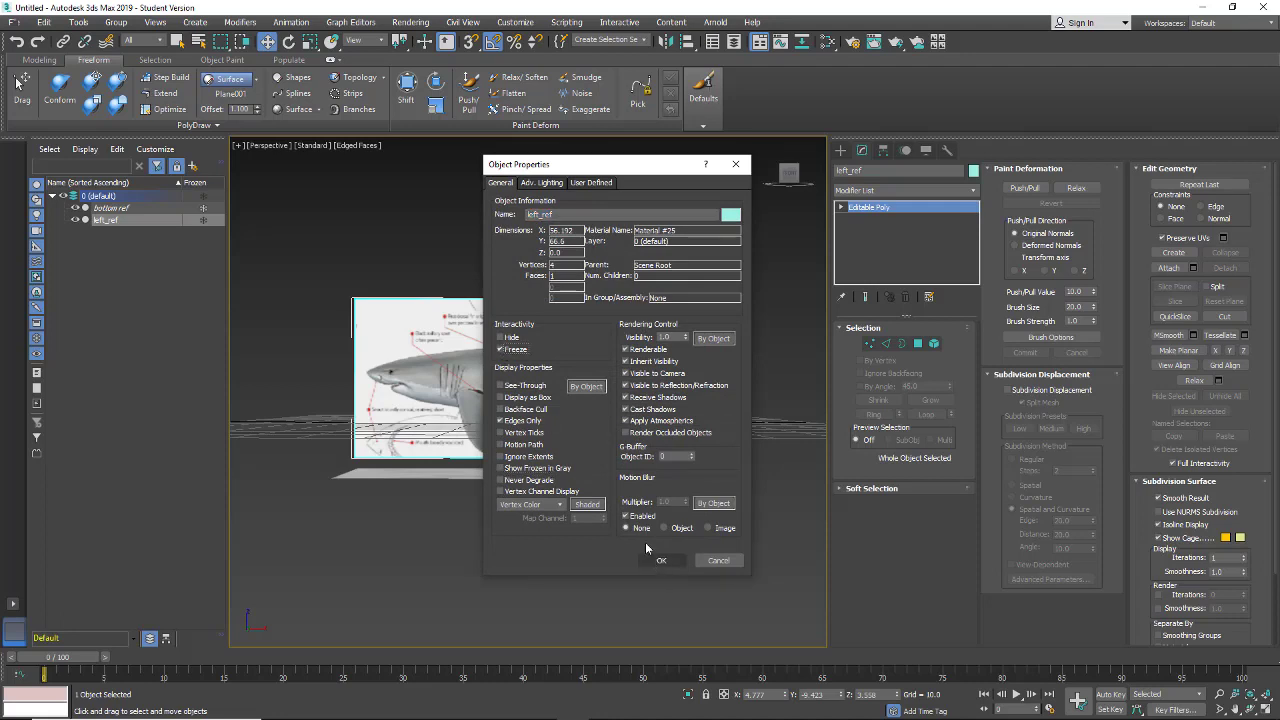
pyautogui.click(660, 563)
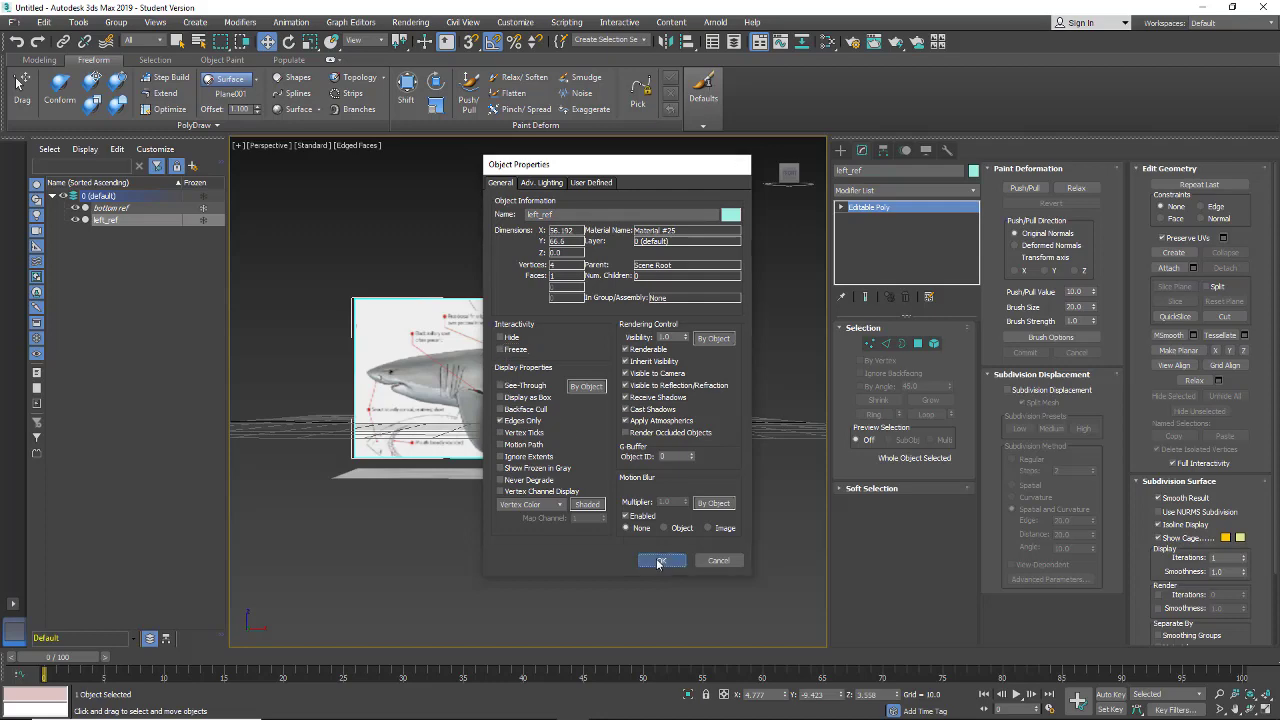
# Step: Draw a box over half of the bottom ref plane, about 8.9 long, 82.3 wide and -16.1 high, and activate the Move tool
pyautogui.keyDown('alt'); pyautogui.moveTo(731, 489); pyautogui.dragTo(680, 377, button='middle'); pyautogui.keyUp('alt')
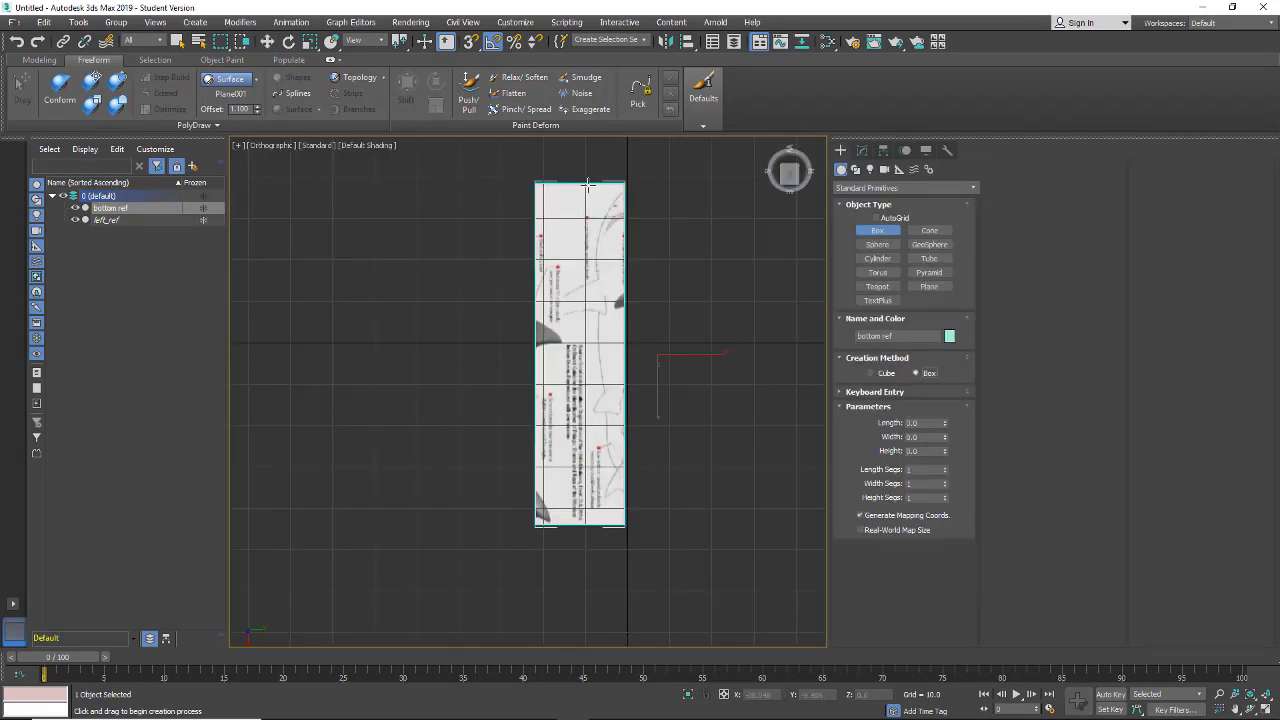
pyautogui.moveTo(588, 183); pyautogui.dragTo(625, 527)
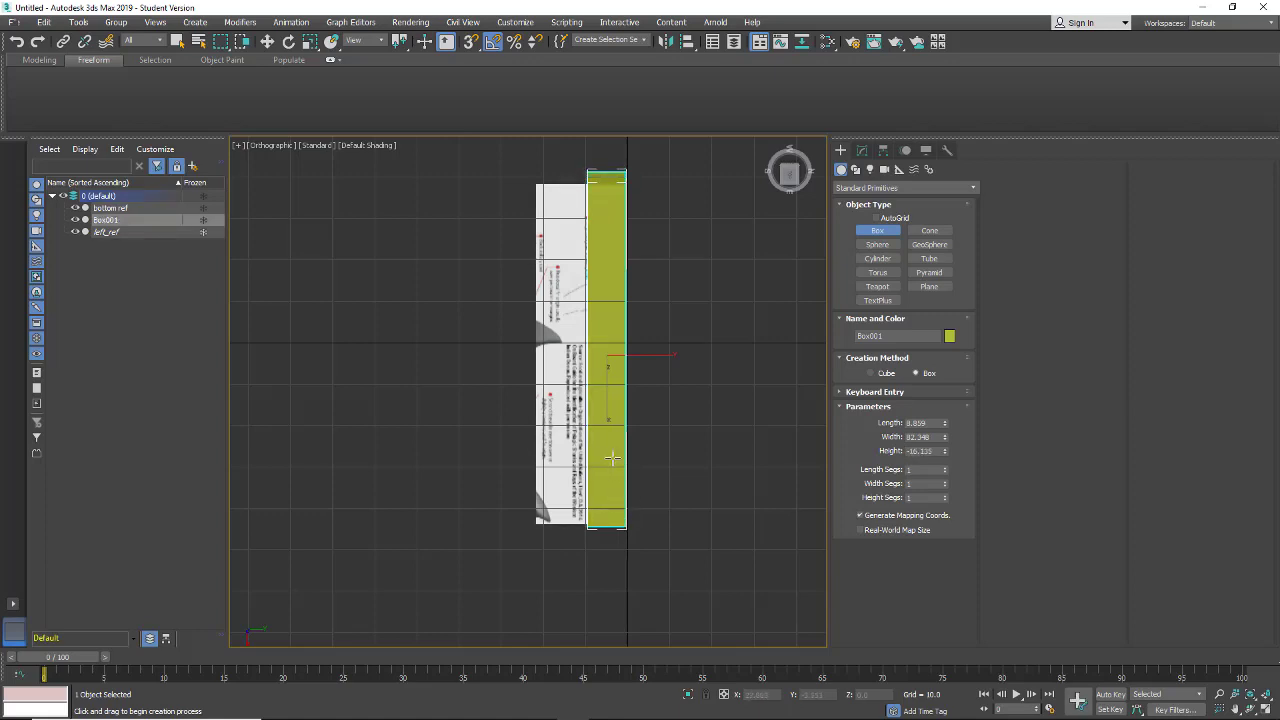
pyautogui.click(609, 453)
pyautogui.press('w')
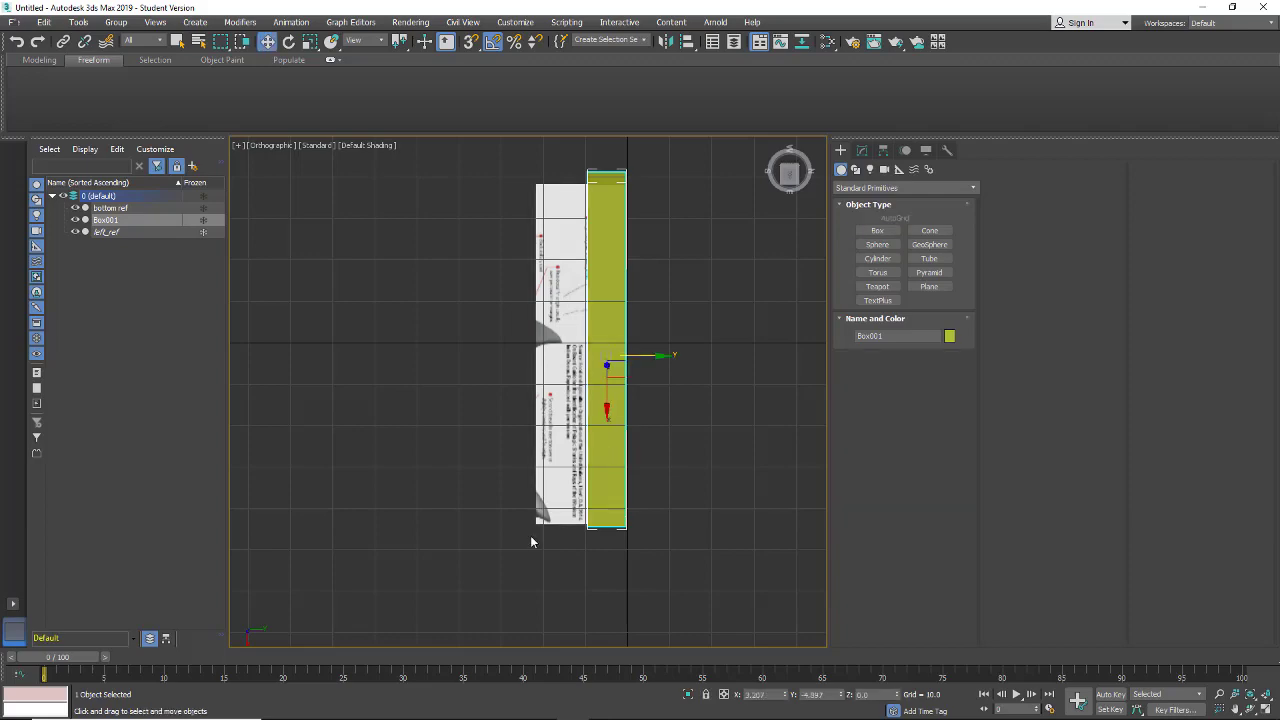
# Step: Switch the viewport to a perspective view and raise the box along Z to about 10.1, above the bottom ref plane
pyautogui.keyDown('alt'); pyautogui.moveTo(529, 534); pyautogui.dragTo(562, 550, button='middle'); pyautogui.keyUp('alt')
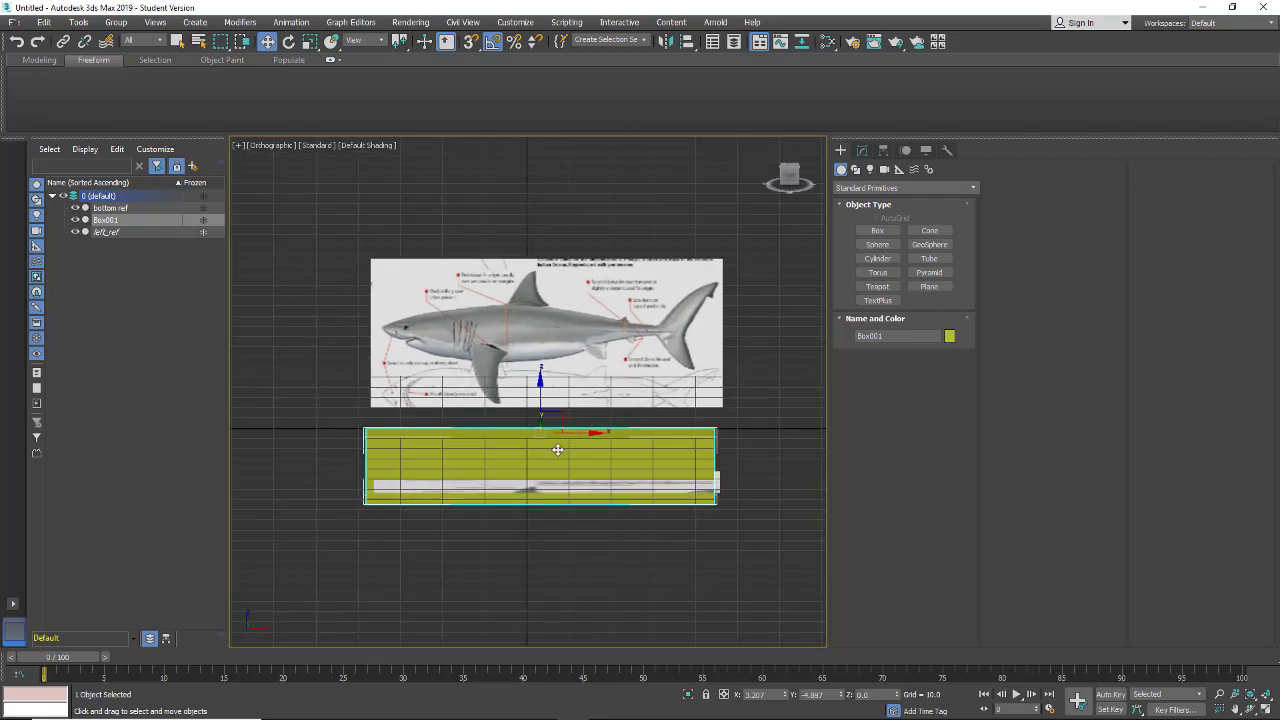
pyautogui.scroll(2, 575, 457)
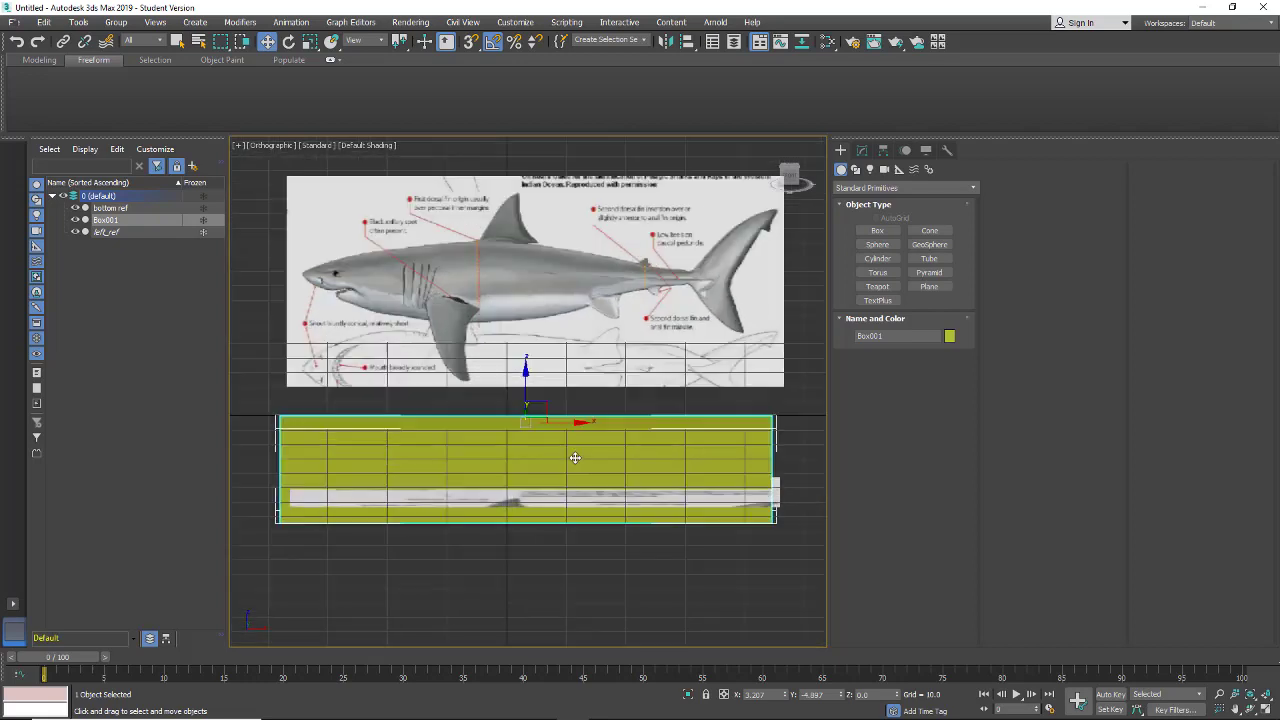
pyautogui.click(272, 146)
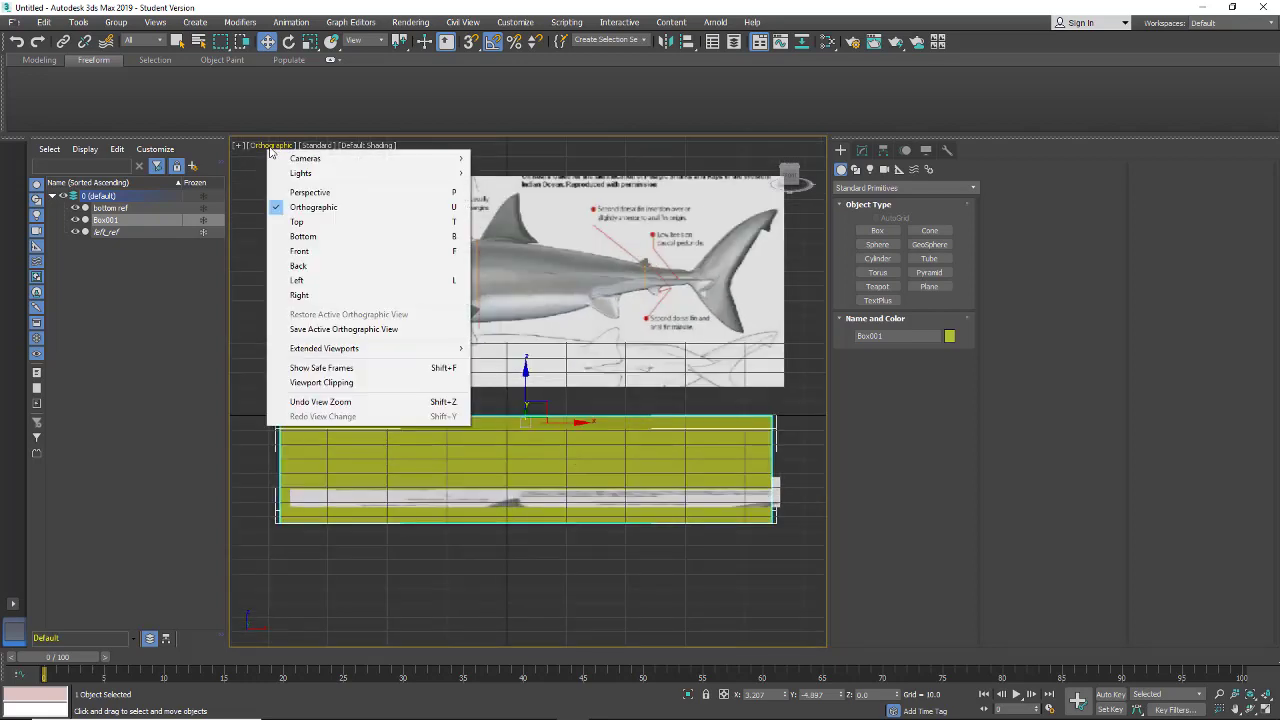
pyautogui.click(310, 193)
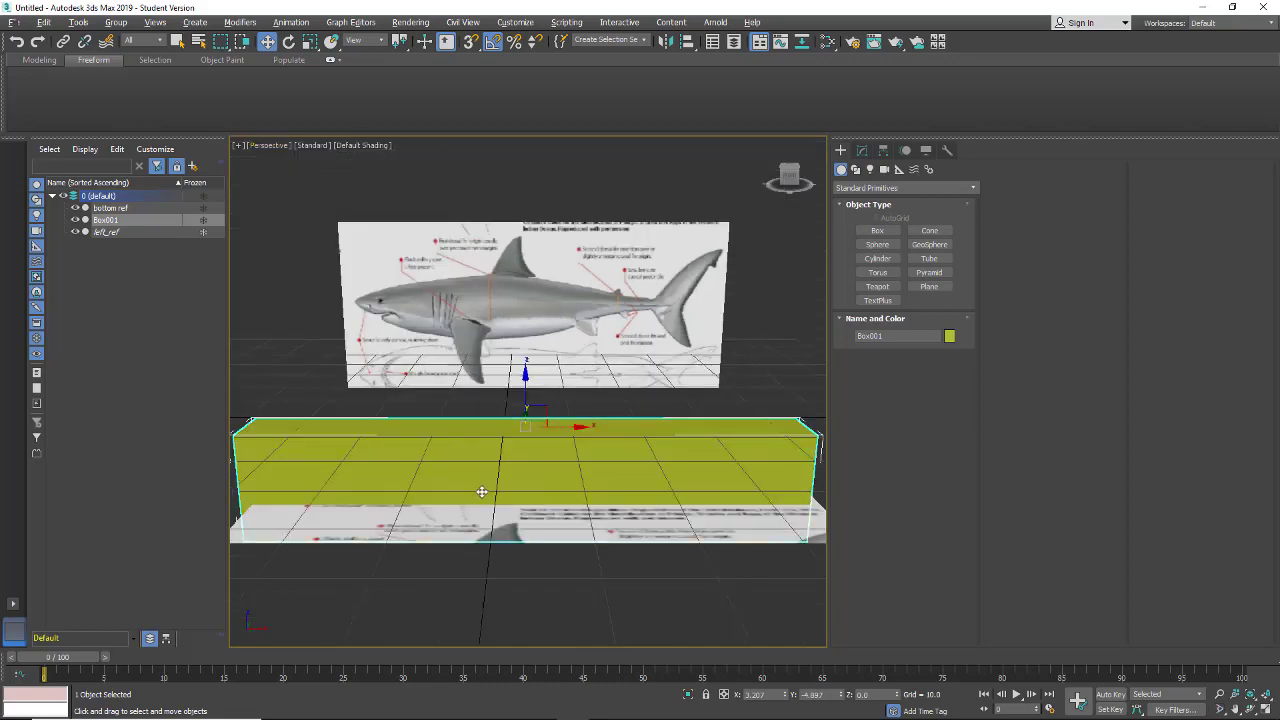
pyautogui.moveTo(481, 491)
pyautogui.keyDown('alt'); pyautogui.mouseDown(button='middle')
pyautogui.moveTo(464, 486)
pyautogui.moveTo(474, 483)
pyautogui.mouseUp(button='middle'); pyautogui.keyUp('alt')
pyautogui.moveTo(525, 399); pyautogui.dragTo(520, 335)
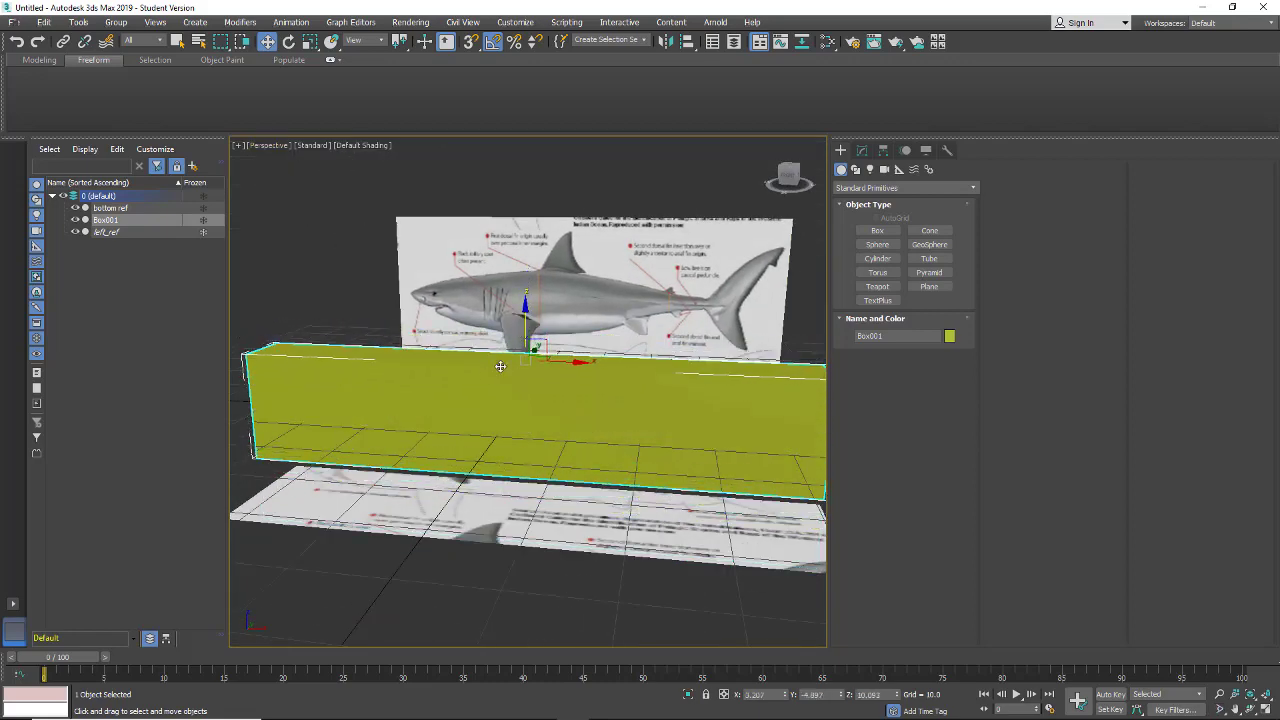
# Step: Make the box see-through in its object properties
pyautogui.rightClick(483, 393)
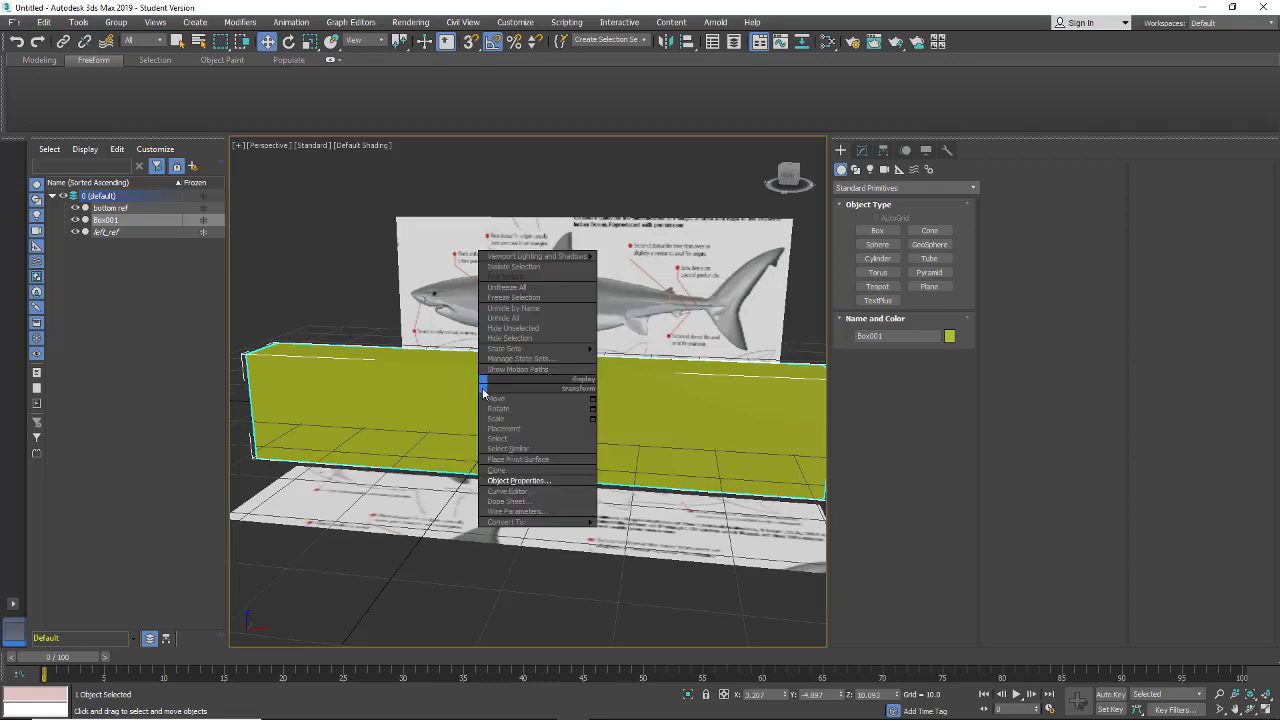
pyautogui.click(514, 482)
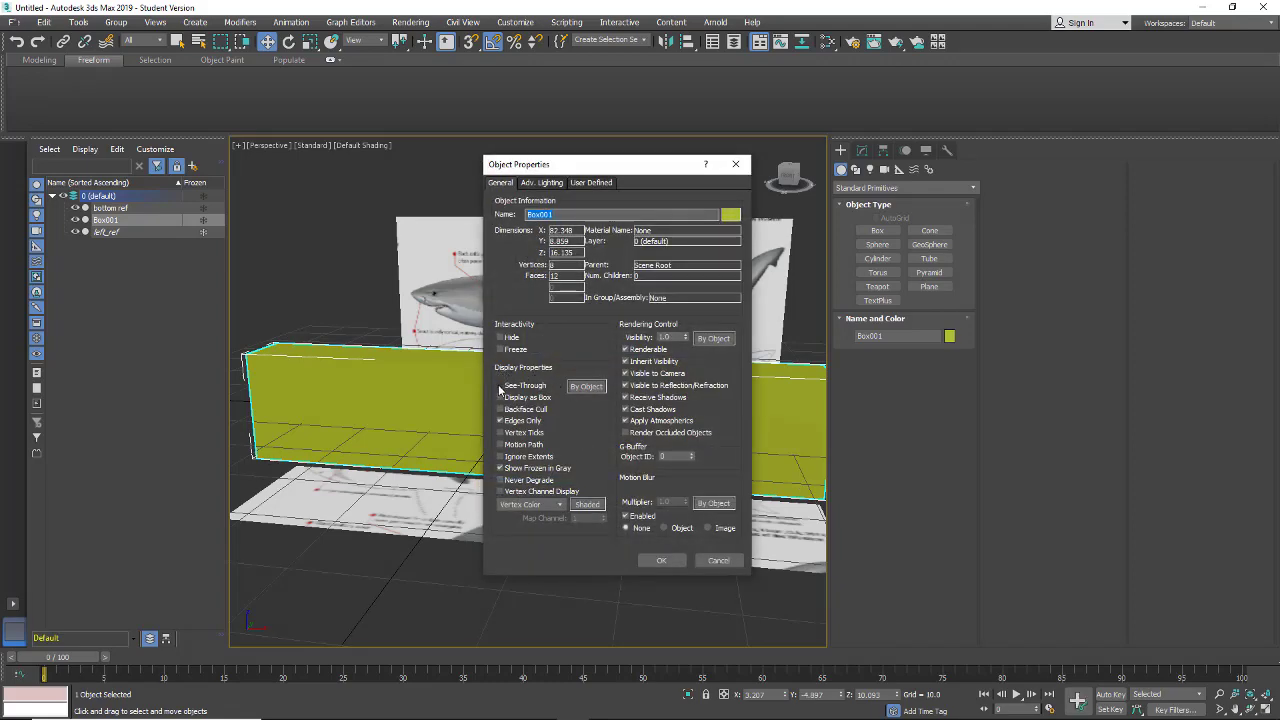
pyautogui.click(500, 386)
pyautogui.click(655, 560)
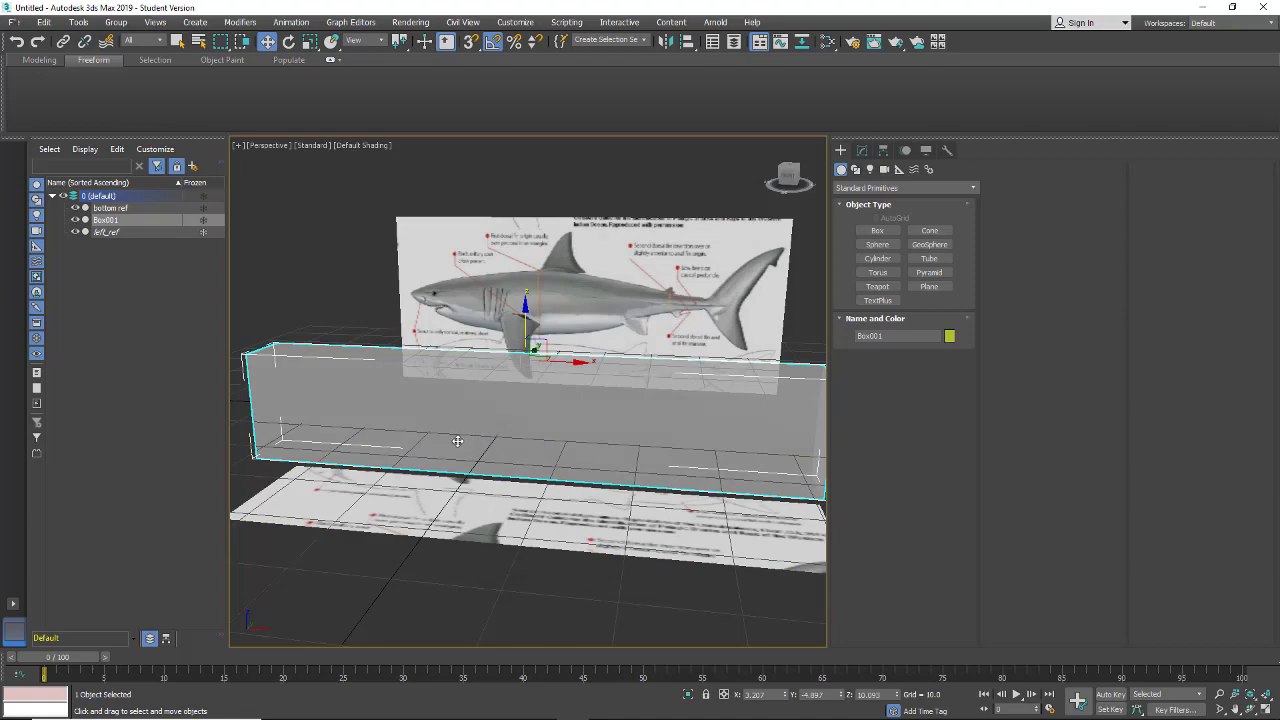